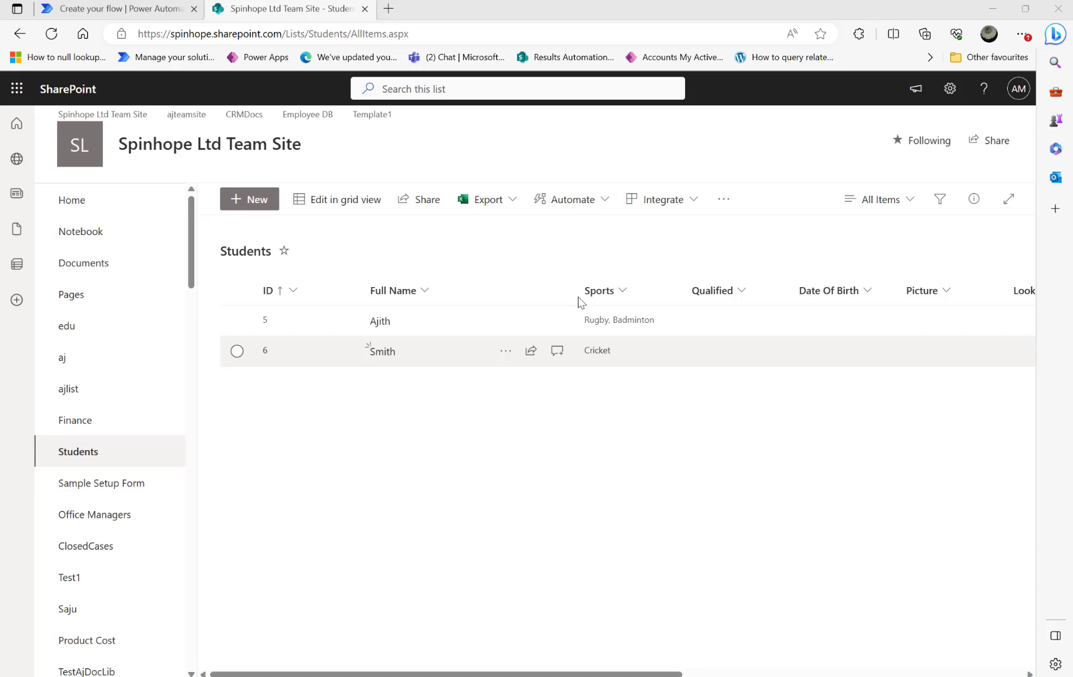
# Switch back to the untitled flow with the 'Manually trigger a flow' trigger.
pyautogui.click(94, 9)
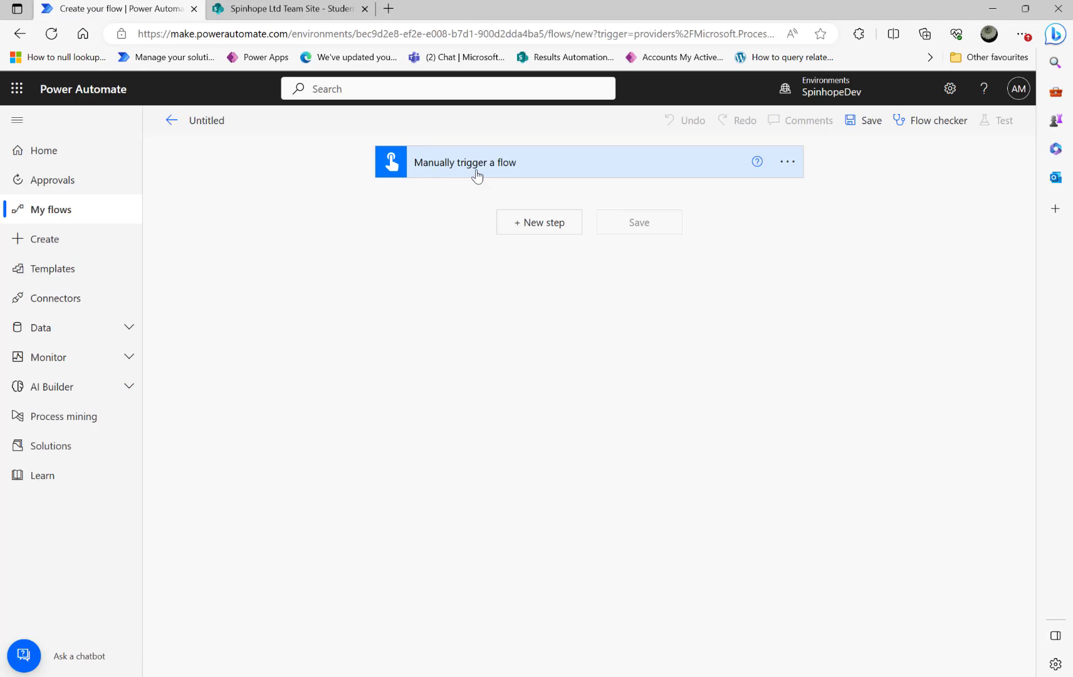
# Add a SharePoint Get items action with Site Address set to Spinhope Ltd Team Site.
pyautogui.click(548, 227)
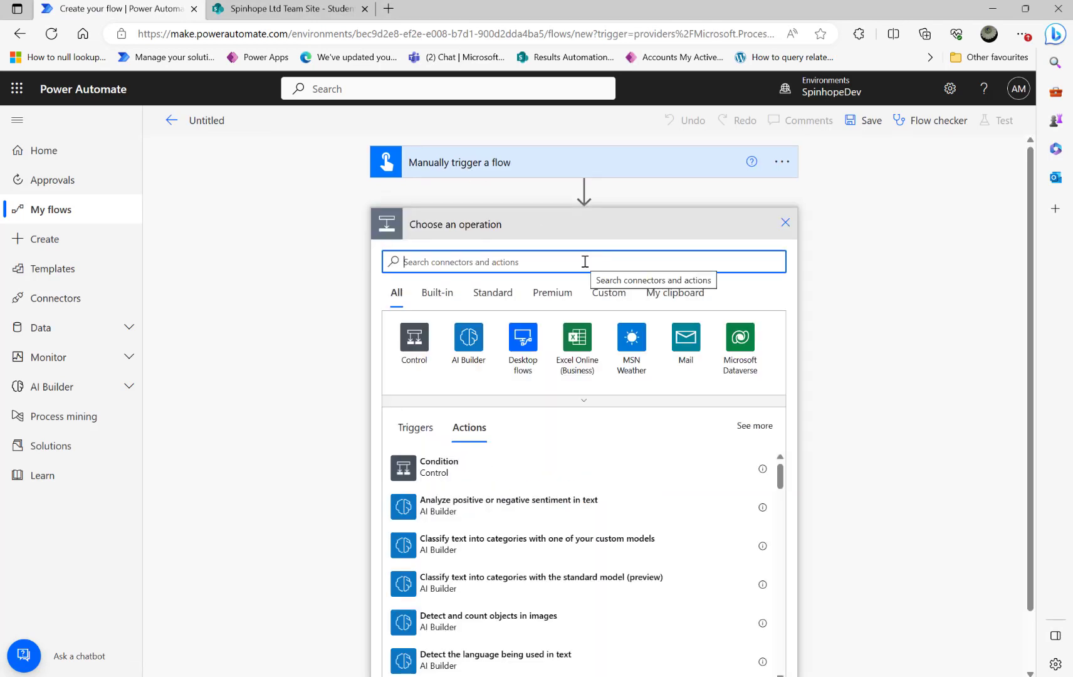
pyautogui.write('sharepoint')
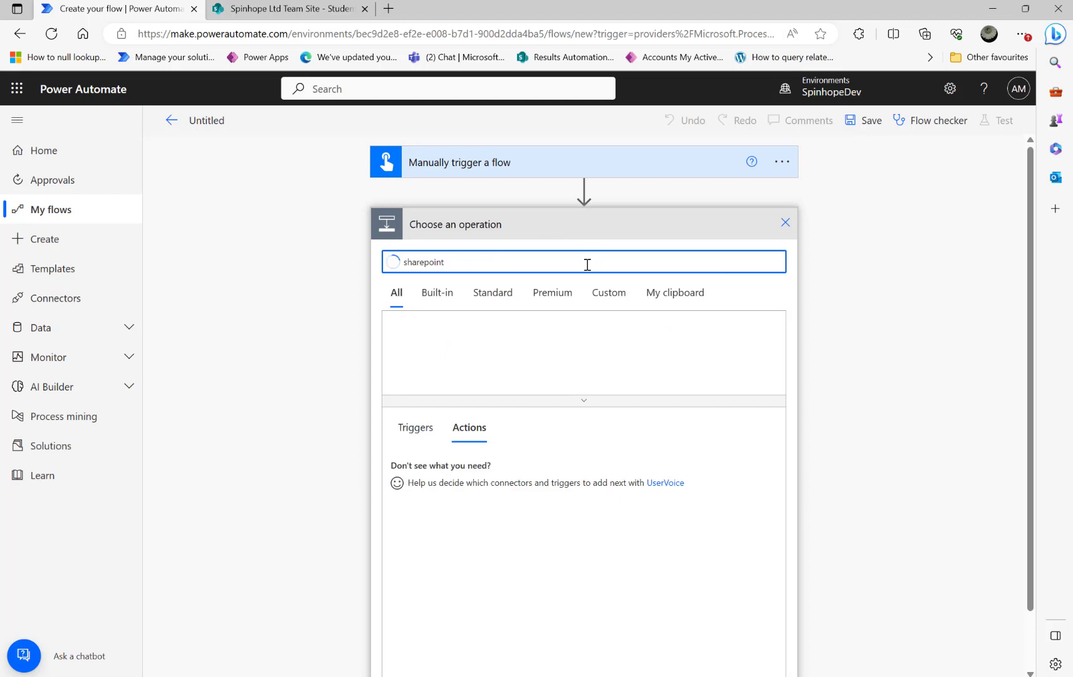
pyautogui.click(457, 538)
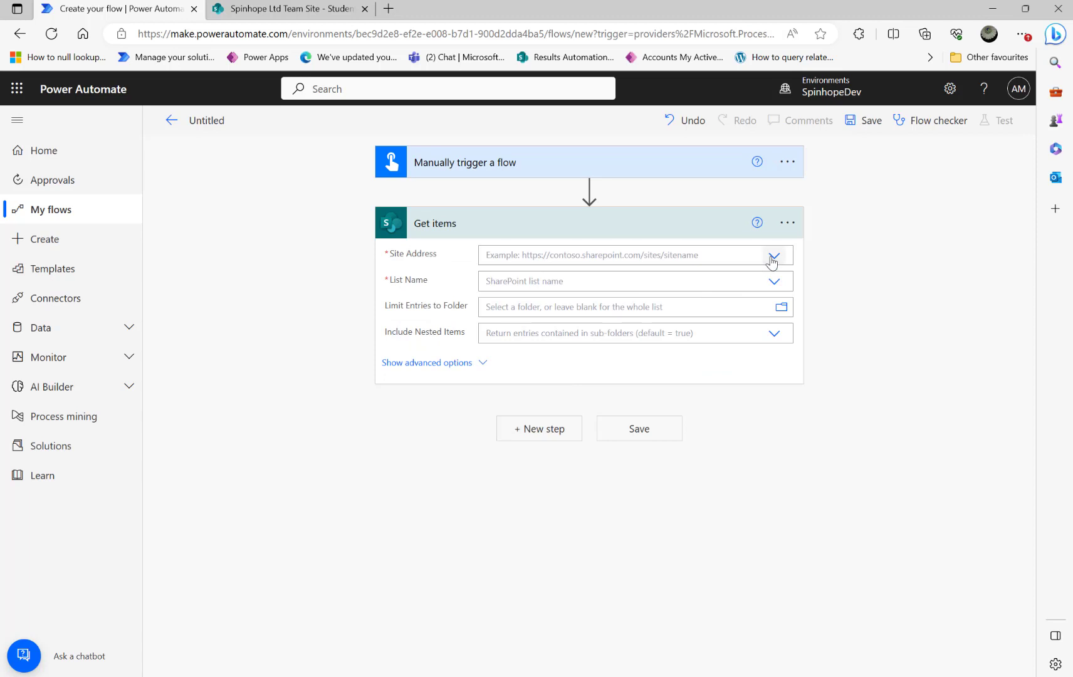
pyautogui.click(773, 255)
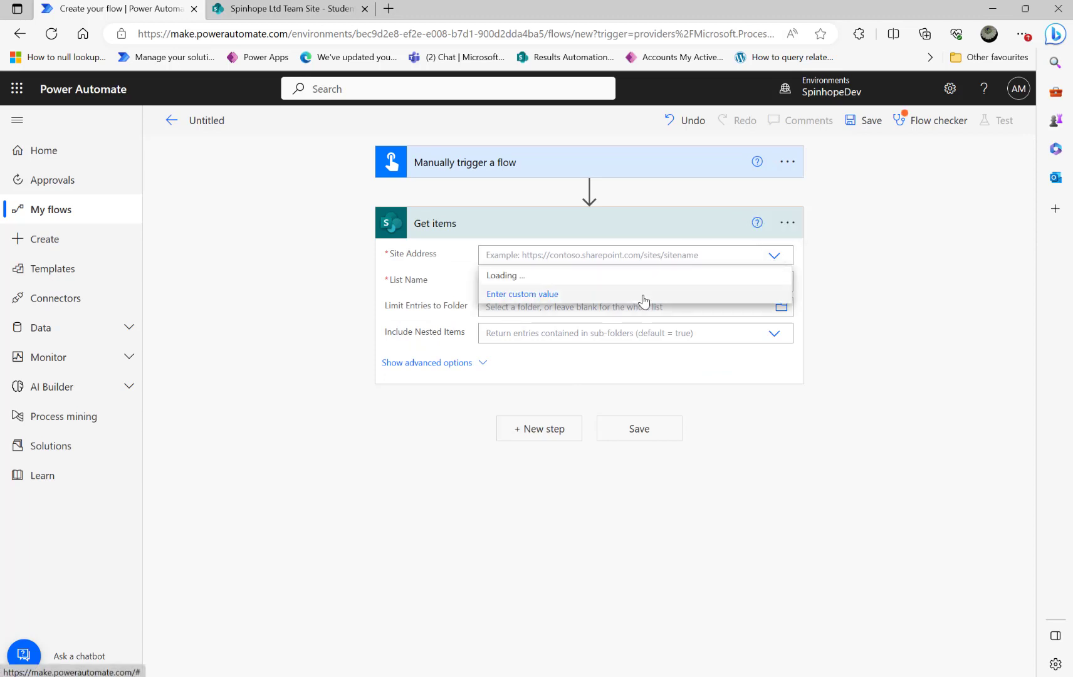
pyautogui.click(643, 440)
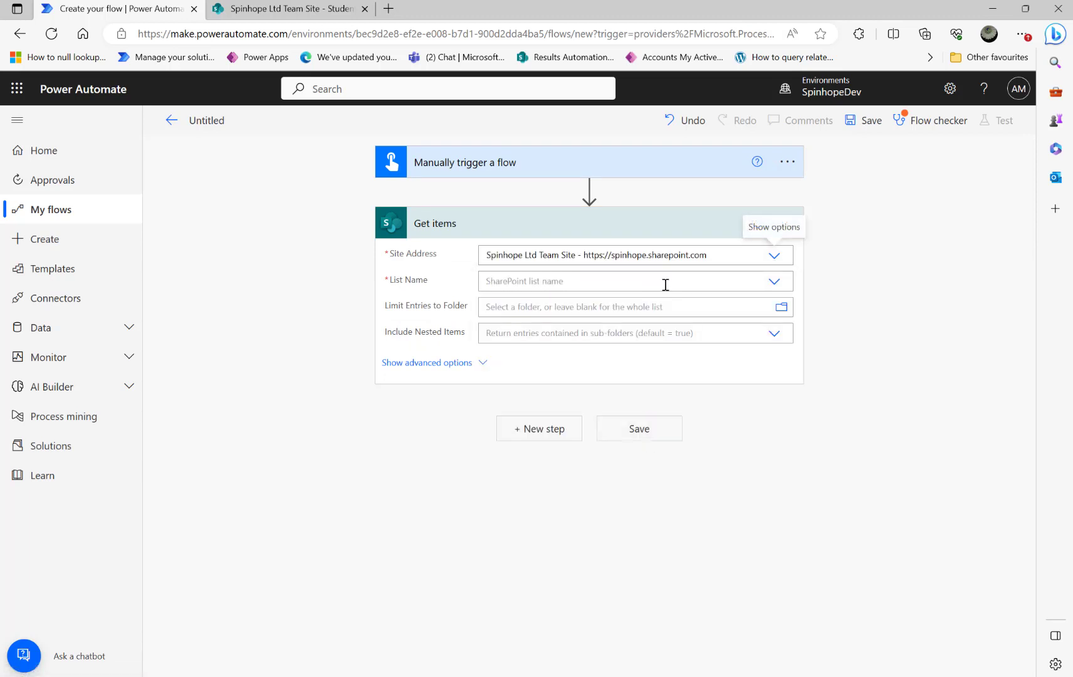
# Set the List Name to Students after checking the real list name in SharePoint.
pyautogui.click(687, 283)
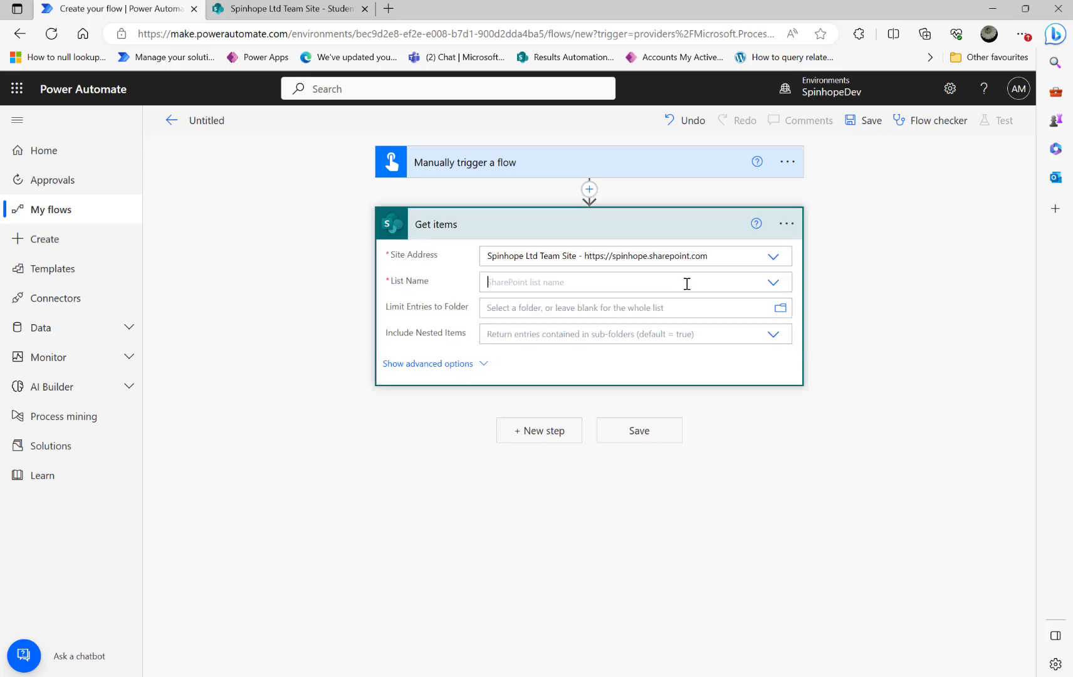
pyautogui.write('sport')
pyautogui.click(506, 304)
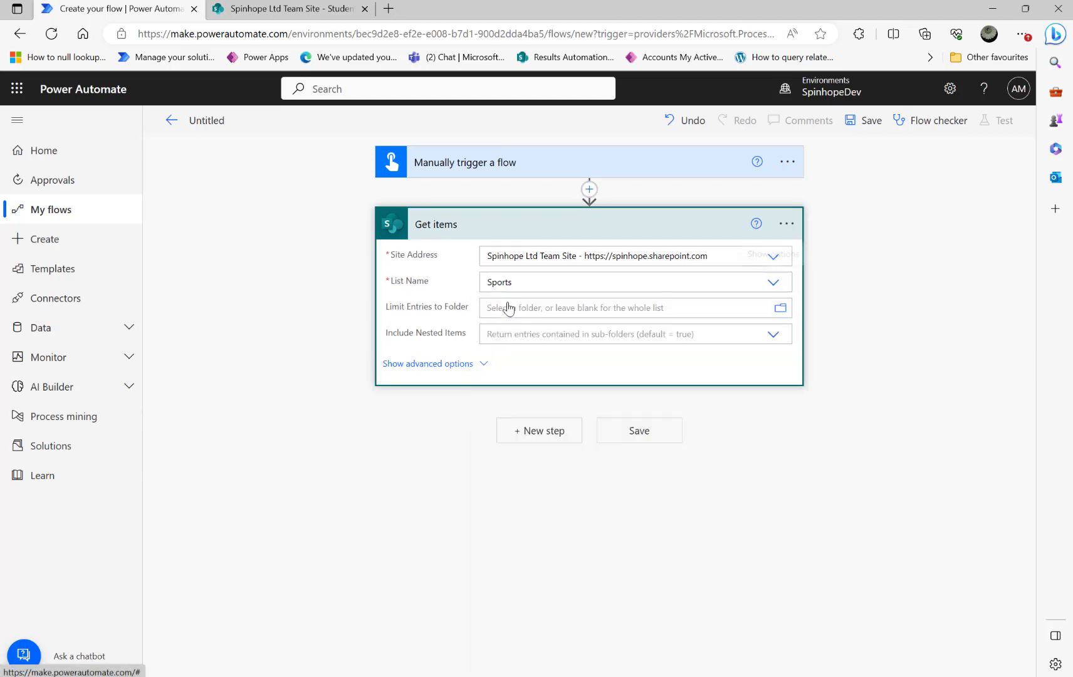
pyautogui.click(272, 14)
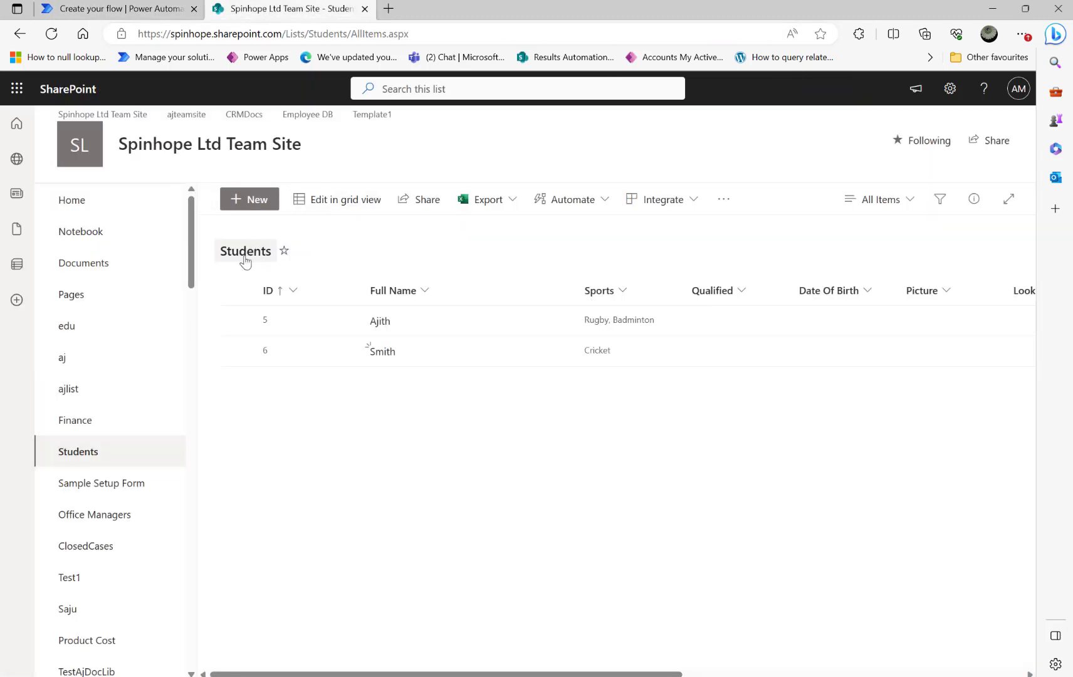
pyautogui.click(136, 13)
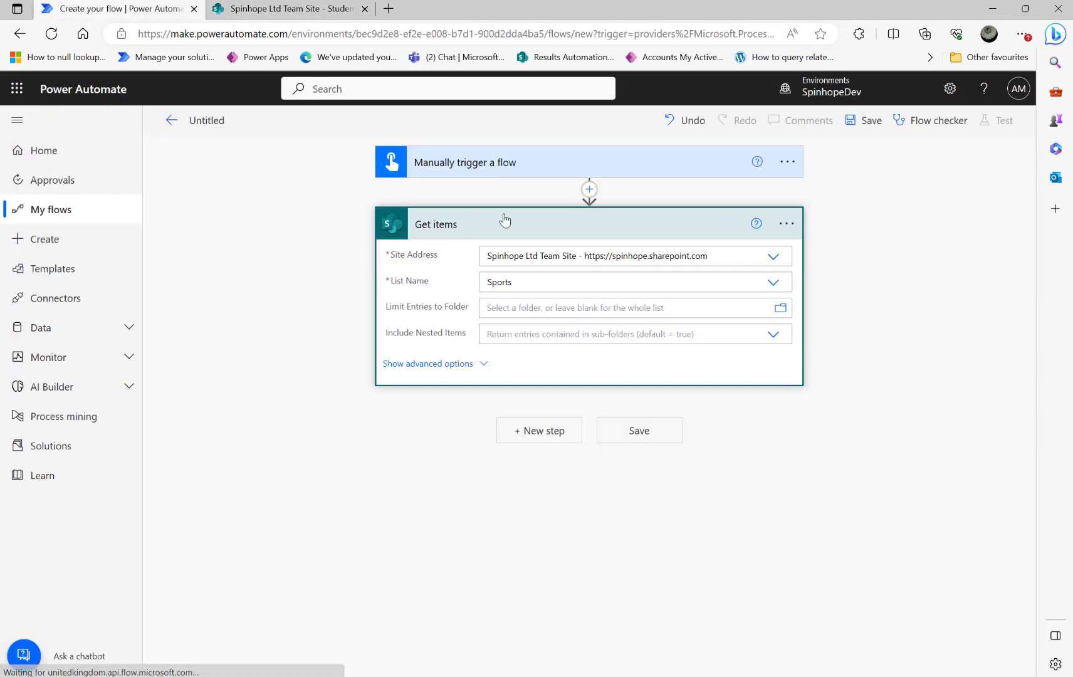
pyautogui.press('BackSpace')
pyautogui.press('BackSpace')
pyautogui.press('BackSpace')
pyautogui.press('BackSpace')
pyautogui.press('BackSpace')
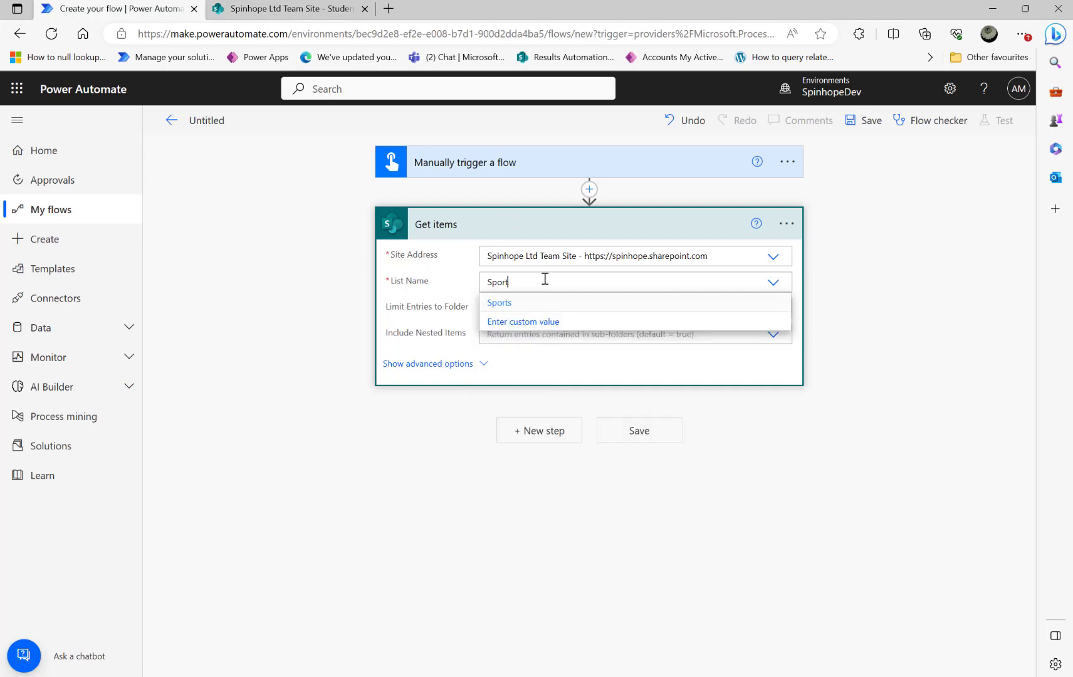
pyautogui.write('tudents')
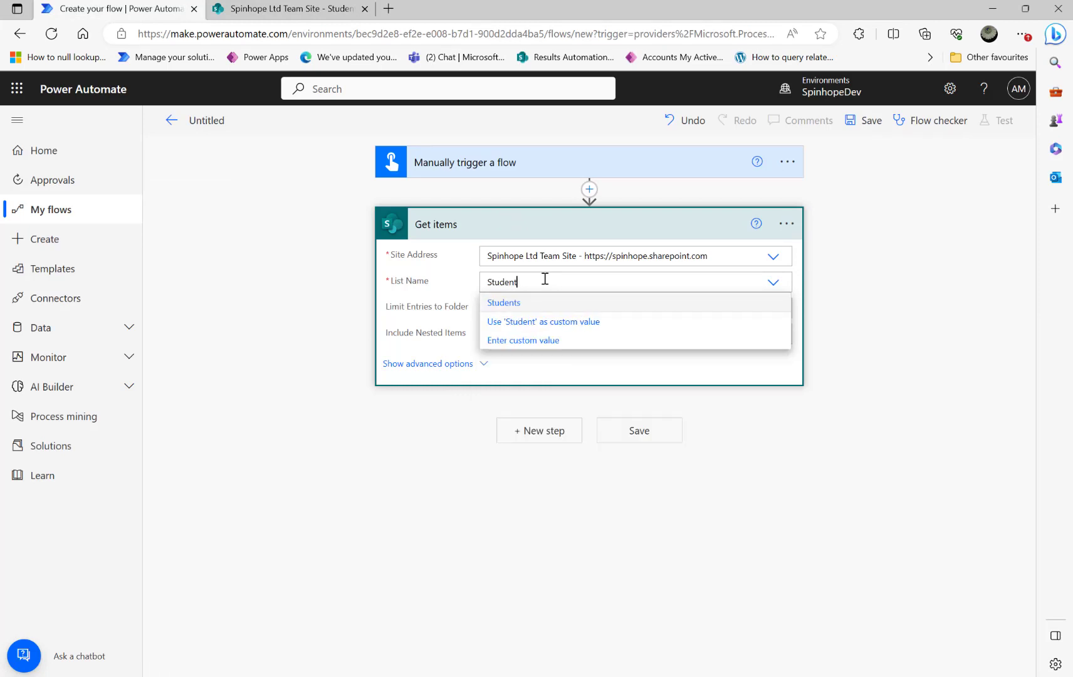
pyautogui.click(501, 303)
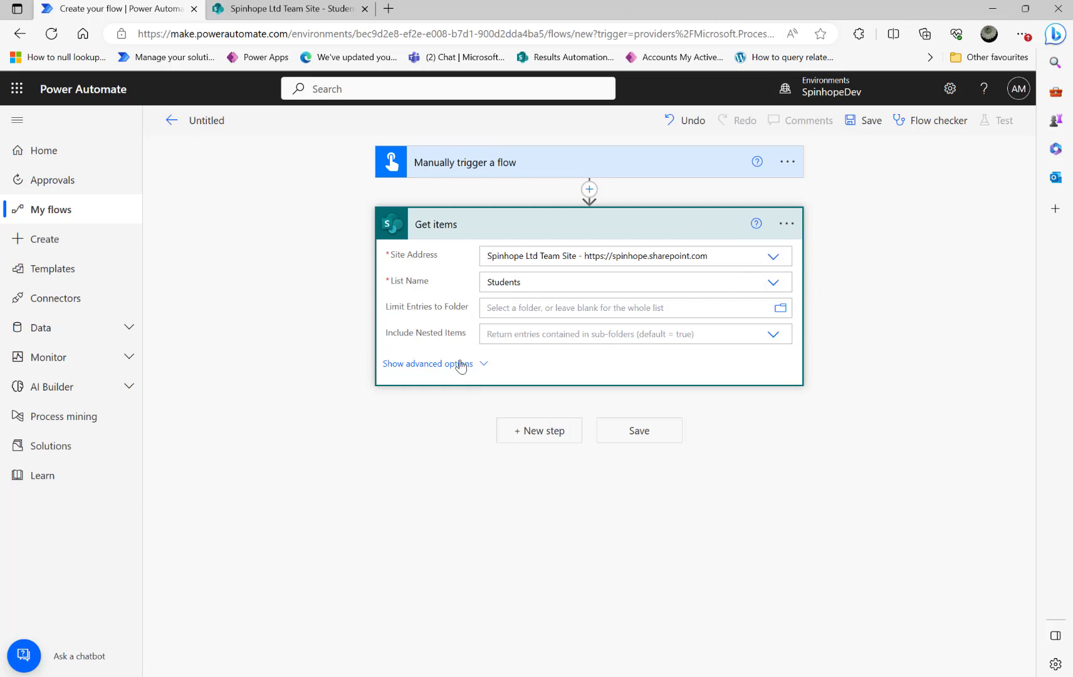
# Add a Create HTML table action from the Get items value, with Custom columns.
pyautogui.click(517, 432)
pyautogui.write('creat')
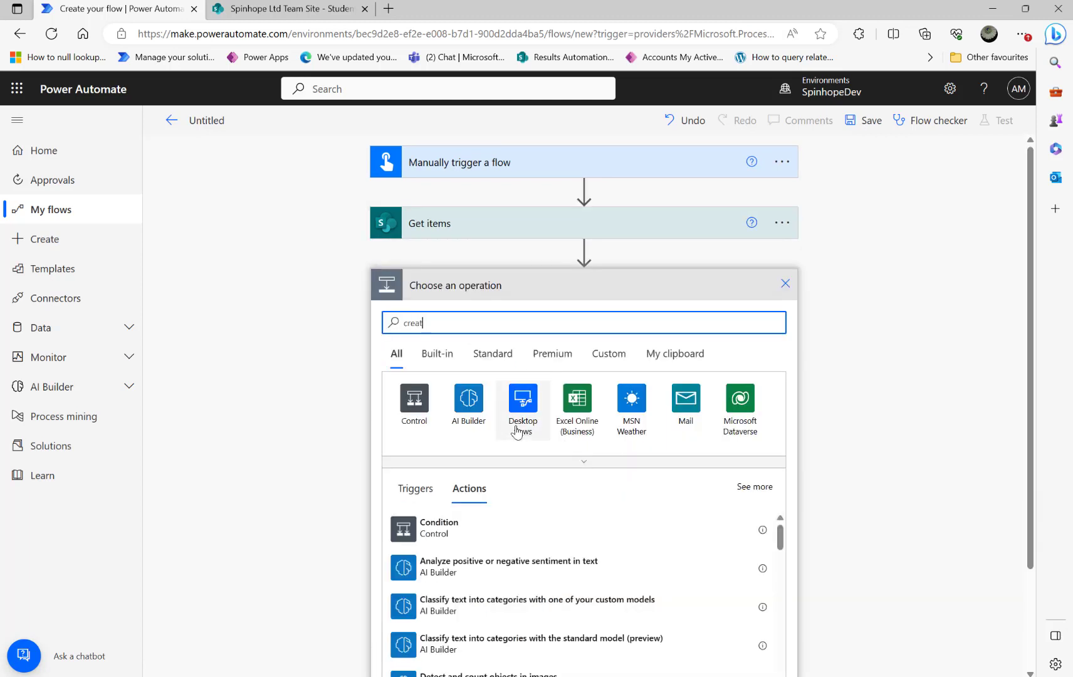
pyautogui.write('e html')
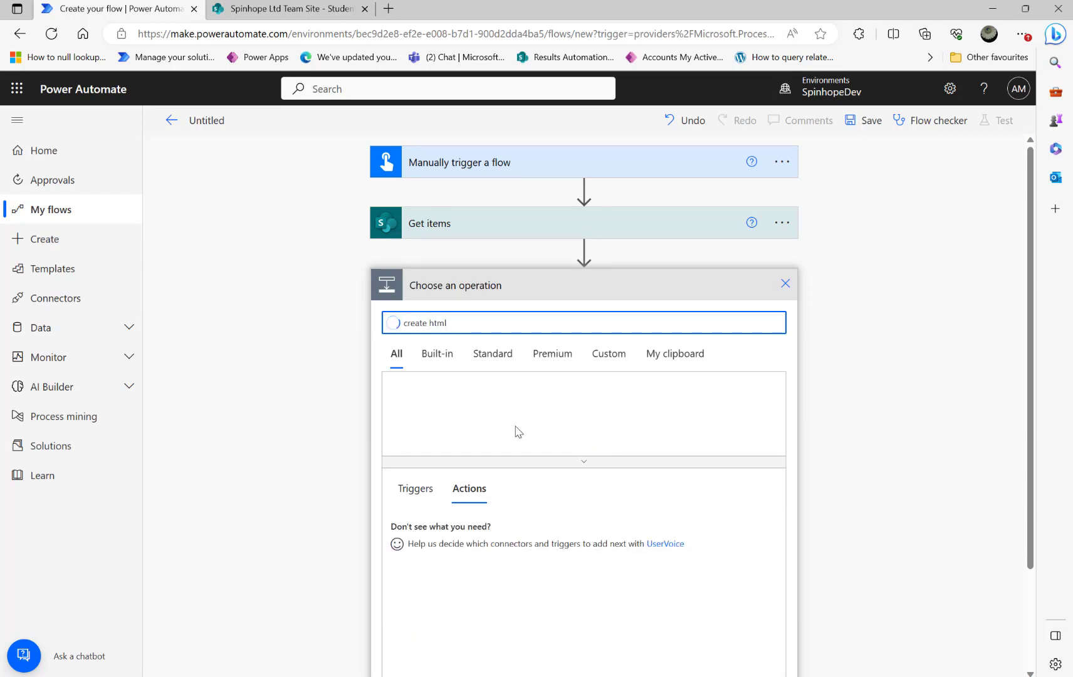
pyautogui.click(454, 528)
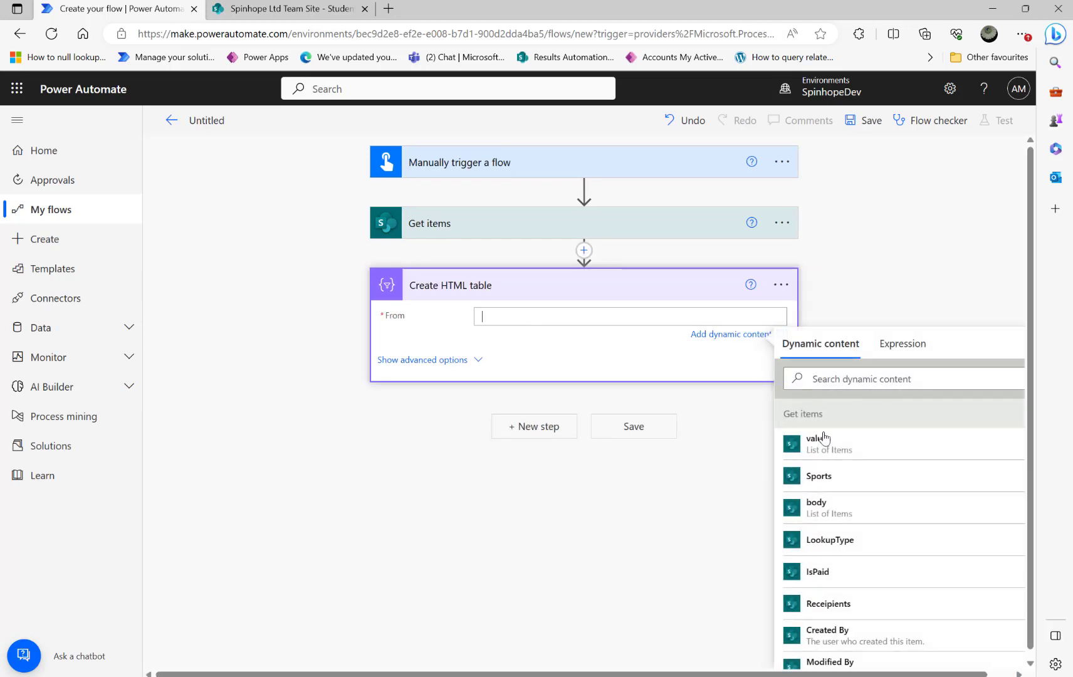
pyautogui.click(818, 441)
pyautogui.click(431, 355)
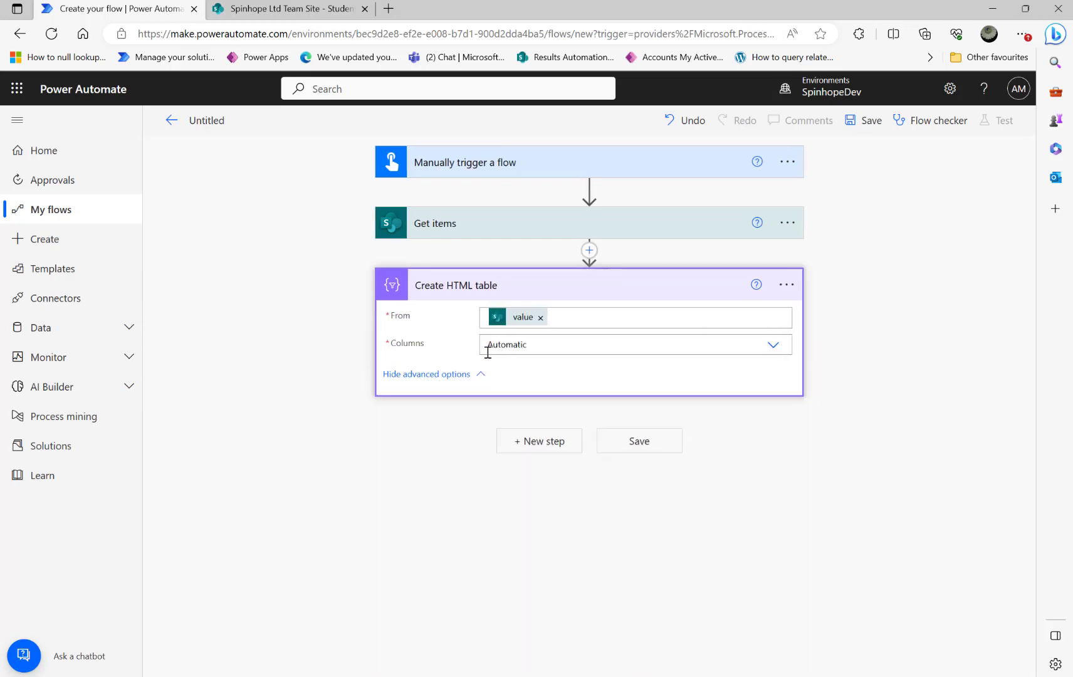
pyautogui.click(532, 345)
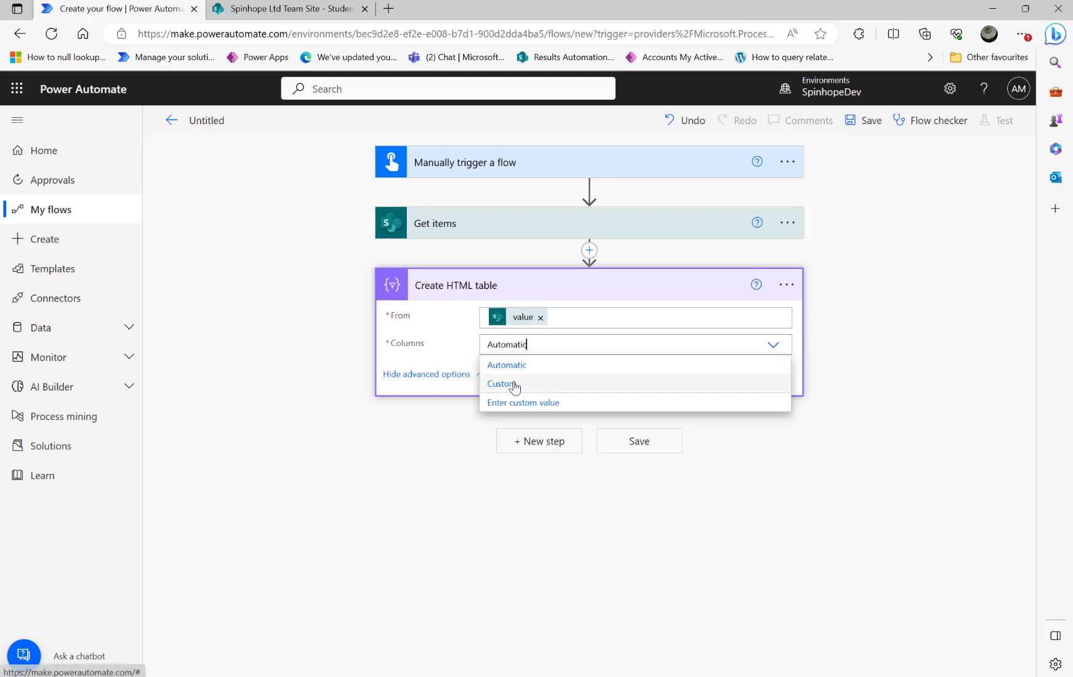
pyautogui.click(512, 383)
# Add a 'Sports' column whose value is the expression item()?['Sports'].
pyautogui.click(524, 380)
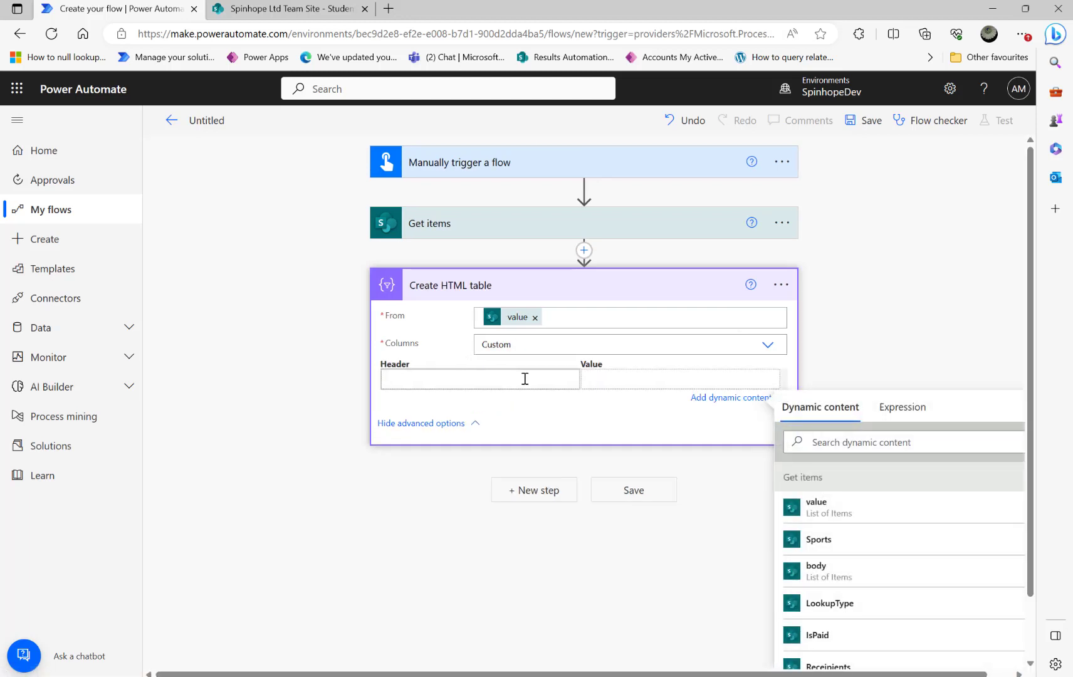
pyautogui.write('Sports')
pyautogui.click(633, 380)
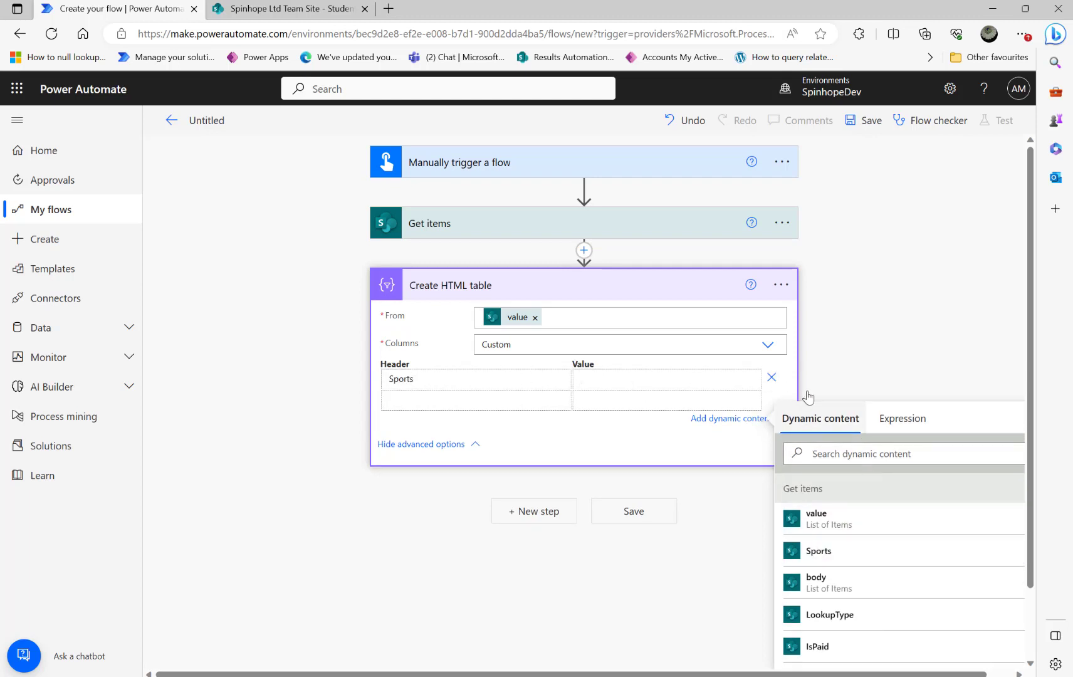
pyautogui.click(900, 416)
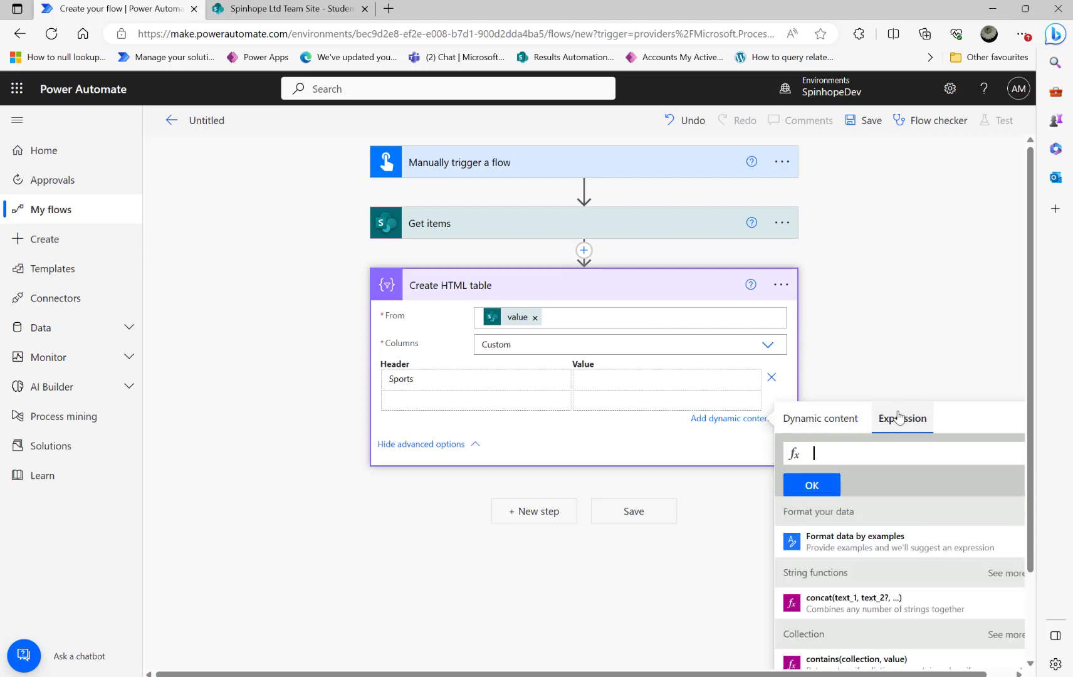
pyautogui.click(622, 381)
pyautogui.write('item')
pyautogui.press('BackSpace')
pyautogui.press('BackSpace')
pyautogui.press('BackSpace')
pyautogui.press('BackSpace')
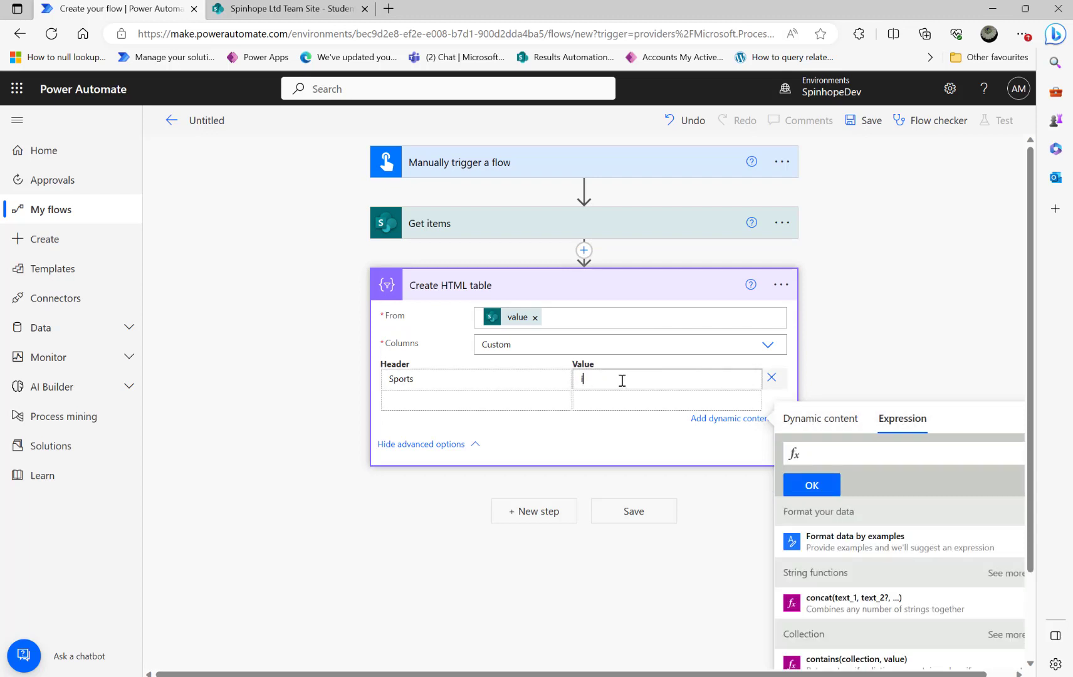
pyautogui.click(853, 449)
pyautogui.write('item()?[')
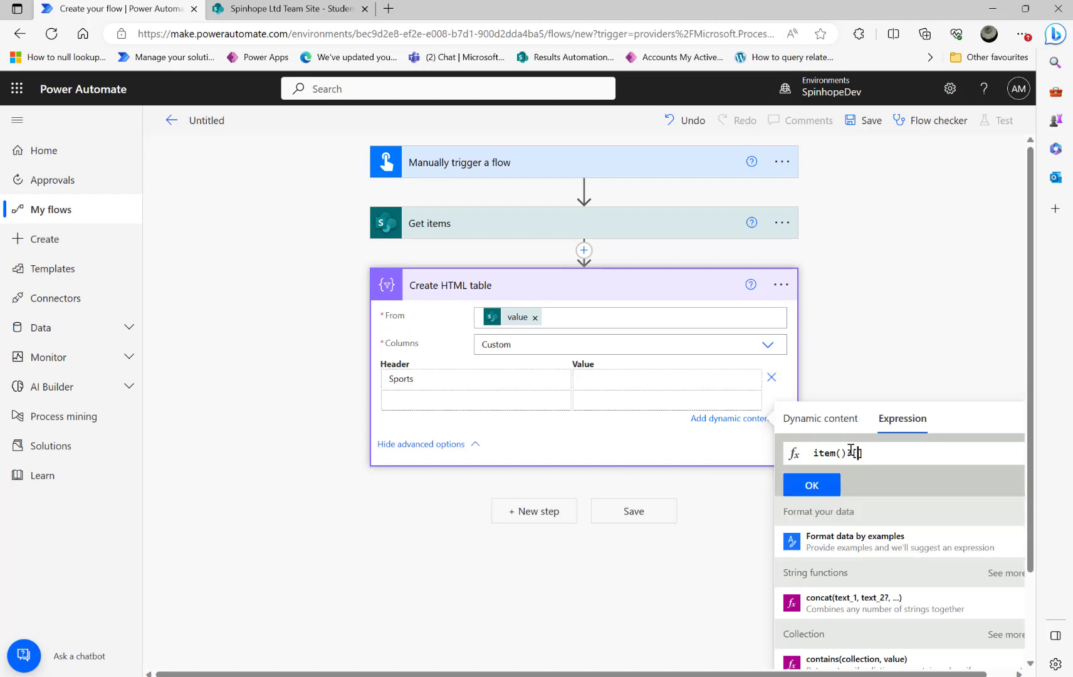
pyautogui.write("'Sports")
pyautogui.click(807, 484)
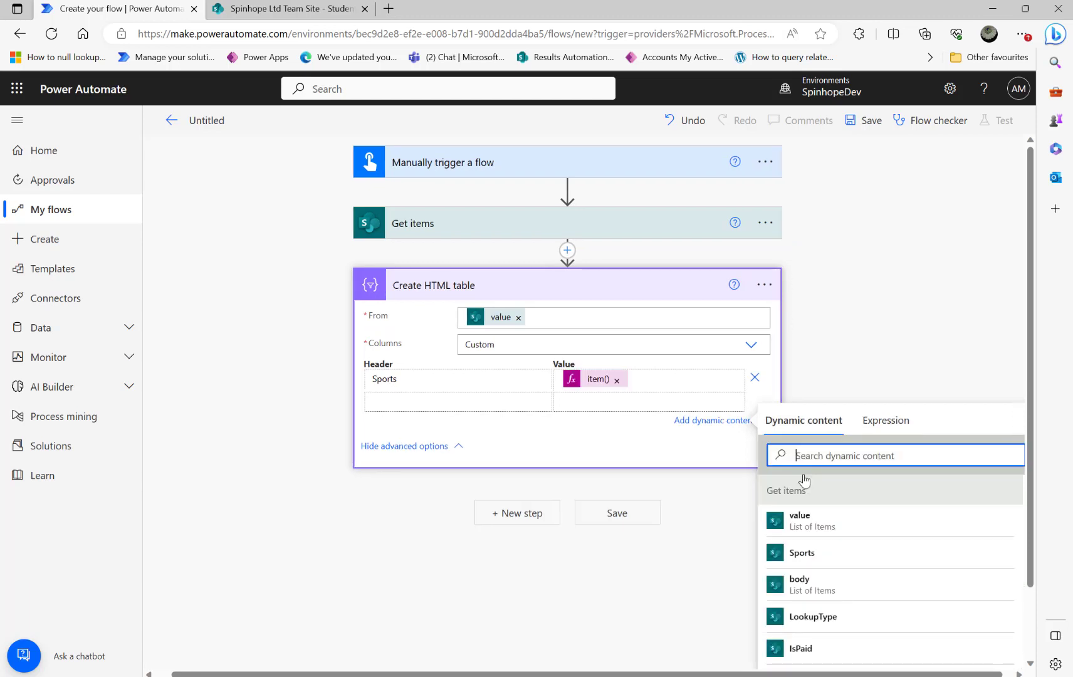
# Rename the flow to 'Demo Choice values' and save it.
pyautogui.click(226, 116)
pyautogui.write('Demo')
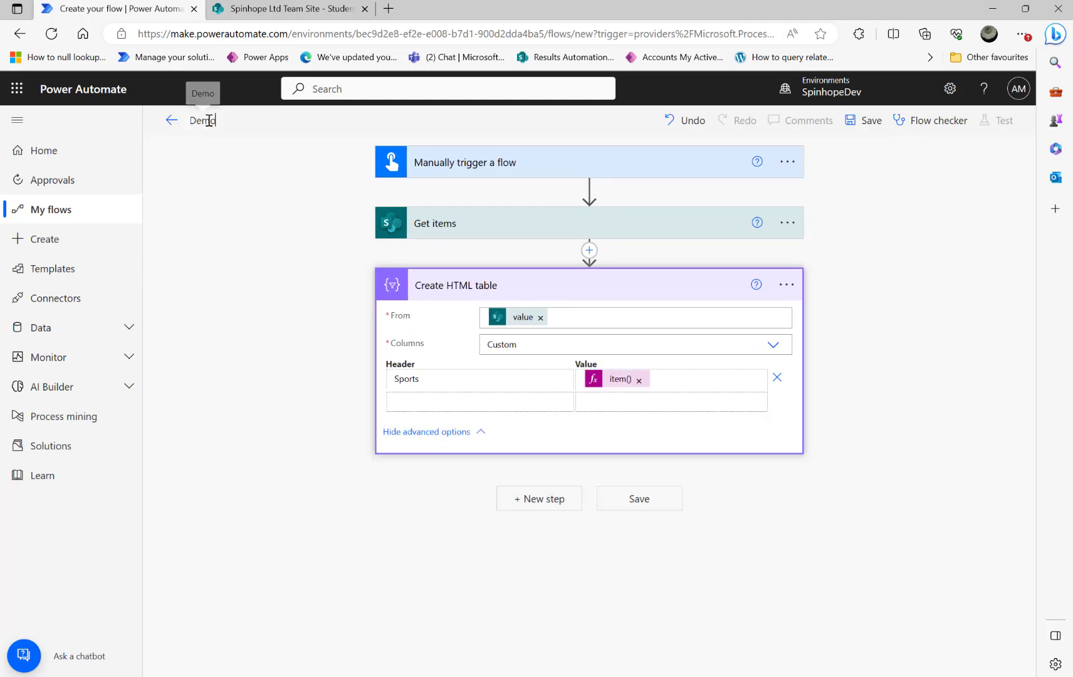
pyautogui.write(' Co')
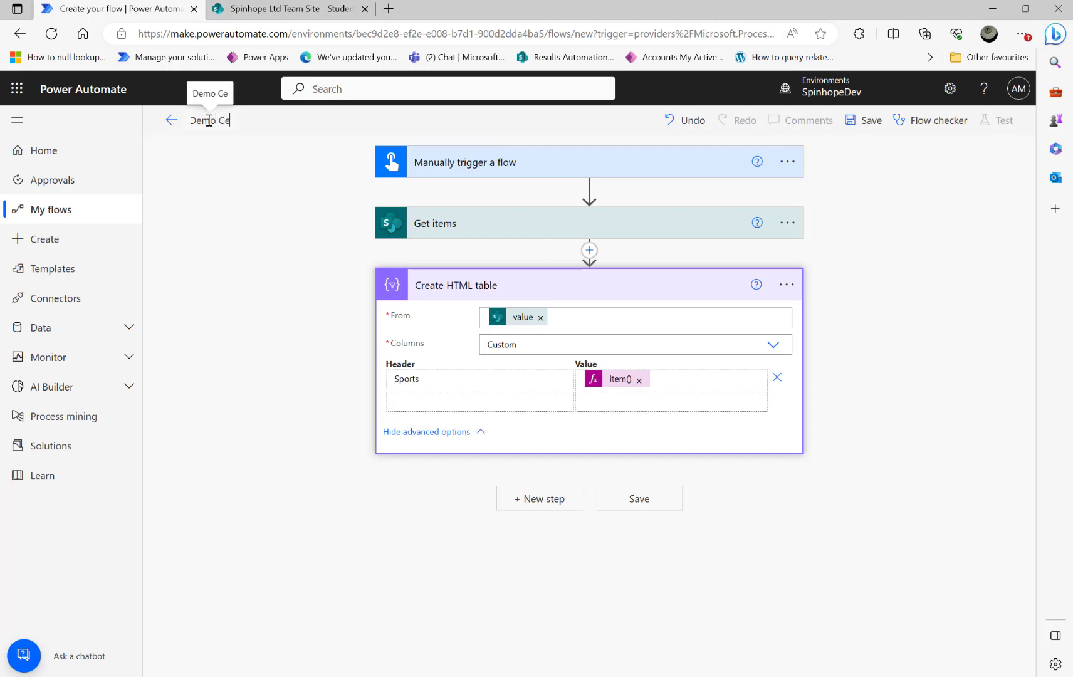
pyautogui.press('BackSpace')
pyautogui.press('BackSpace')
pyautogui.press('BackSpace')
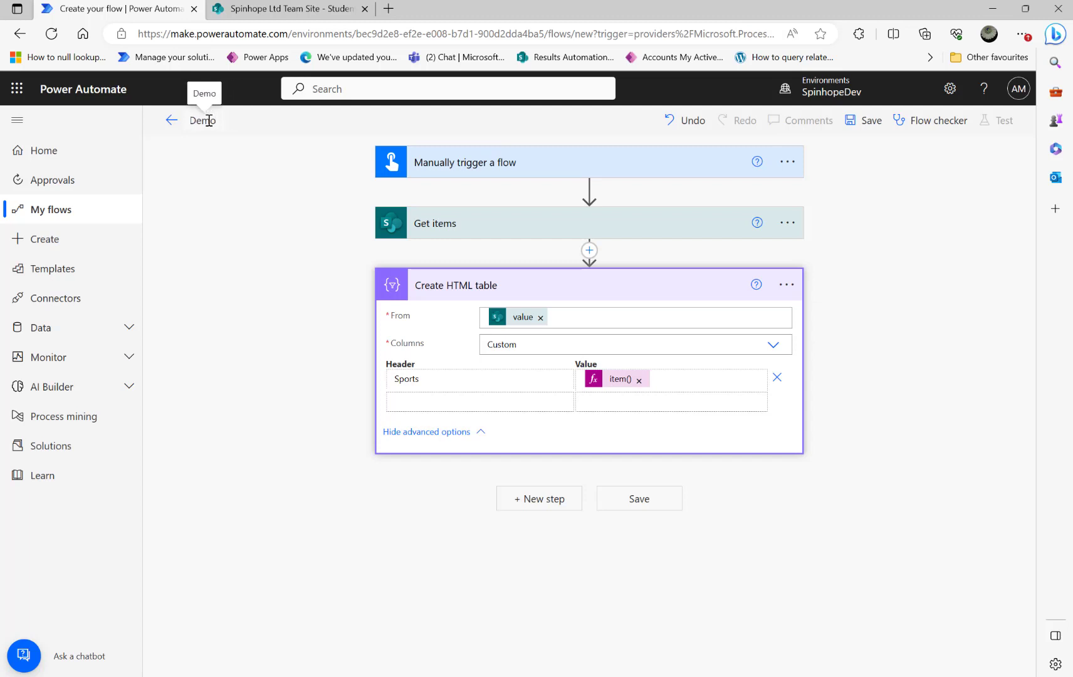
pyautogui.write('Choice value')
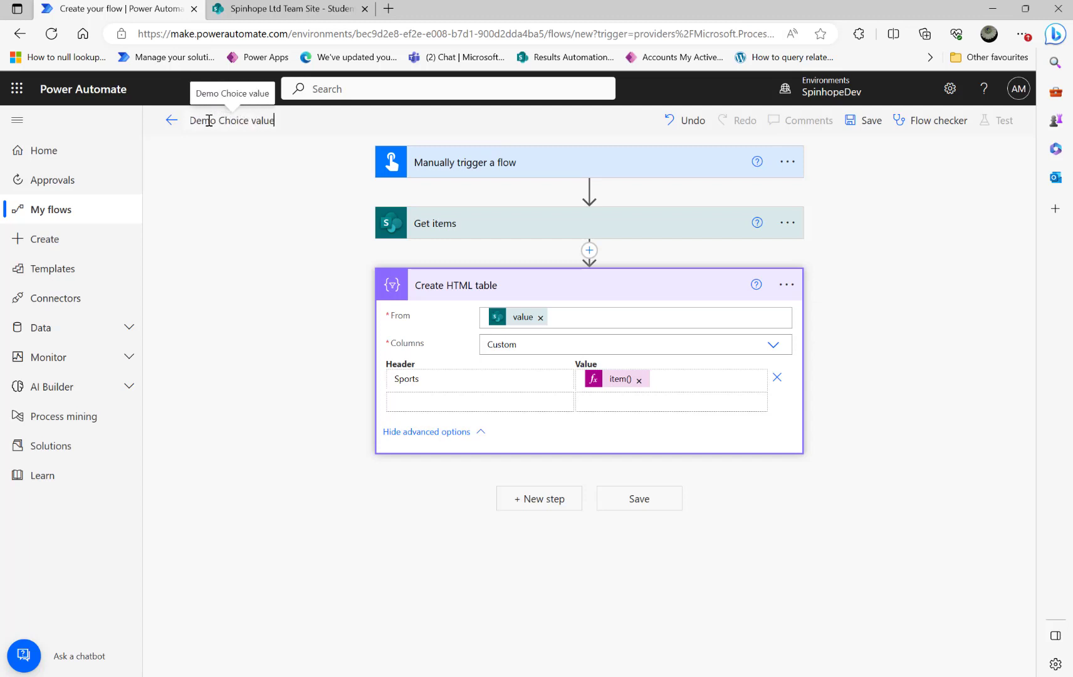
pyautogui.write('s')
pyautogui.click(862, 125)
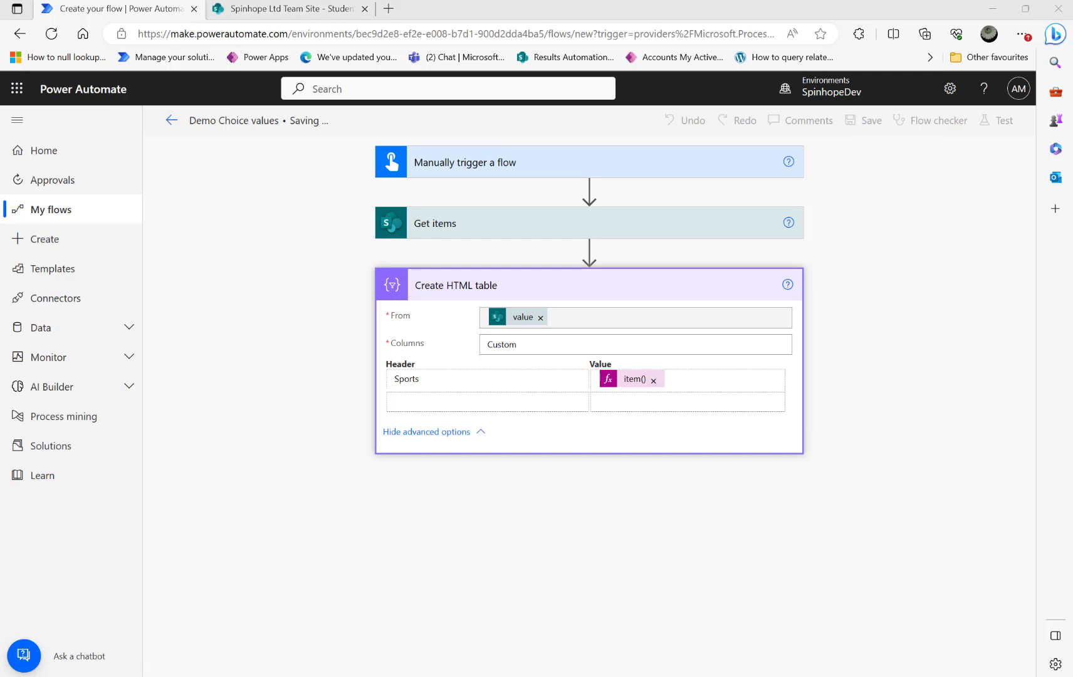
# Run a manual test of the flow with the SharePoint connection and view its run history.
pyautogui.click(980, 123)
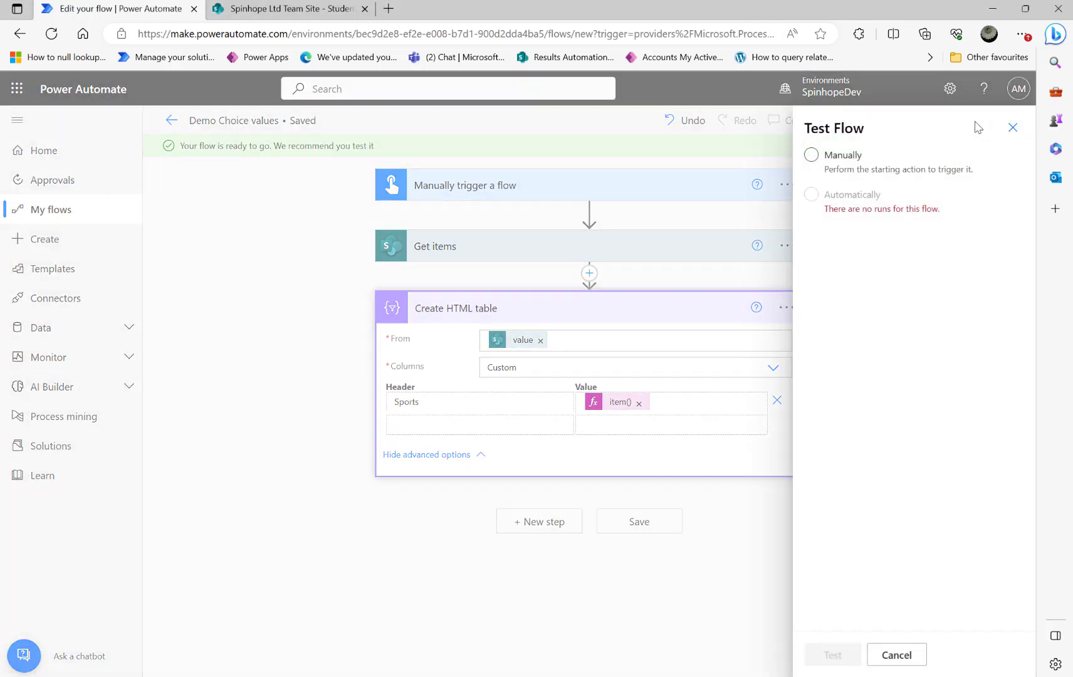
pyautogui.click(1013, 128)
pyautogui.click(867, 162)
pyautogui.click(833, 655)
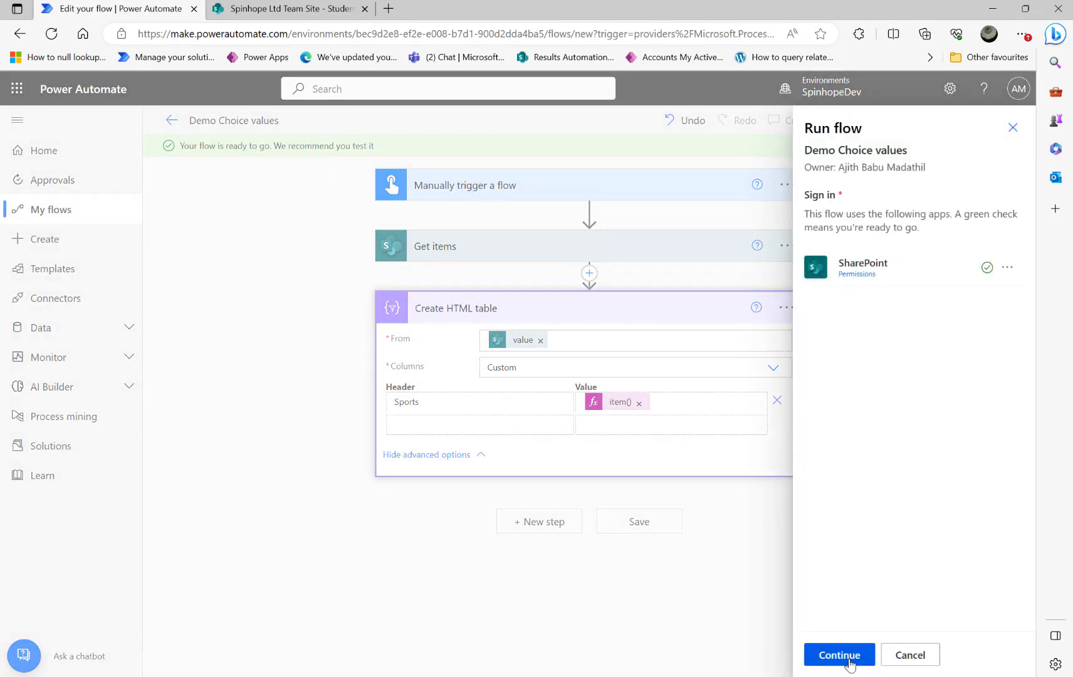
pyautogui.click(840, 655)
pyautogui.click(843, 655)
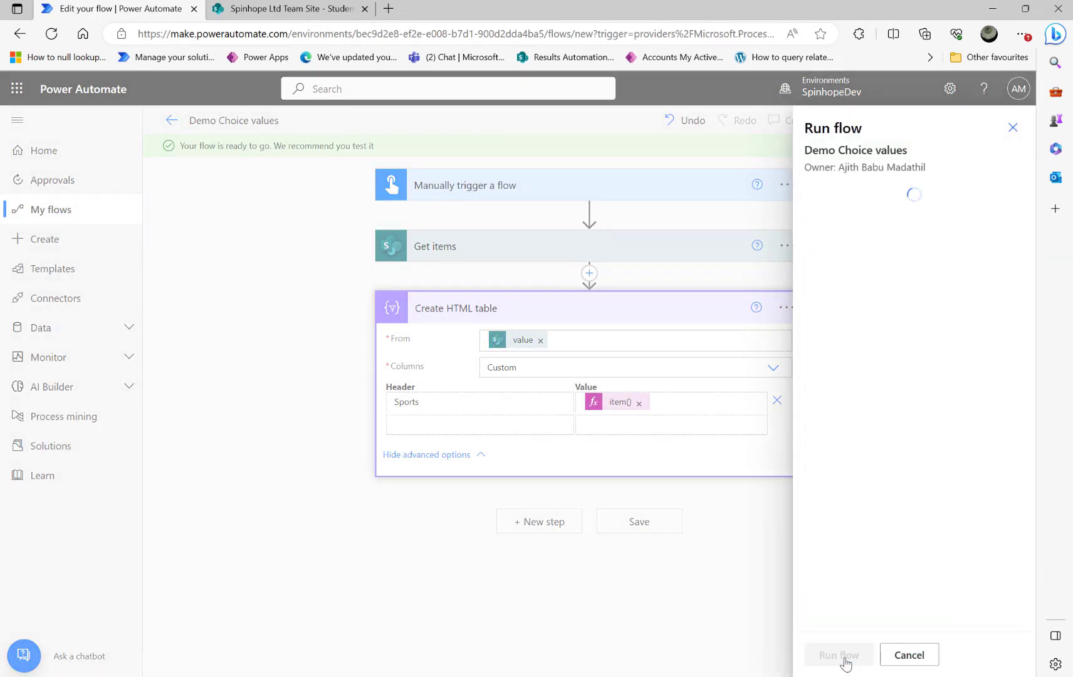
pyautogui.click(843, 658)
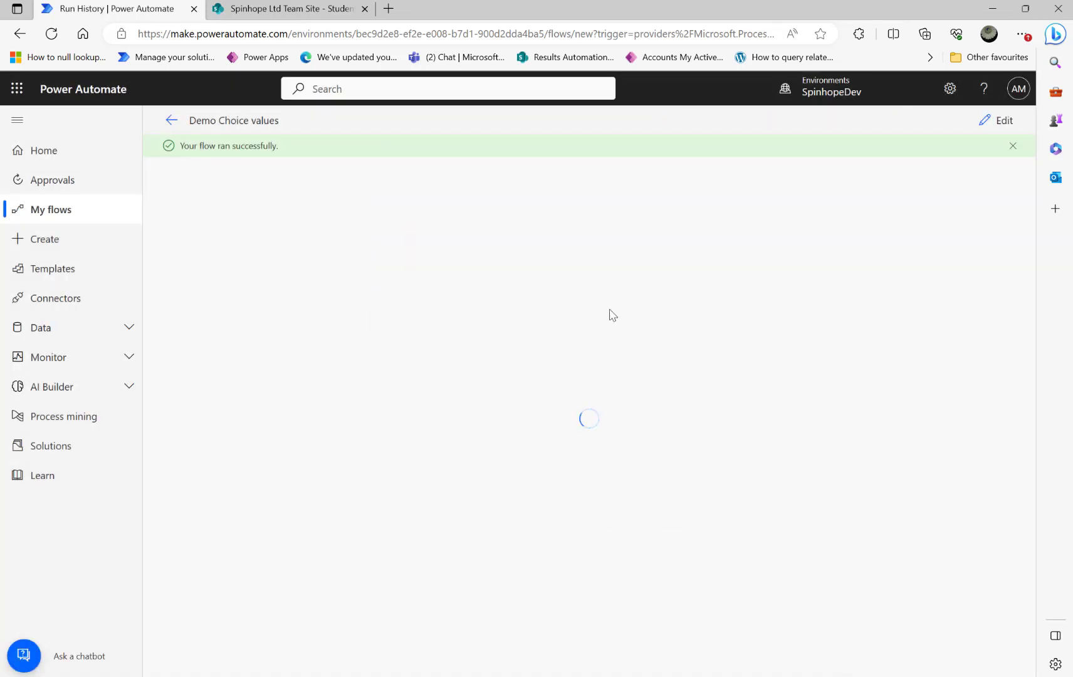
# Expand the Create HTML table run output and compare it with the SharePoint Students list.
pyautogui.click(513, 325)
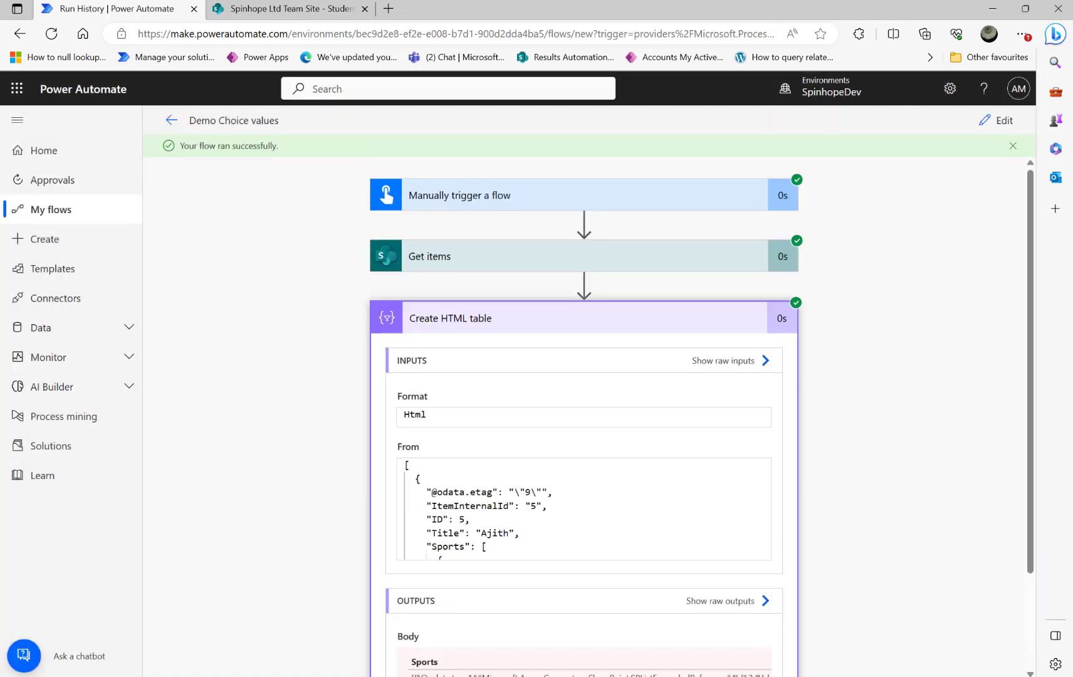
pyautogui.click(257, 16)
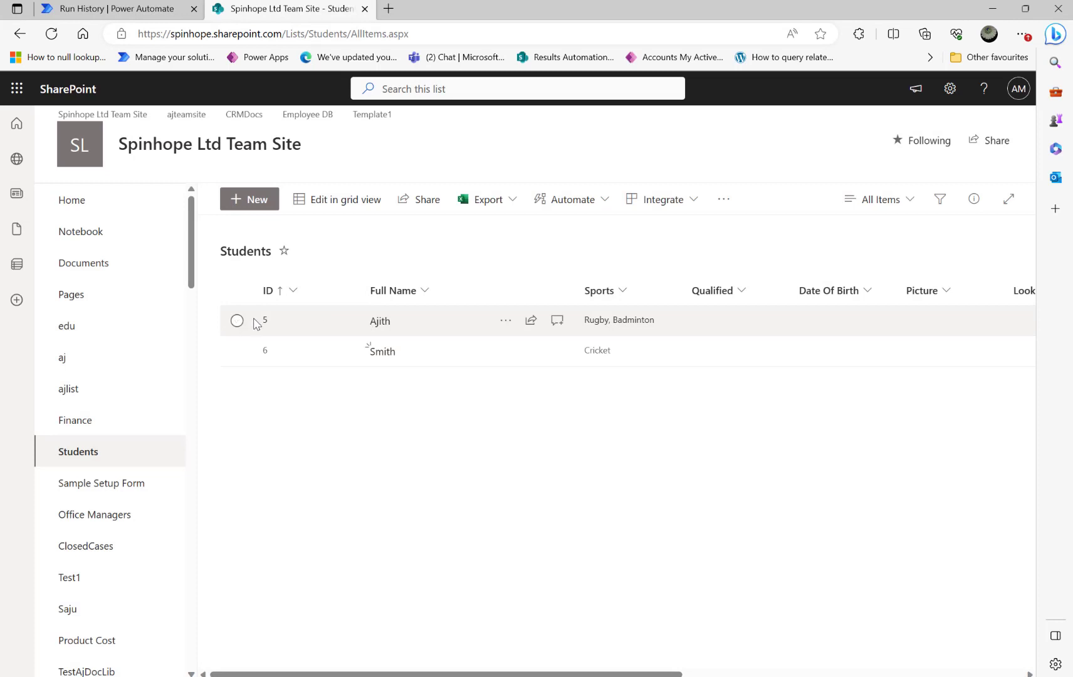
pyautogui.click(106, 8)
pyautogui.scroll(-2, 249, 473)
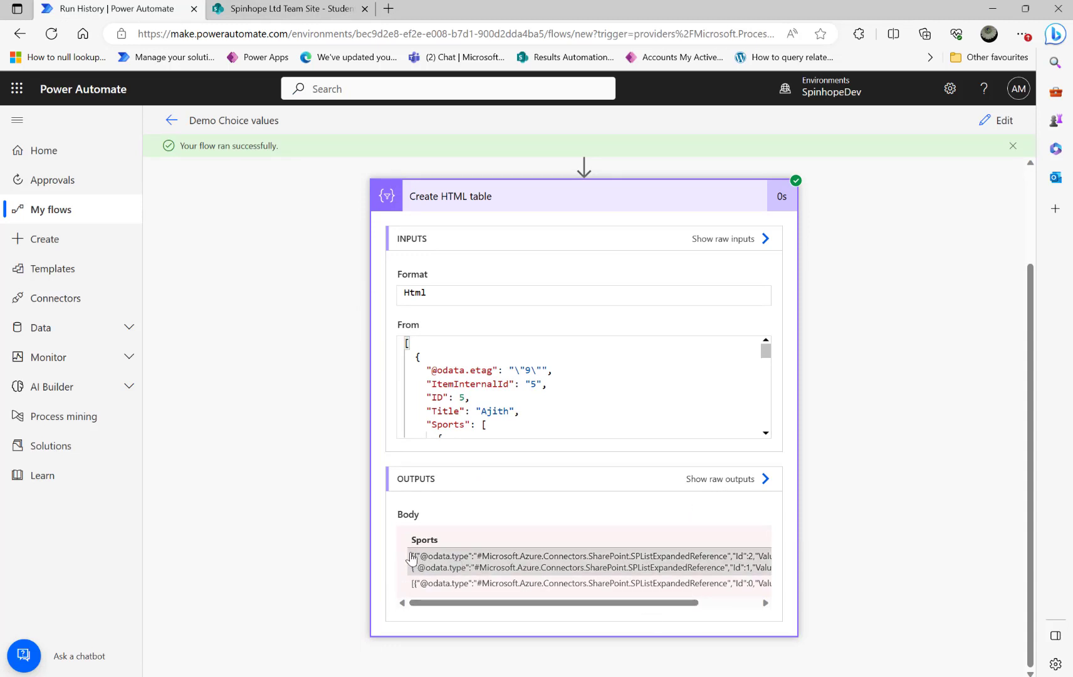
pyautogui.moveTo(515, 603); pyautogui.dragTo(647, 607)
pyautogui.moveTo(571, 607); pyautogui.dragTo(723, 615)
pyautogui.moveTo(652, 606); pyautogui.dragTo(476, 603)
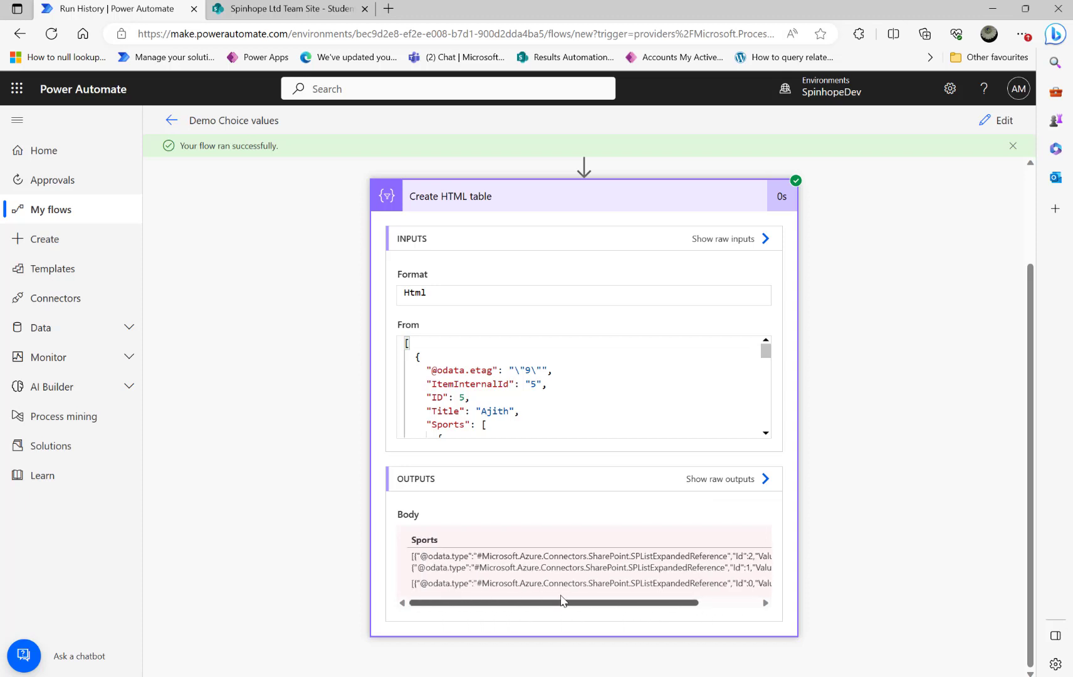
pyautogui.moveTo(566, 602); pyautogui.dragTo(659, 601)
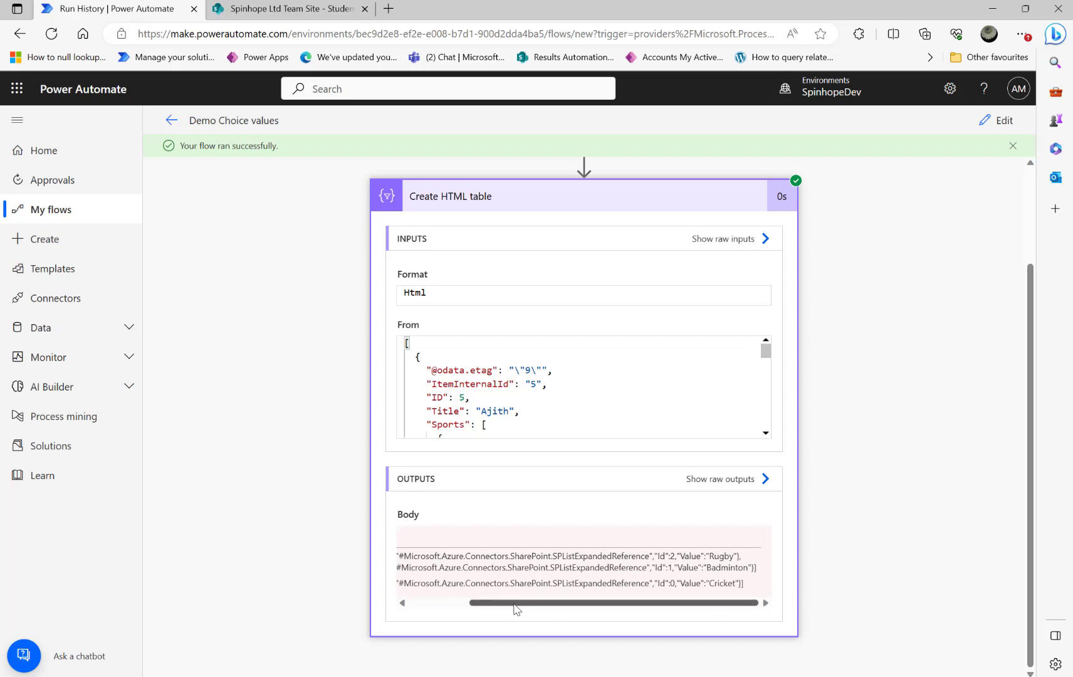
# Scroll the Body output showing Sports as raw choice-object JSON, rechecking the list's Sports values.
pyautogui.hscroll(-3, 514, 608)
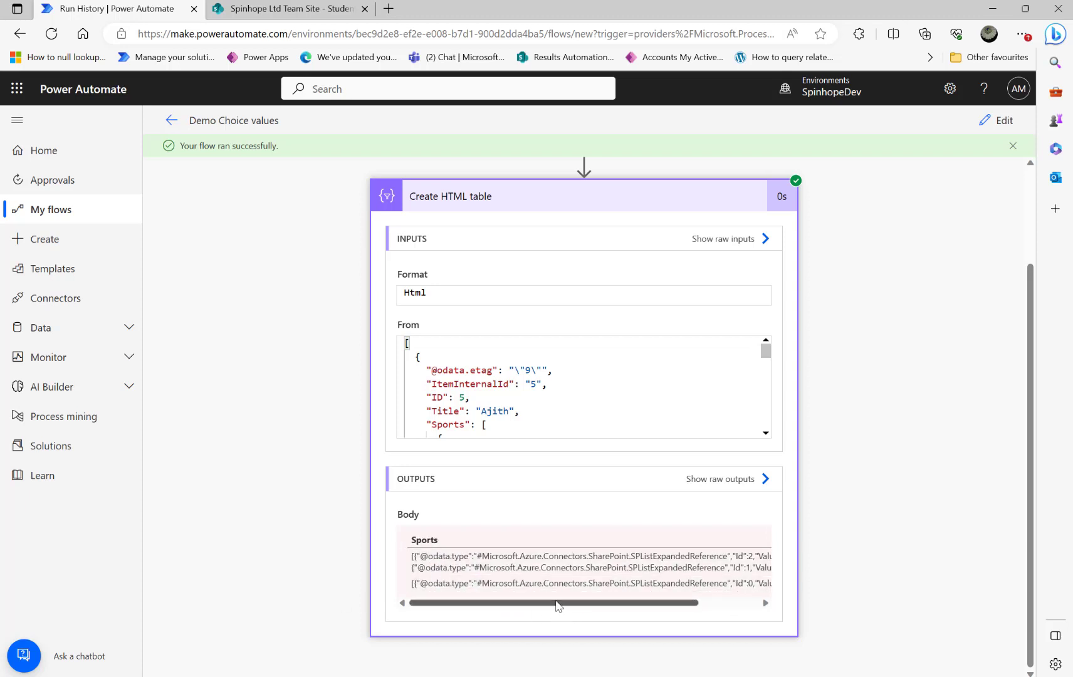
pyautogui.hscroll(3, 558, 605)
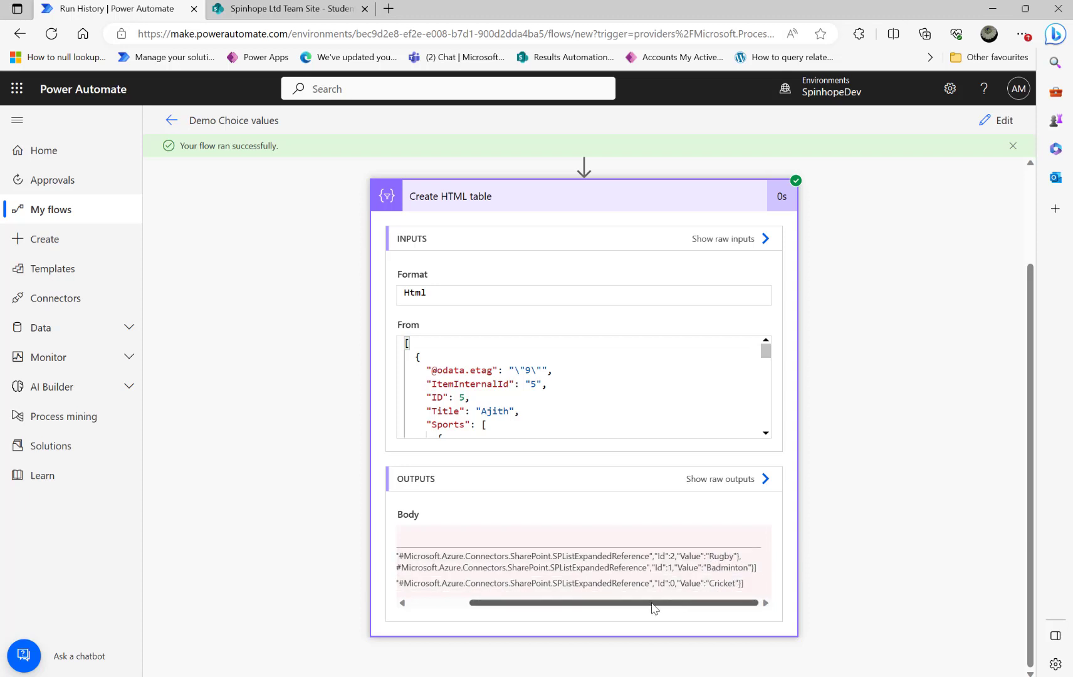
pyautogui.hscroll(-3, 642, 605)
pyautogui.hscroll(3, 647, 604)
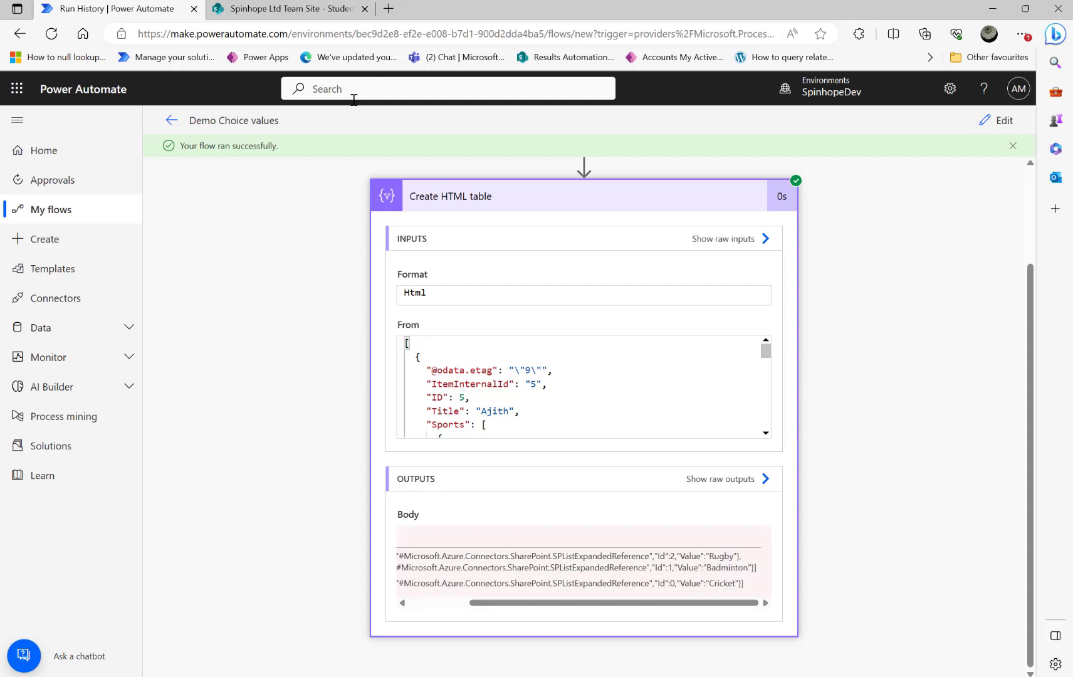
pyautogui.click(295, 9)
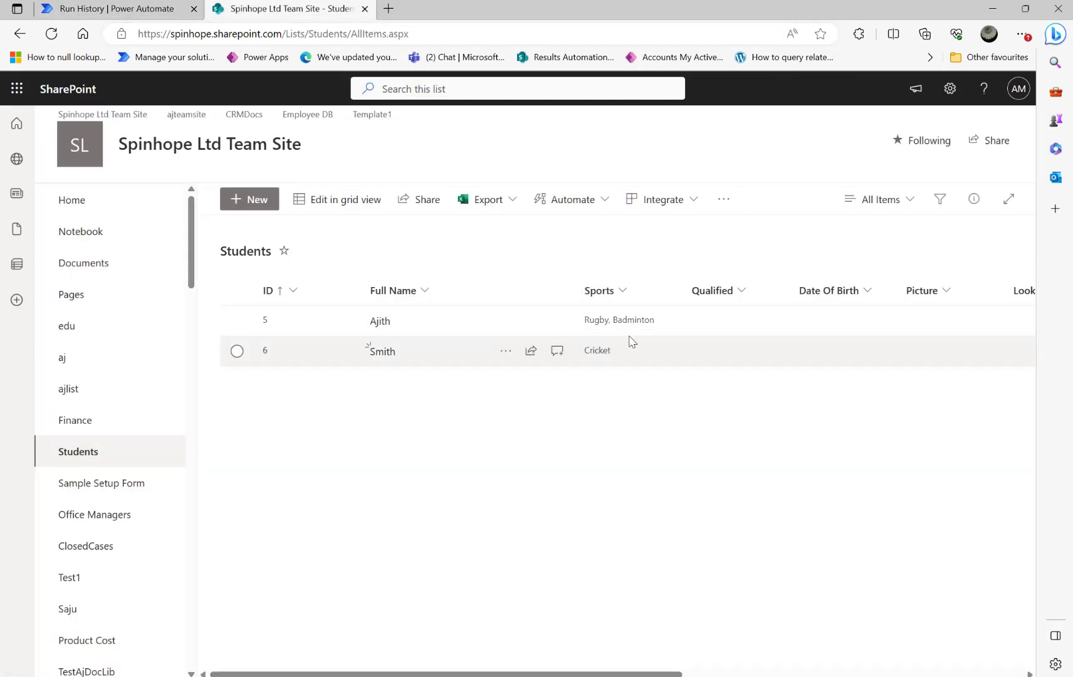
pyautogui.click(125, 9)
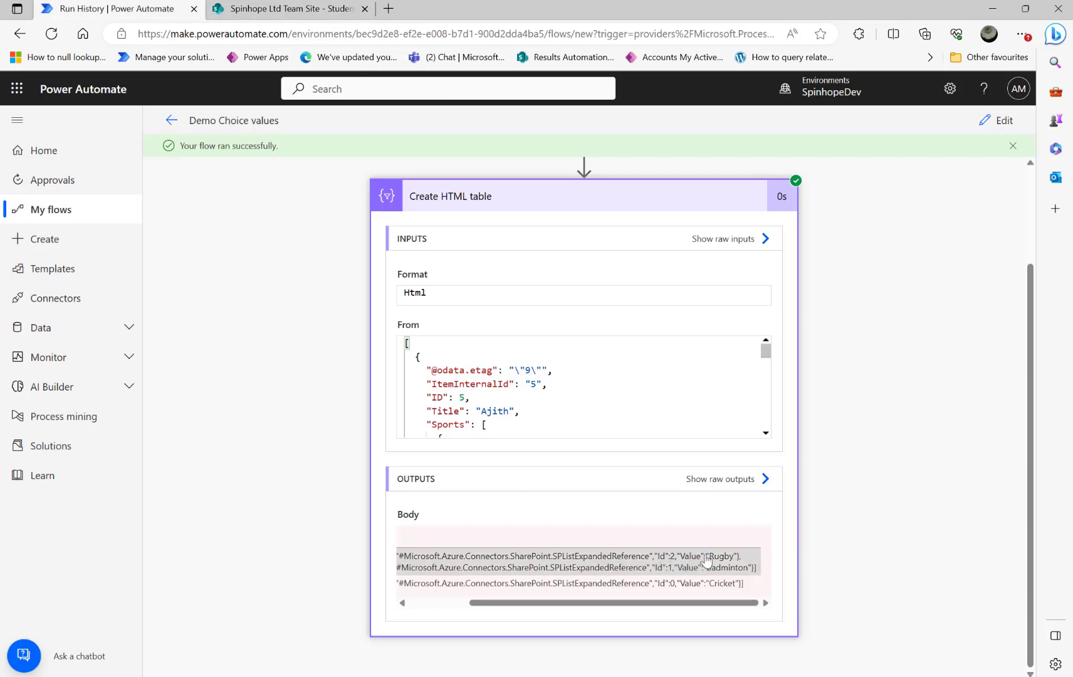
pyautogui.moveTo(648, 603); pyautogui.dragTo(427, 581)
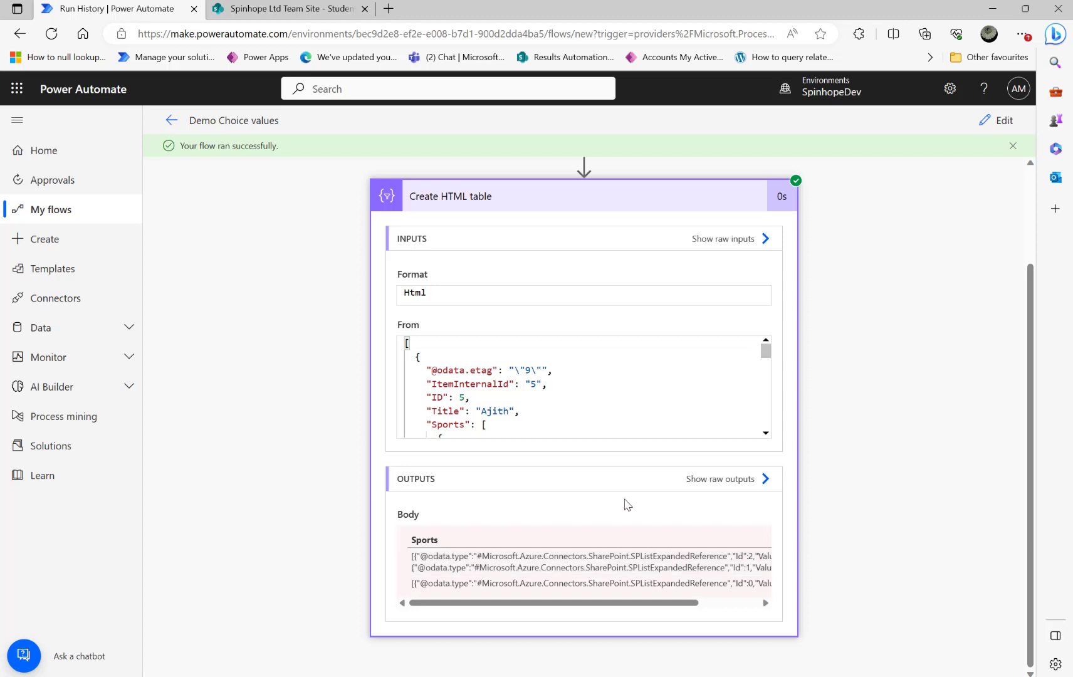
# In edit mode, add a second 'Sports' column valued xml(json(concat('{"body":{"value":', item()?['Sports'], '}}'))).
pyautogui.click(993, 121)
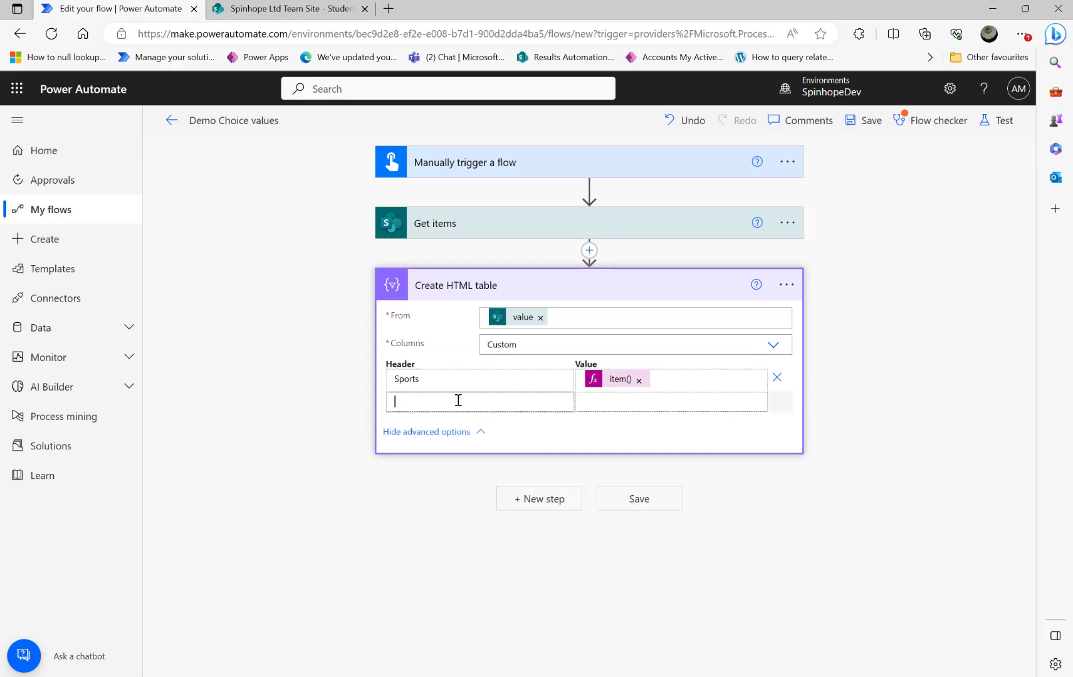
pyautogui.write('Sports')
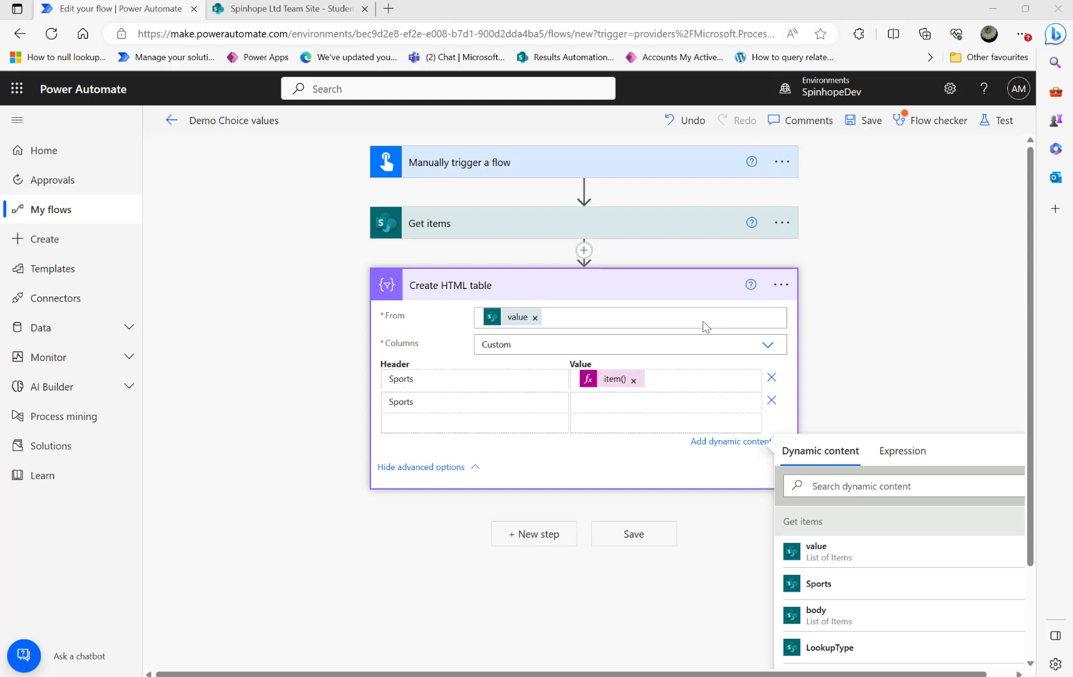
pyautogui.click(910, 451)
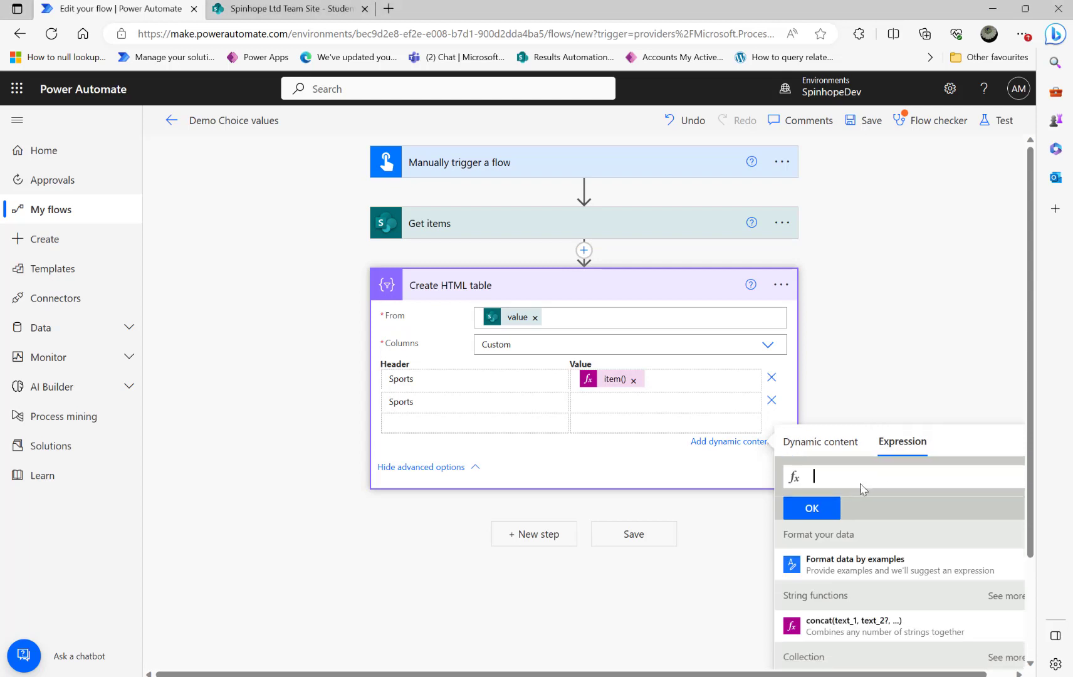
pyautogui.hotkey('ctrl', 'v')
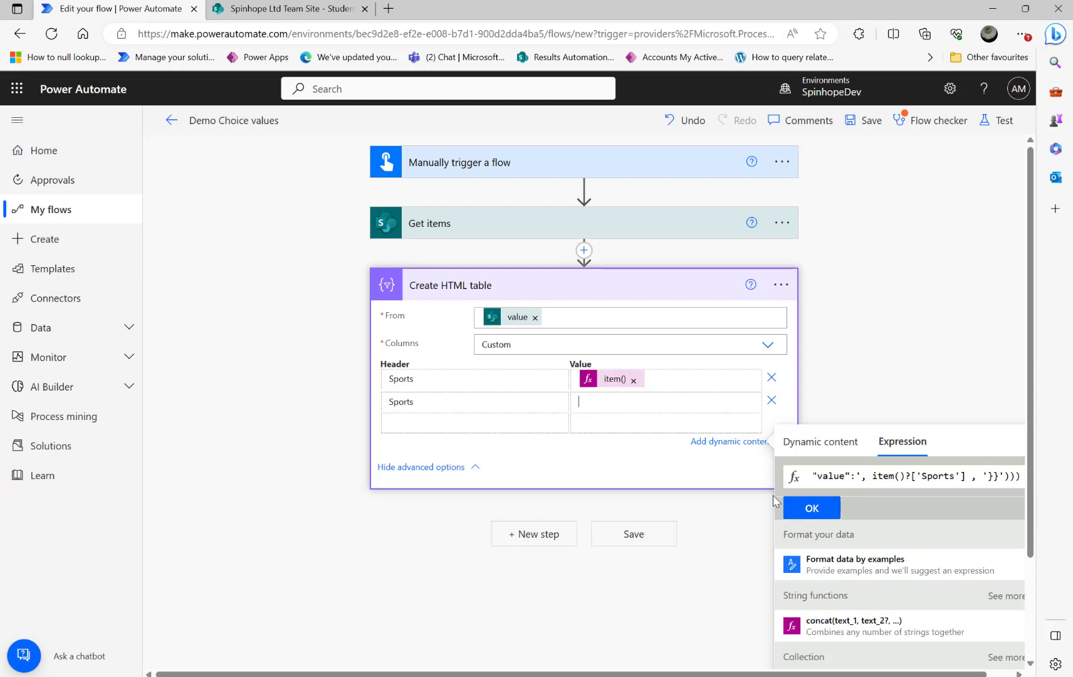
pyautogui.click(809, 507)
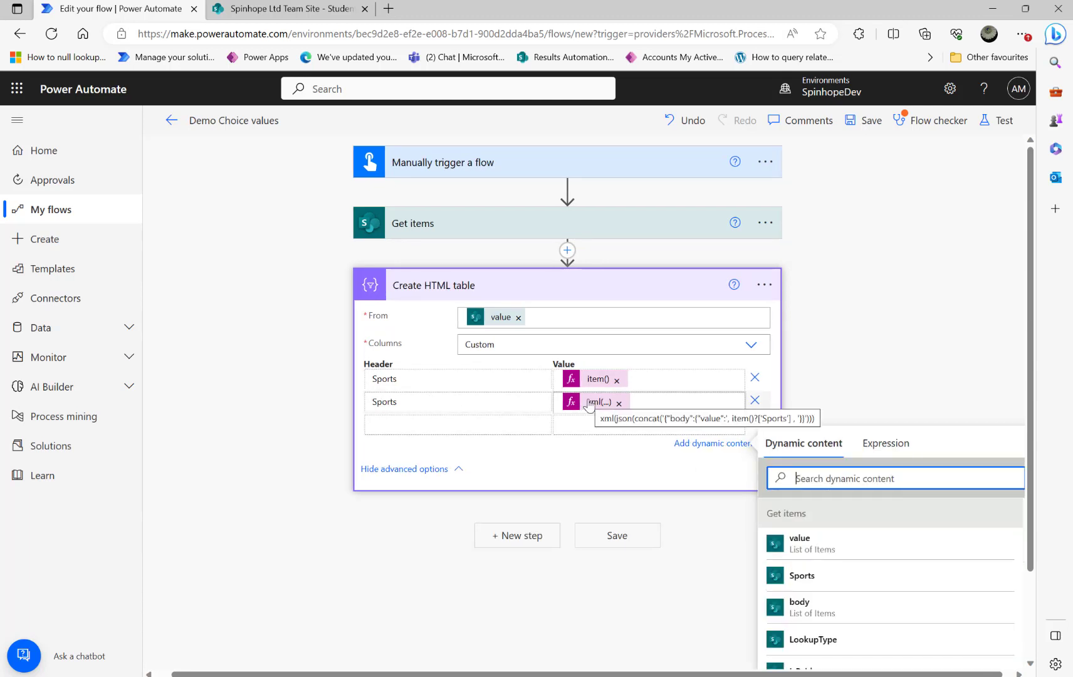
# Open Notepad and paste the xml(json(concat(...))) column expression into it.
pyautogui.press('super+r')
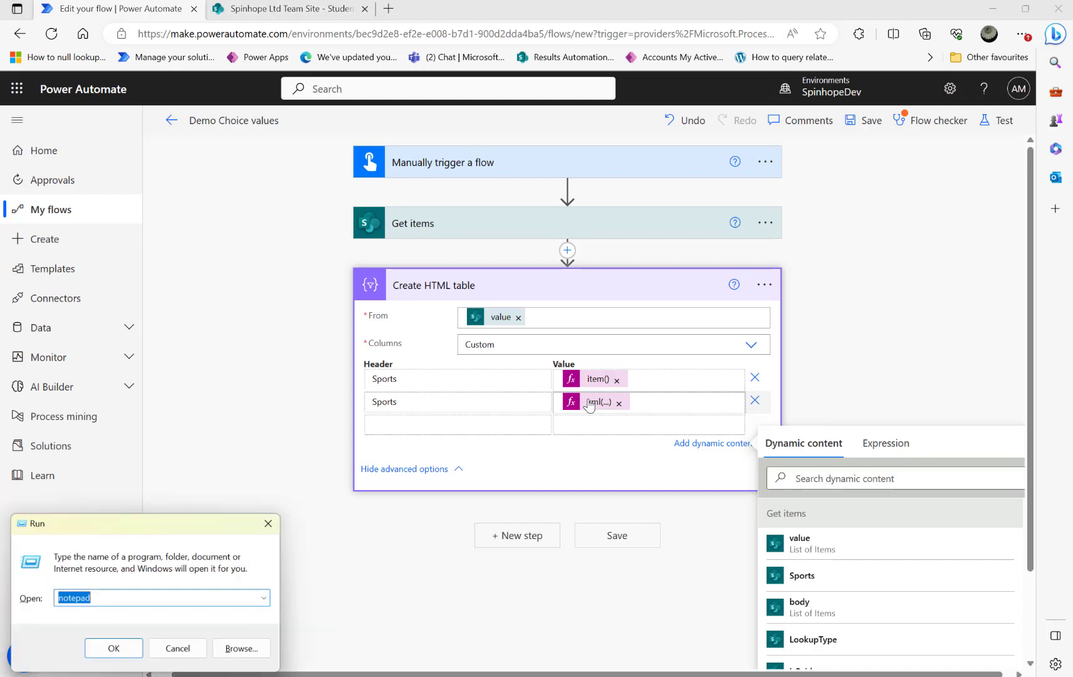
pyautogui.press('Return')
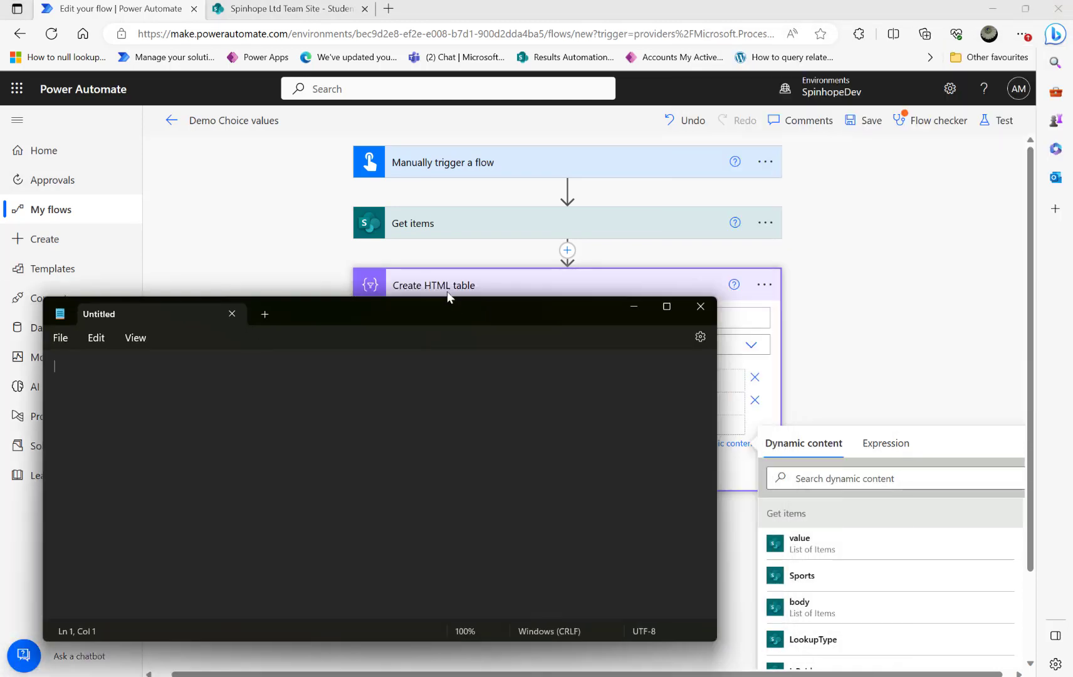
pyautogui.moveTo(447, 297); pyautogui.dragTo(568, 236)
pyautogui.write('xml(json(concat(\'{"body":{"value":\', item()?[\'Sports\'] , \'}}\')))')
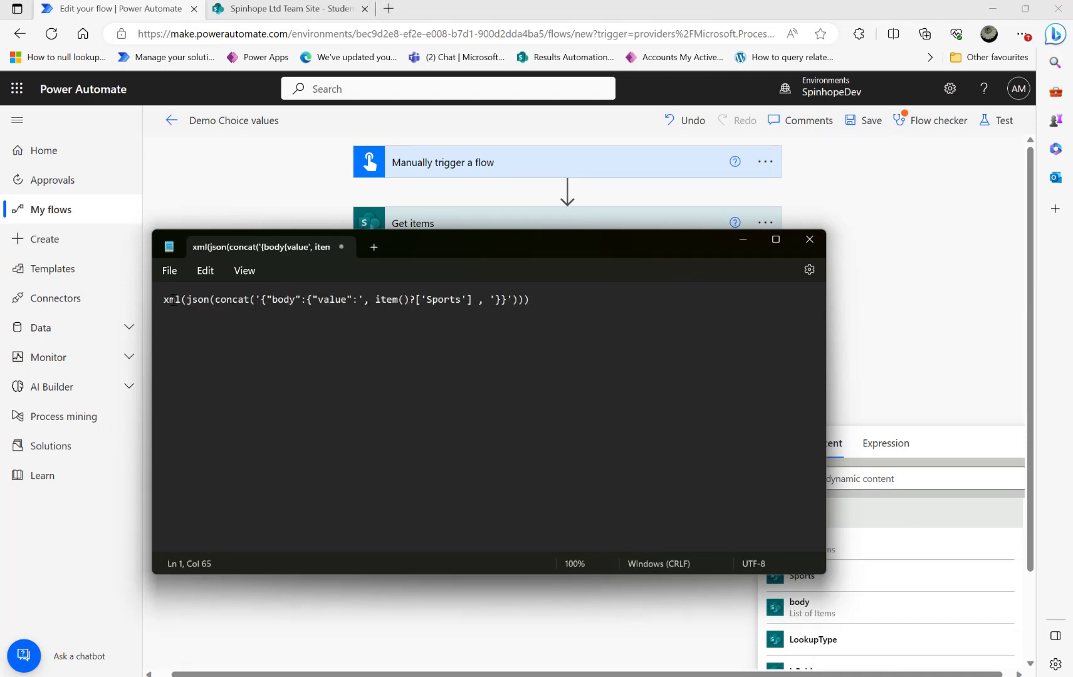
# Highlight the json, concat and item()?['Sports'] parts of the expression in turn.
pyautogui.doubleClick(200, 299)
pyautogui.moveTo(215, 300); pyautogui.dragTo(246, 300)
pyautogui.click(274, 301)
pyautogui.moveTo(370, 299); pyautogui.dragTo(476, 300)
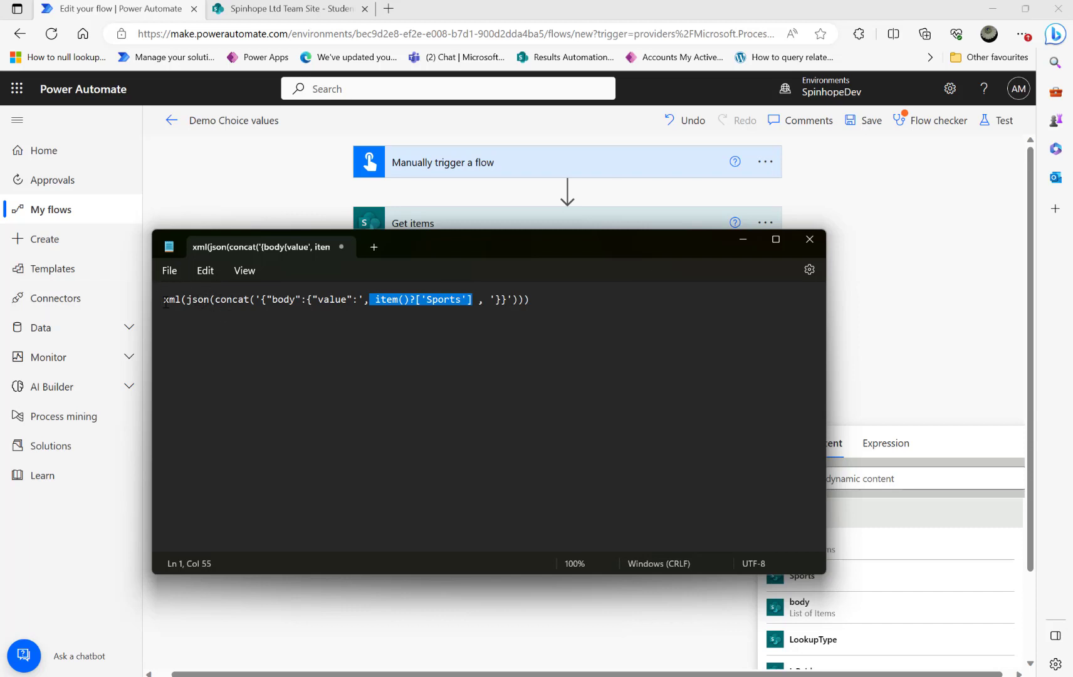
# Save and manually test the updated flow, then open its successful run.
pyautogui.click(255, 163)
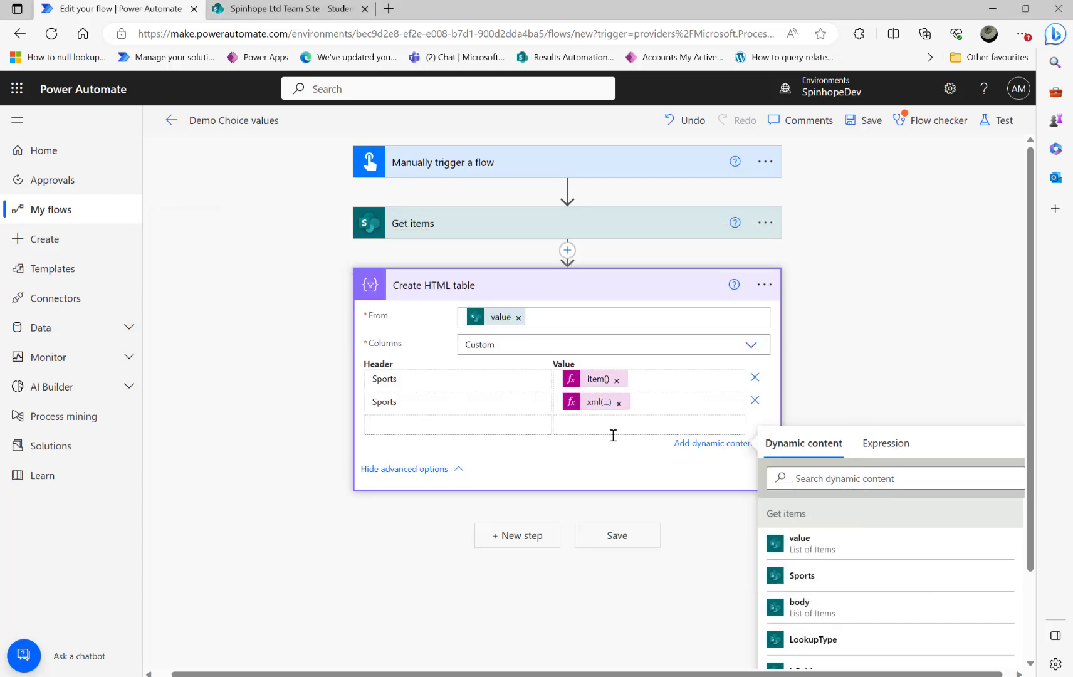
pyautogui.click(998, 123)
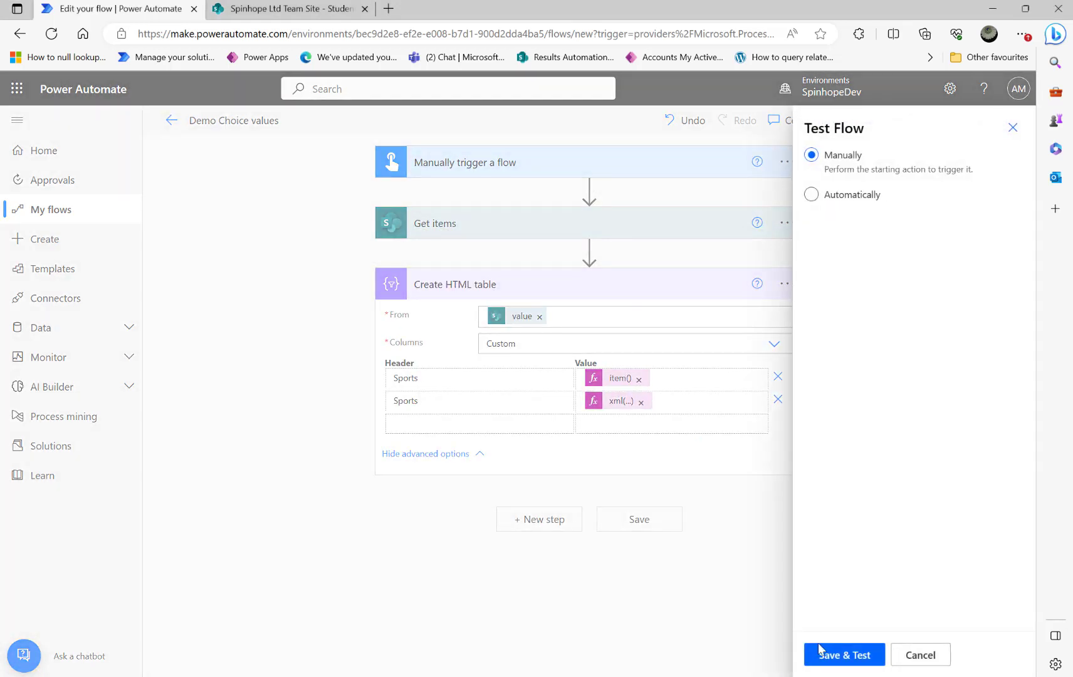
pyautogui.click(836, 655)
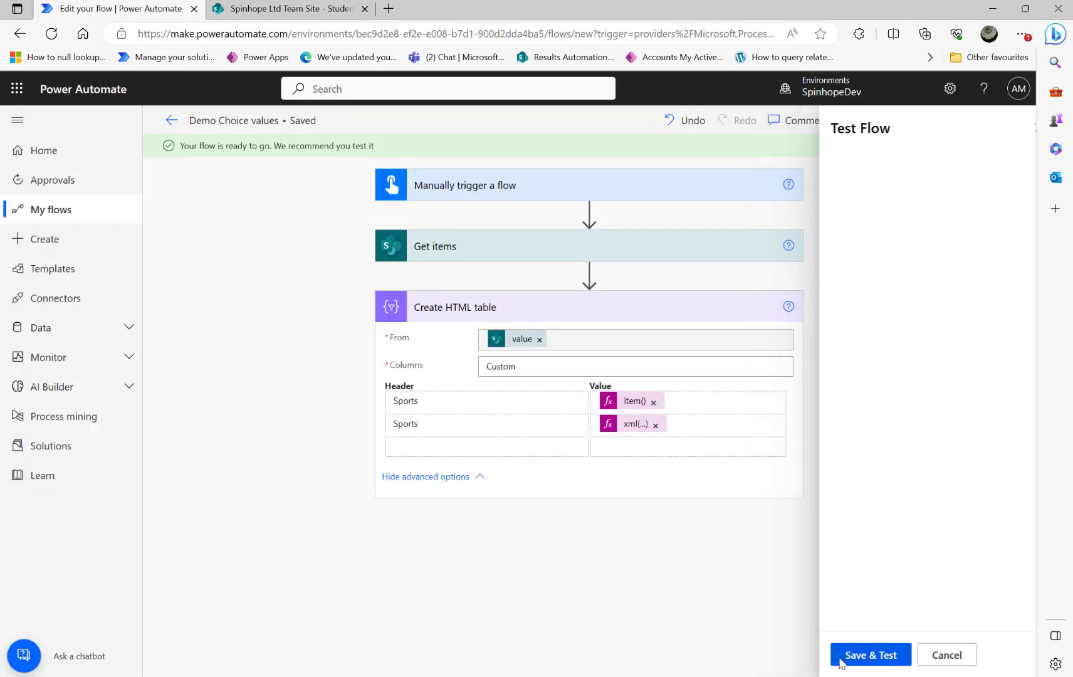
pyautogui.click(839, 655)
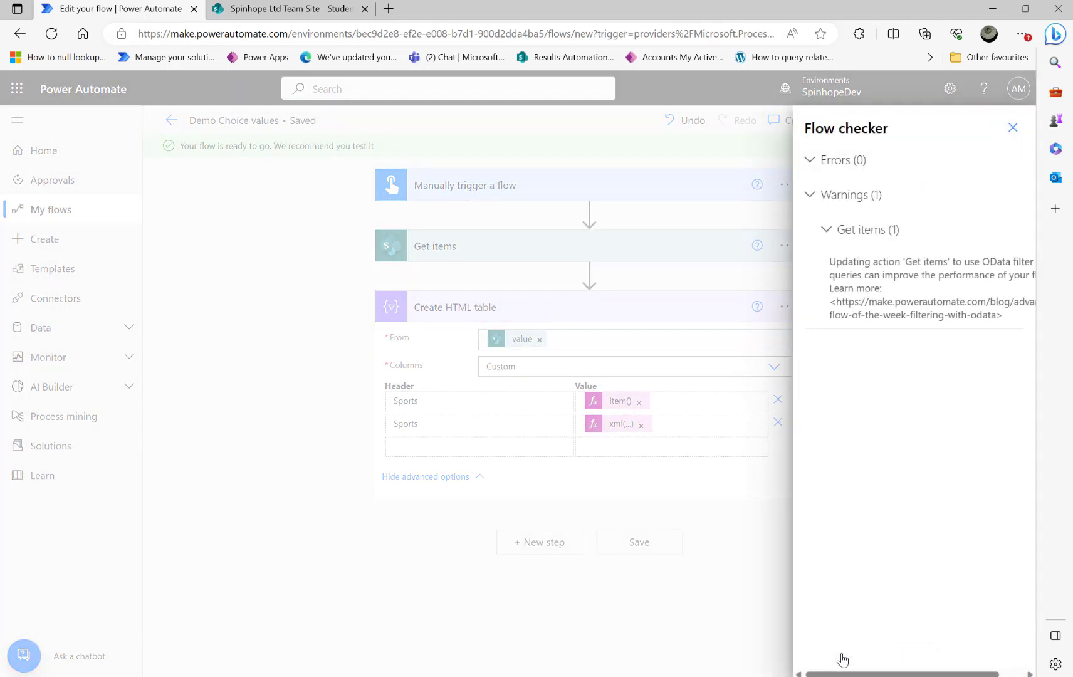
pyautogui.click(1012, 127)
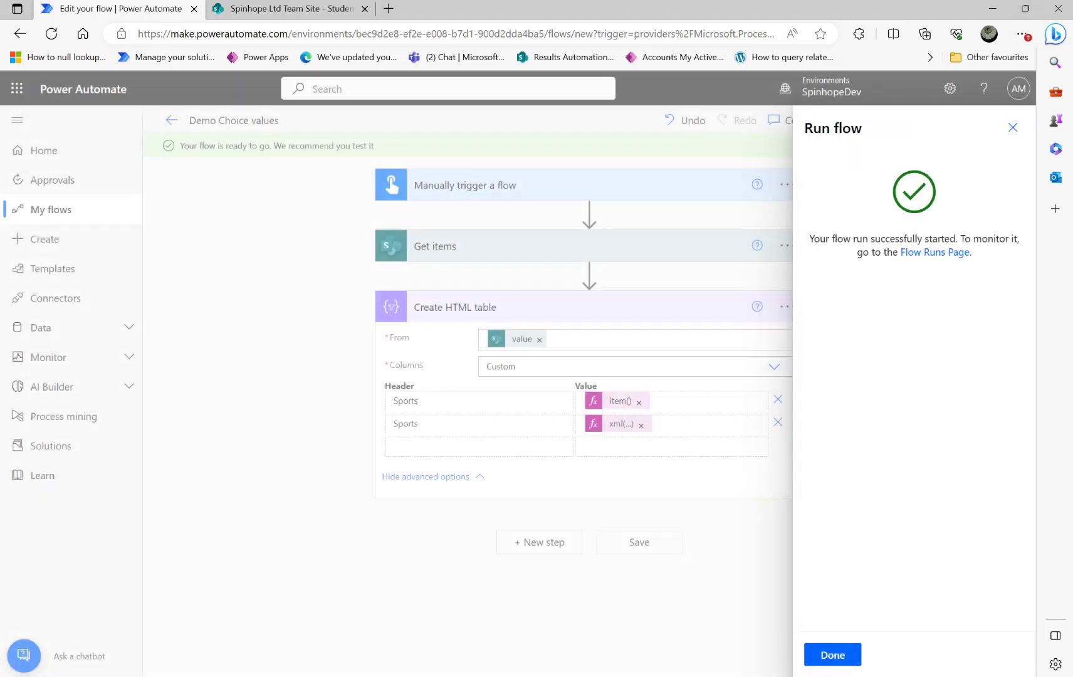
pyautogui.click(829, 655)
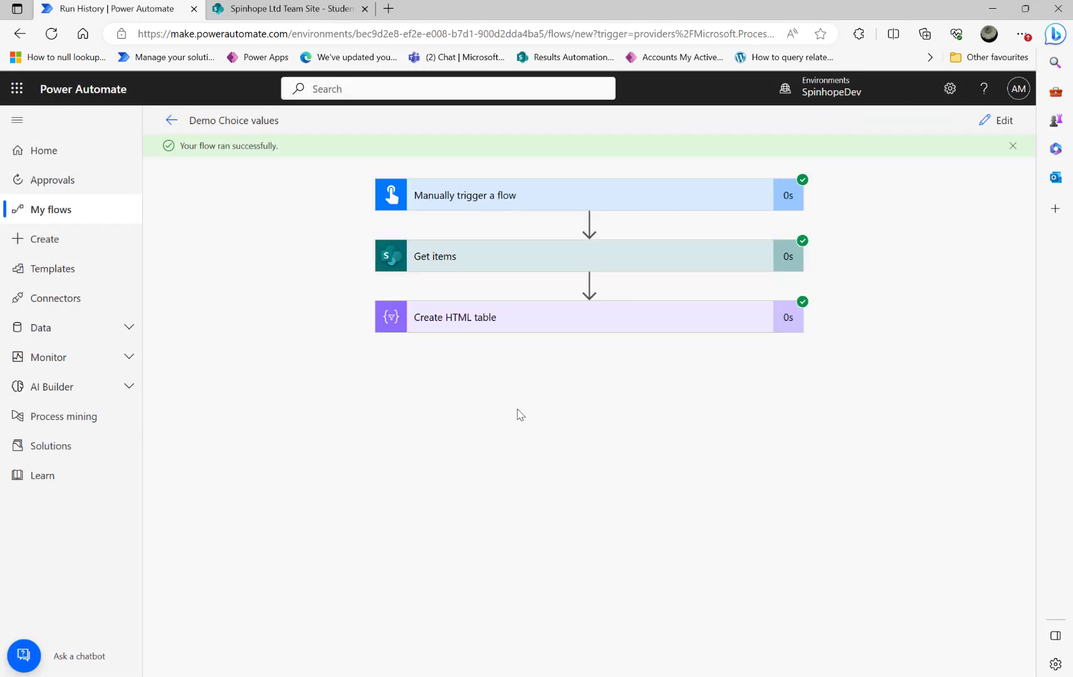
# Expand the Create HTML table output and select the XML holding Rugby, Badminton and Cricket.
pyautogui.click(507, 327)
pyautogui.scroll(-2, 859, 433)
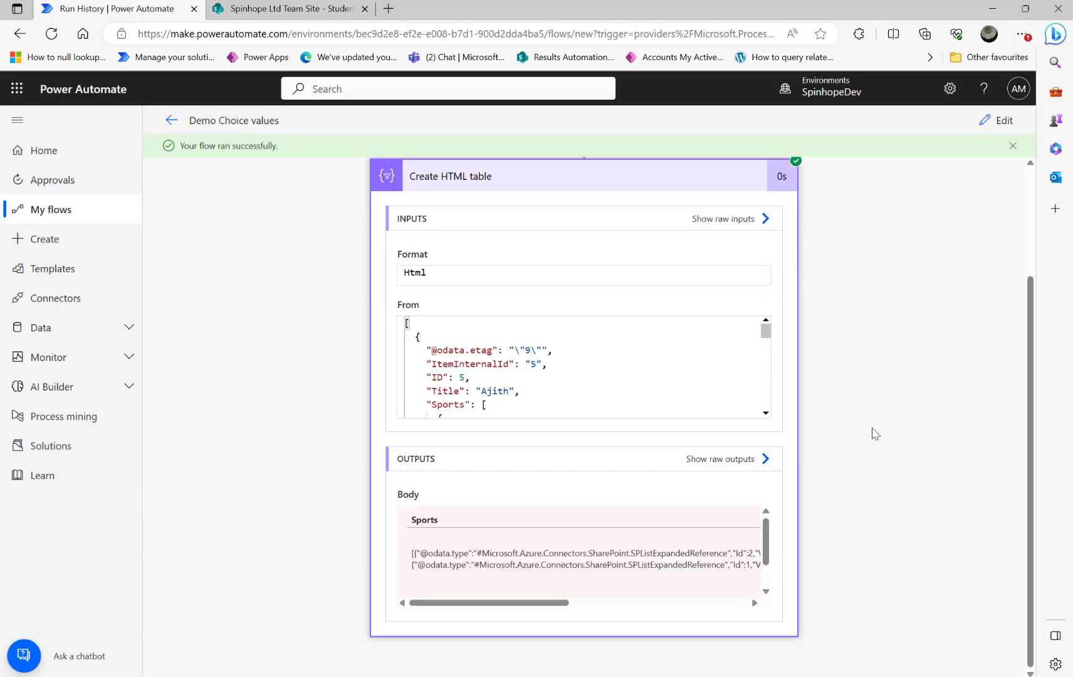
pyautogui.scroll(-2, 763, 546)
pyautogui.moveTo(553, 605); pyautogui.dragTo(701, 605)
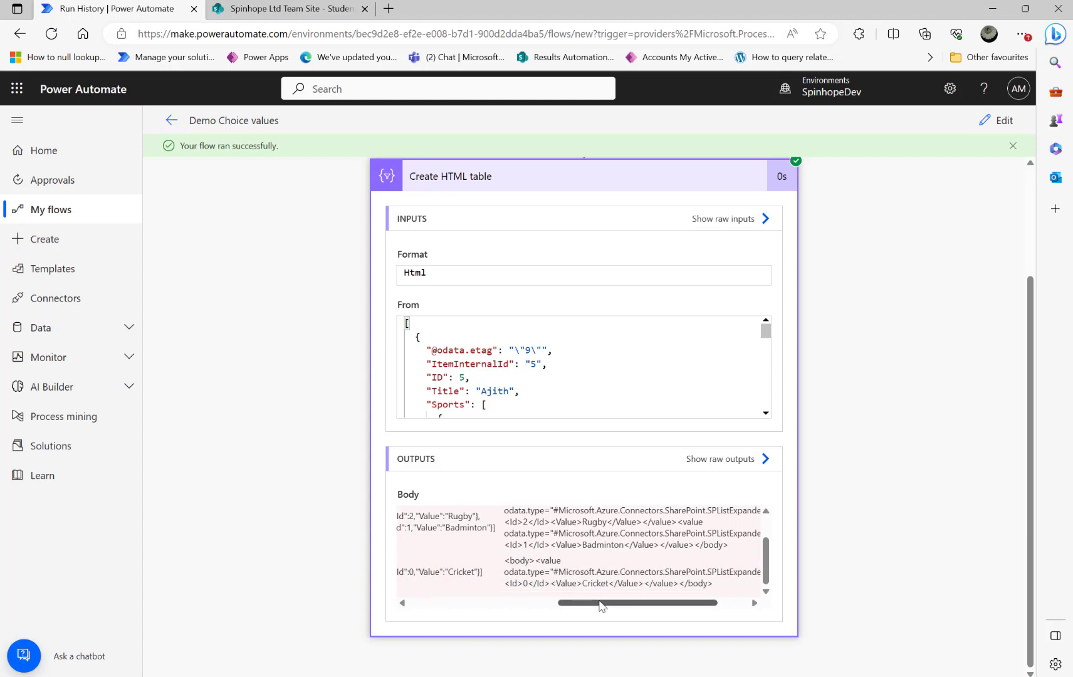
pyautogui.moveTo(600, 606); pyautogui.dragTo(714, 607)
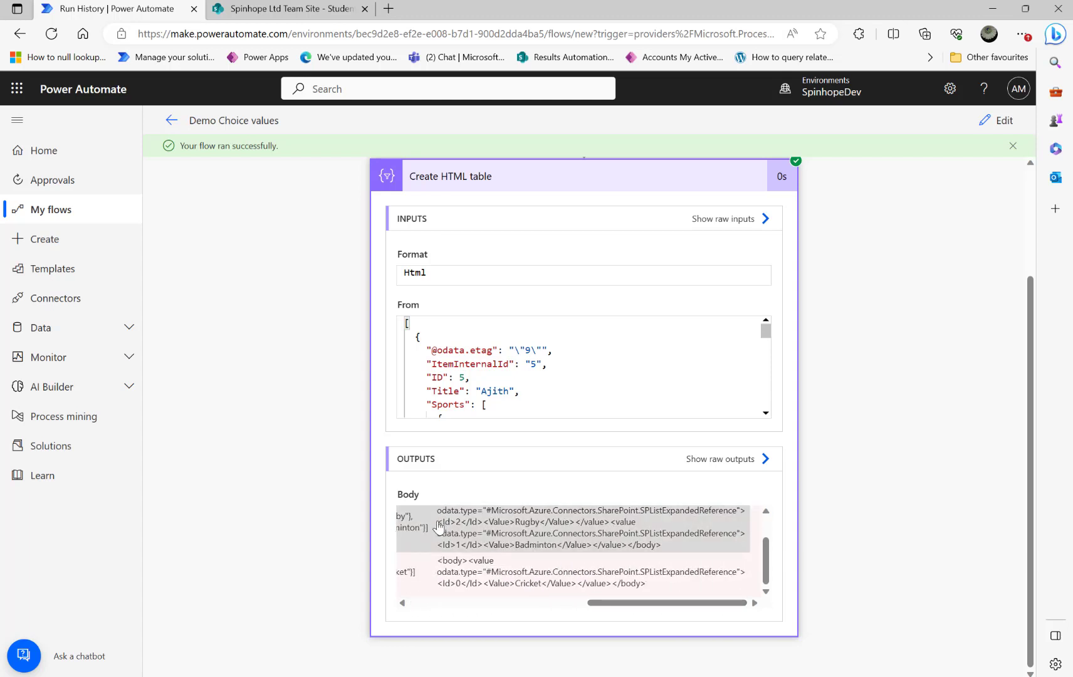
pyautogui.moveTo(437, 523); pyautogui.dragTo(652, 586)
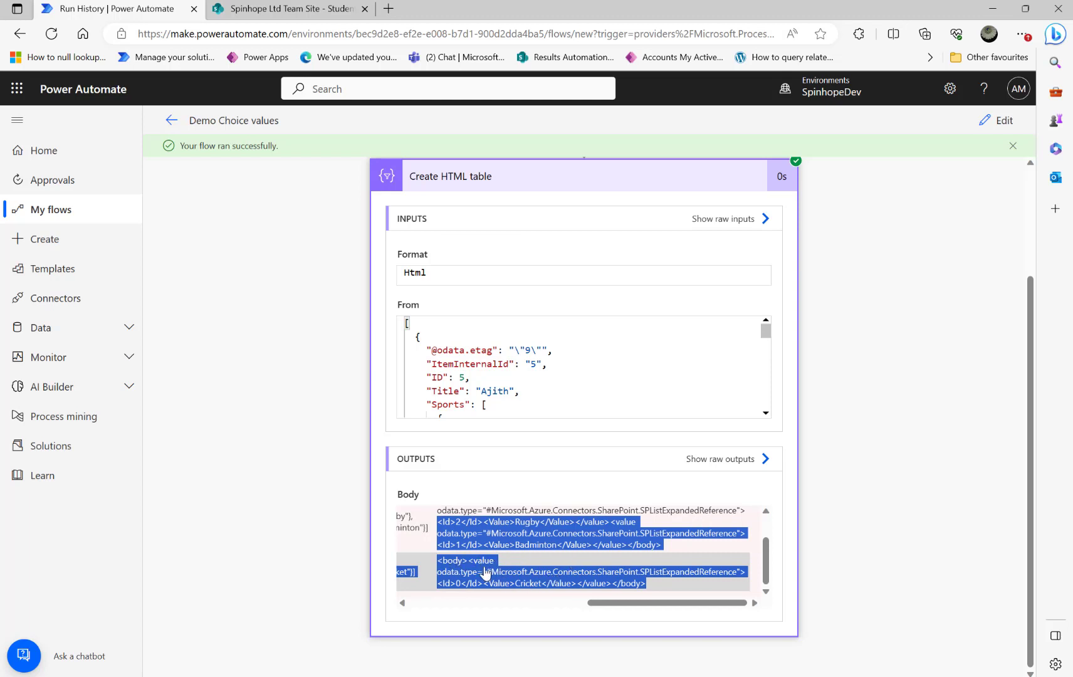
# Put the flow in edit mode, then highlight the "body":{ wrapper and closing braces in Notepad.
pyautogui.click(988, 120)
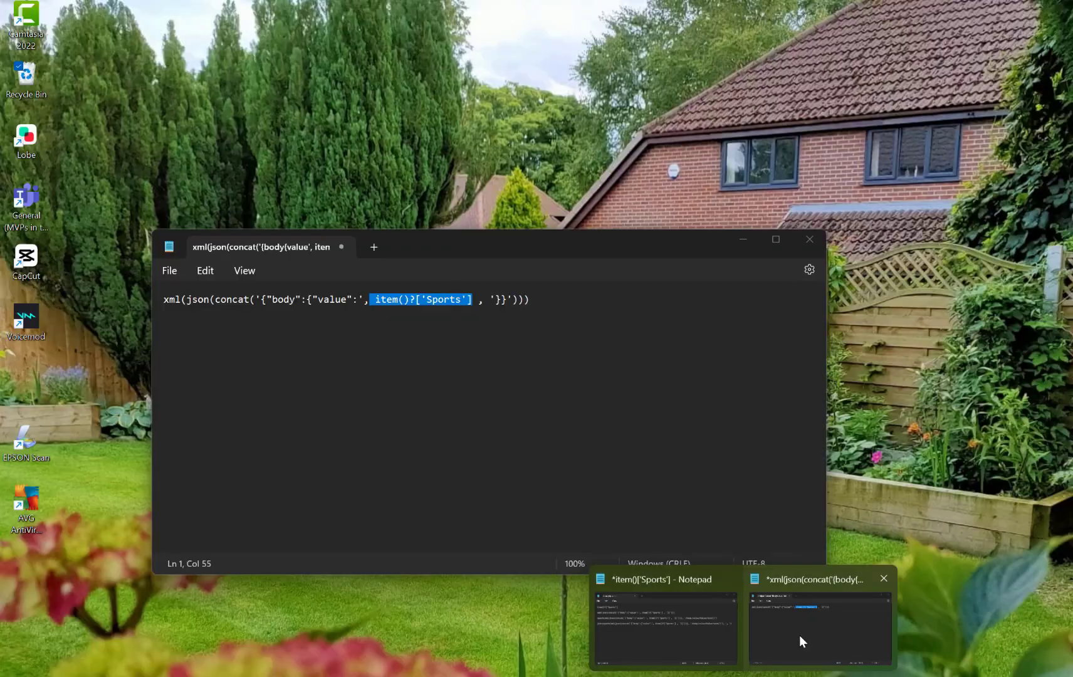
pyautogui.click(799, 634)
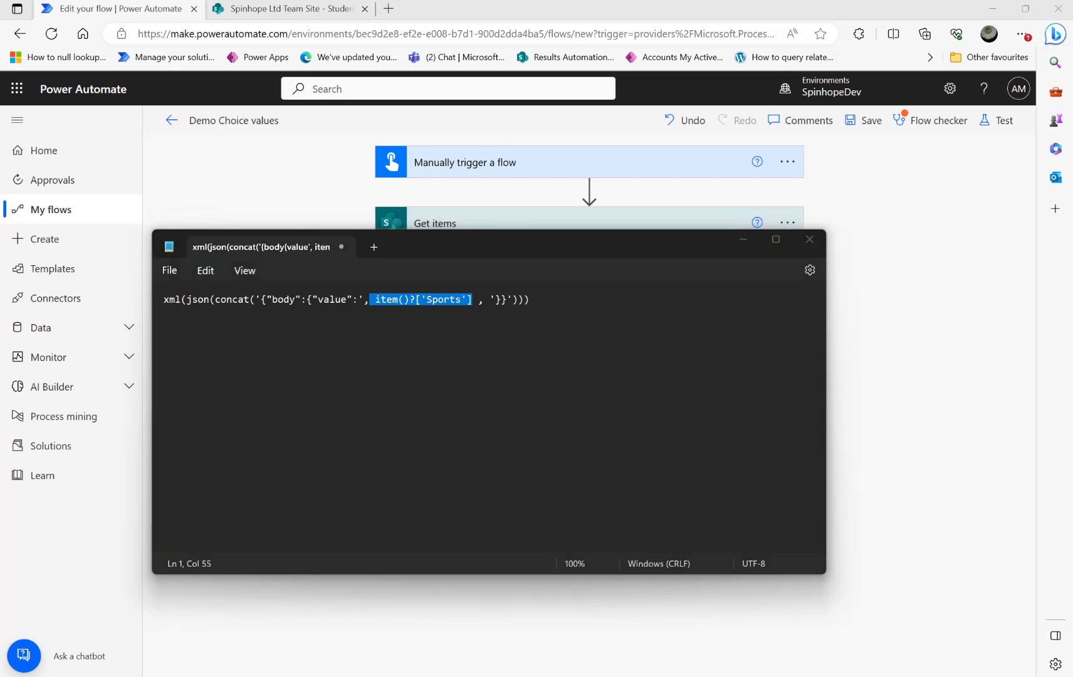
pyautogui.click(263, 301)
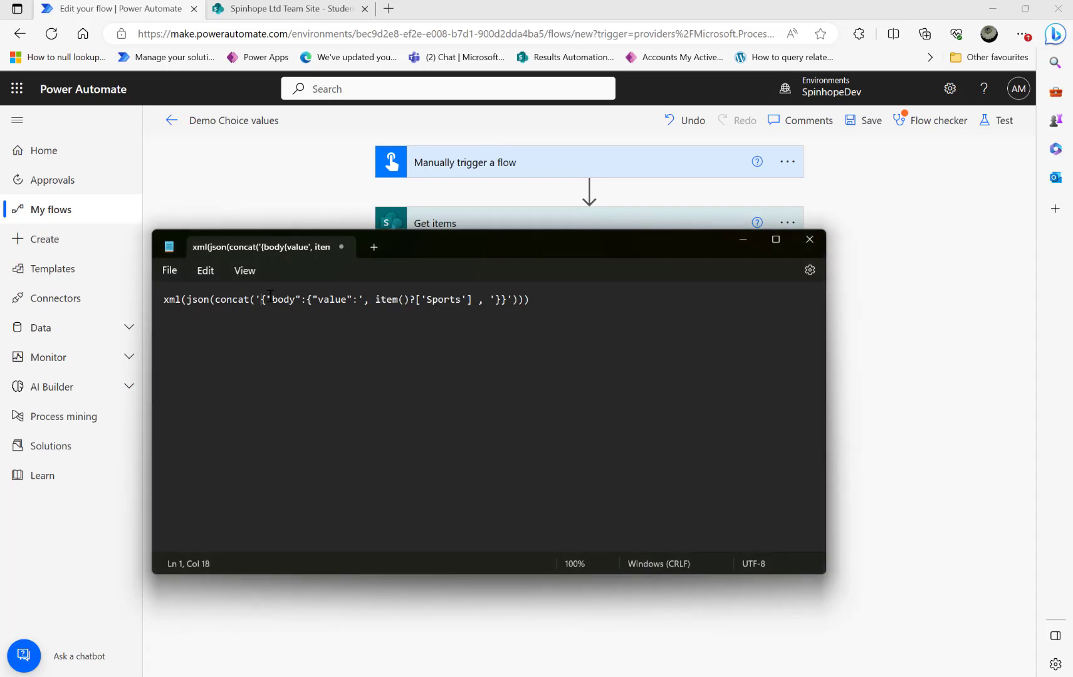
pyautogui.moveTo(267, 299); pyautogui.dragTo(313, 299)
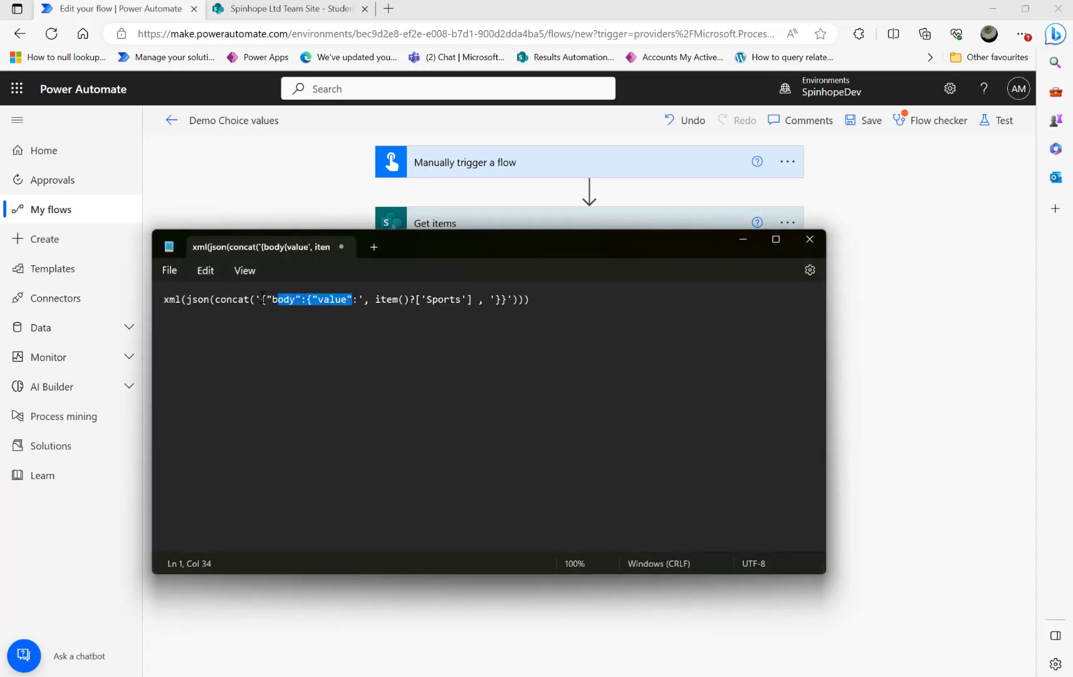
pyautogui.click(264, 300)
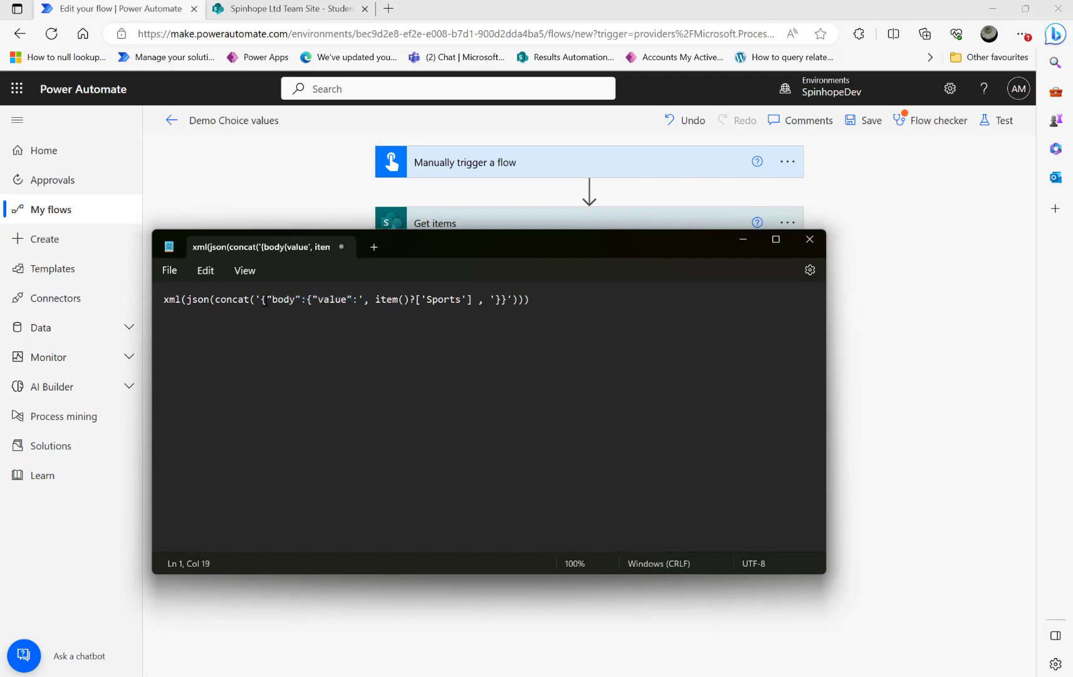
pyautogui.click(505, 299)
# Sketch a sample body/value JSON object below the expression in Notepad.
pyautogui.click(552, 299)
pyautogui.press('Return')
pyautogui.write('{')
pyautogui.press('Return')
pyautogui.write('}')
pyautogui.write('"')
pyautogui.write('bod')
pyautogui.write('y": {')
pyautogui.write('value:')
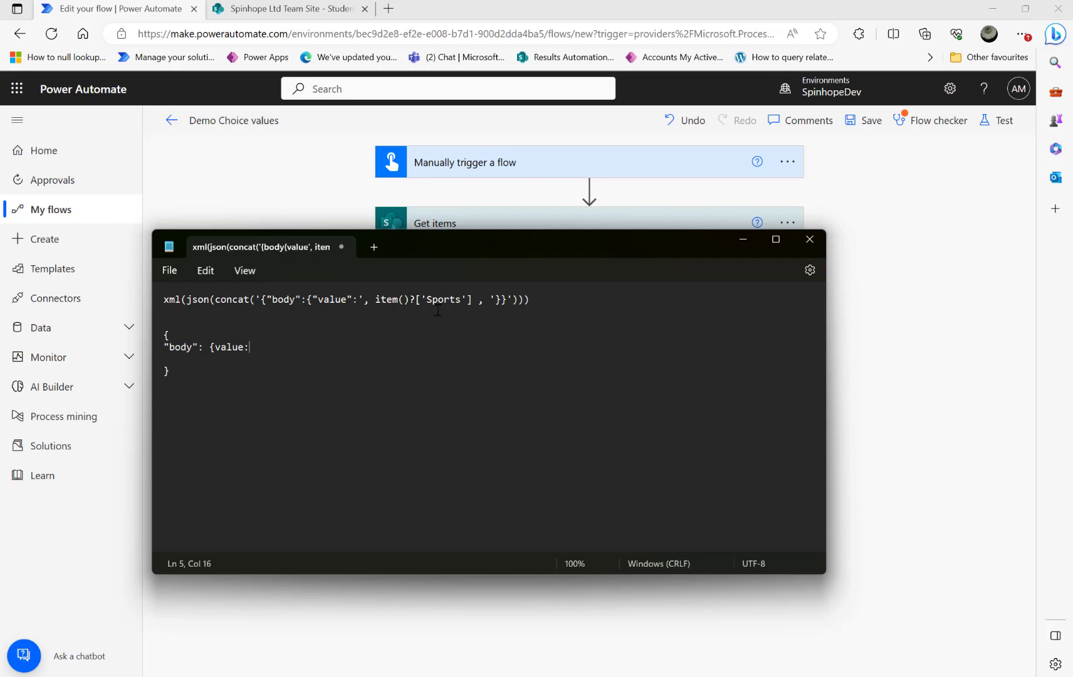
# Delete the JSON sketch after highlighting the Sports reference and xml function, then return to the flow editor.
pyautogui.moveTo(376, 300); pyautogui.dragTo(461, 299)
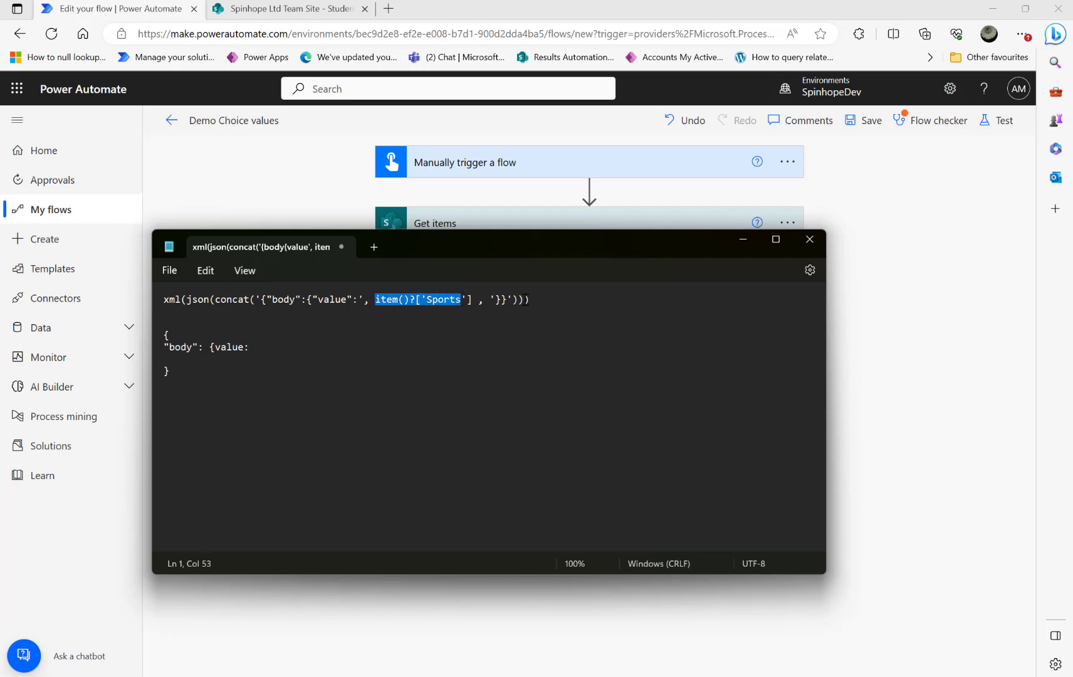
pyautogui.moveTo(237, 377); pyautogui.dragTo(113, 321)
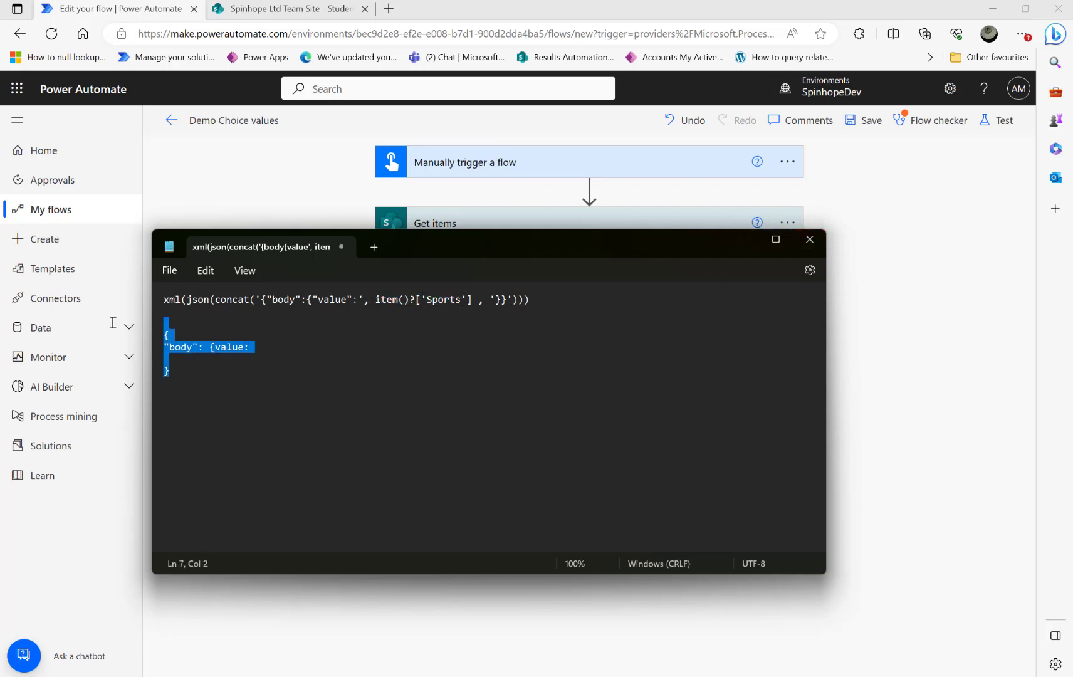
pyautogui.press('Delete')
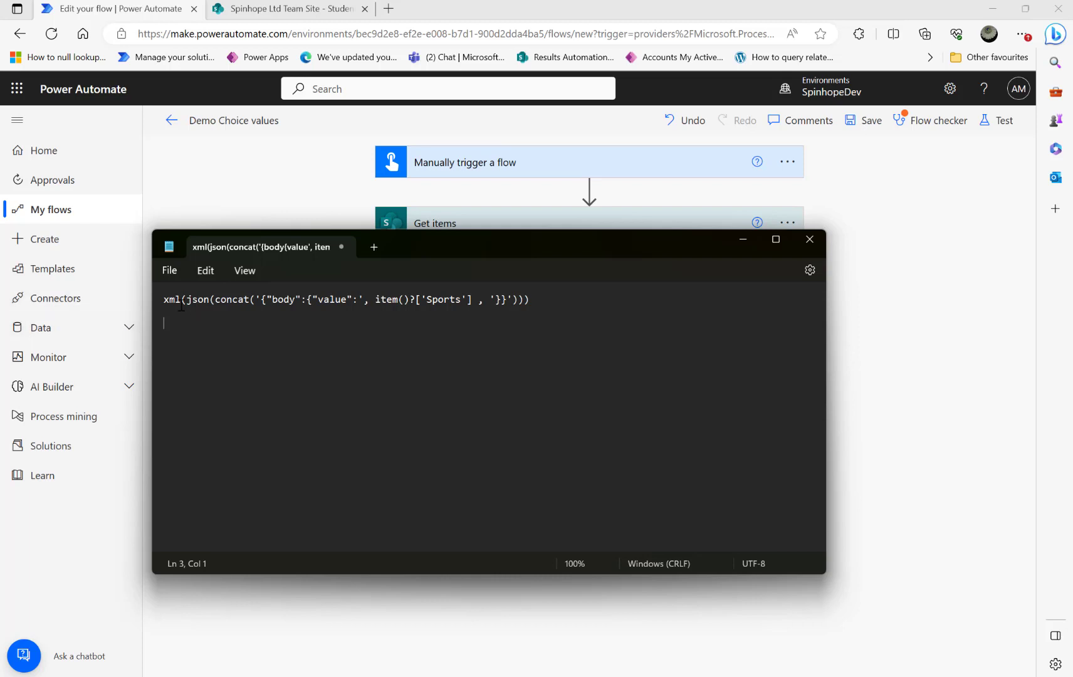
pyautogui.doubleClick(175, 300)
pyautogui.click(862, 312)
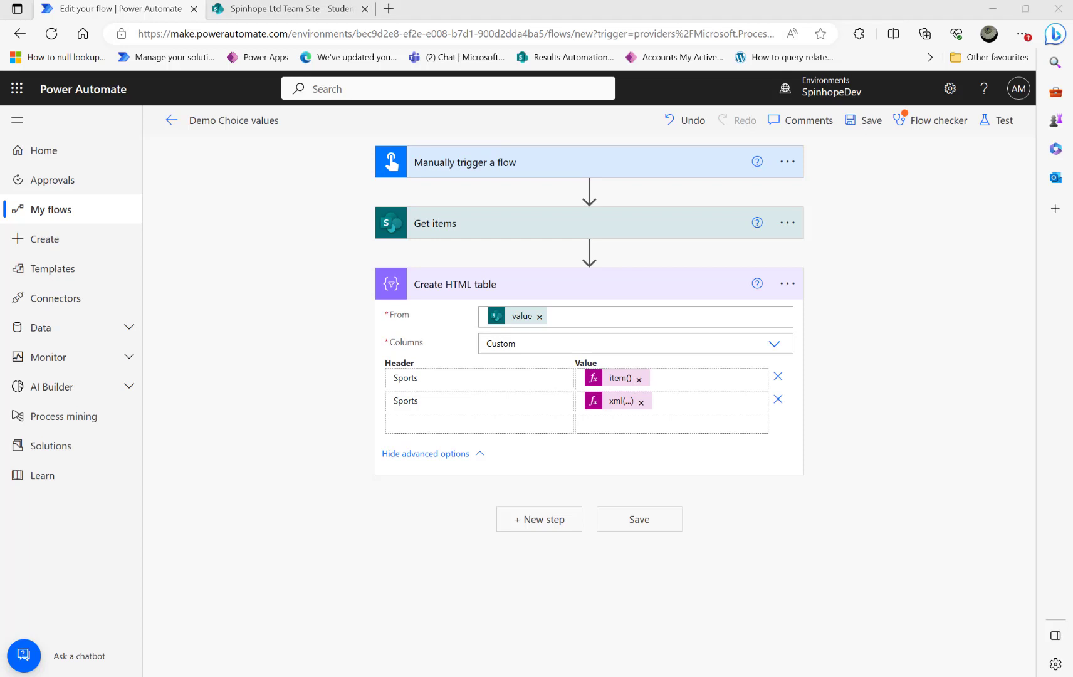
# Add a 'Sports' header in the third row valued by the pasted xpath(..., '/body/value/Value/text()') expression.
pyautogui.click(441, 424)
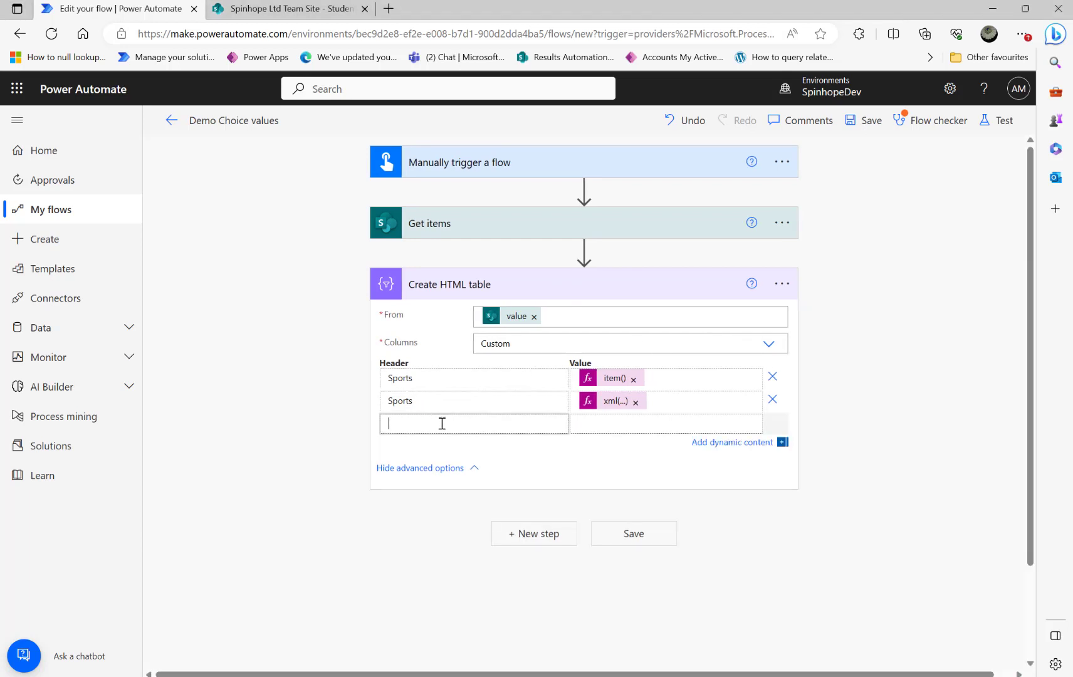
pyautogui.write('Spor')
pyautogui.press('BackSpace')
pyautogui.press('BackSpace')
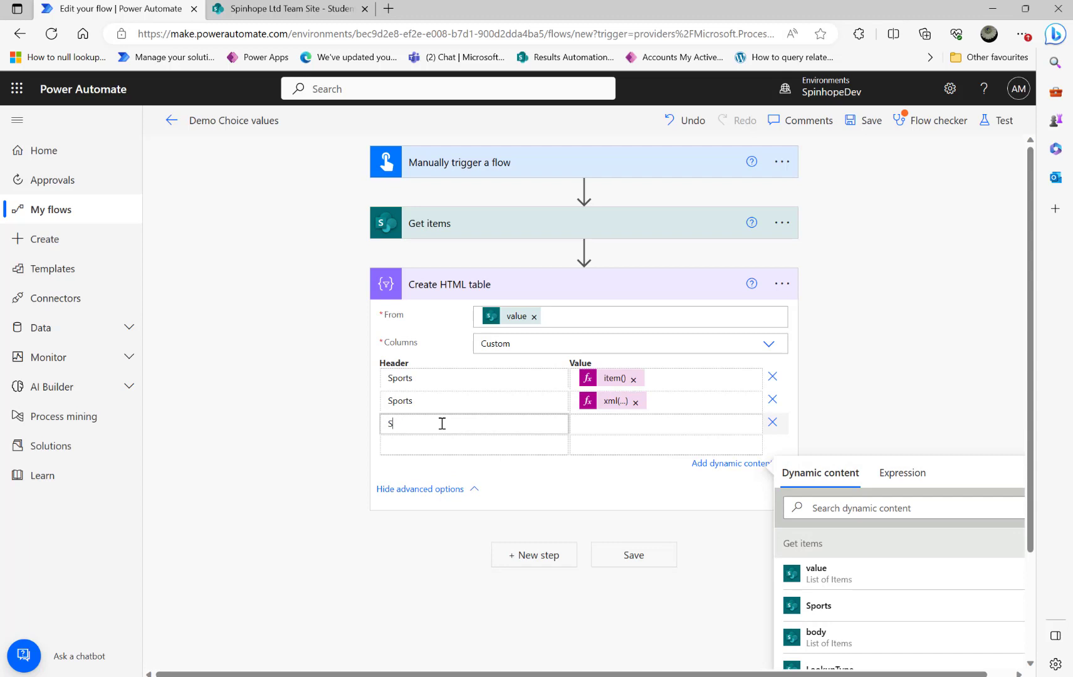
pyautogui.write('orts')
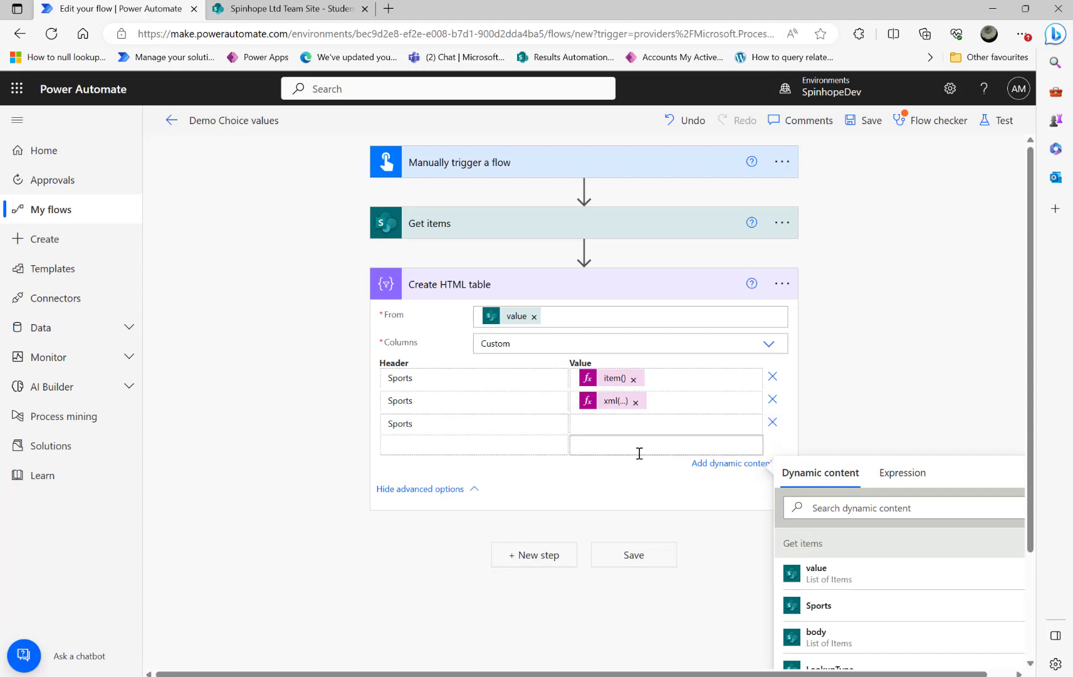
pyautogui.click(630, 425)
pyautogui.click(908, 467)
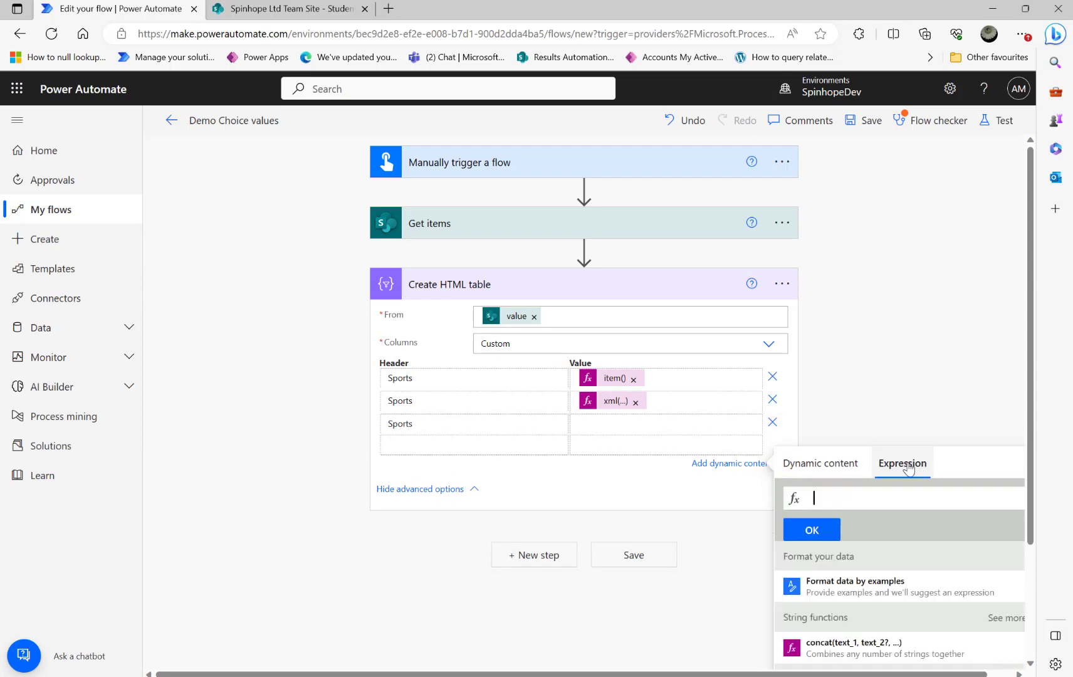
pyautogui.hotkey('ctrl', 'v')
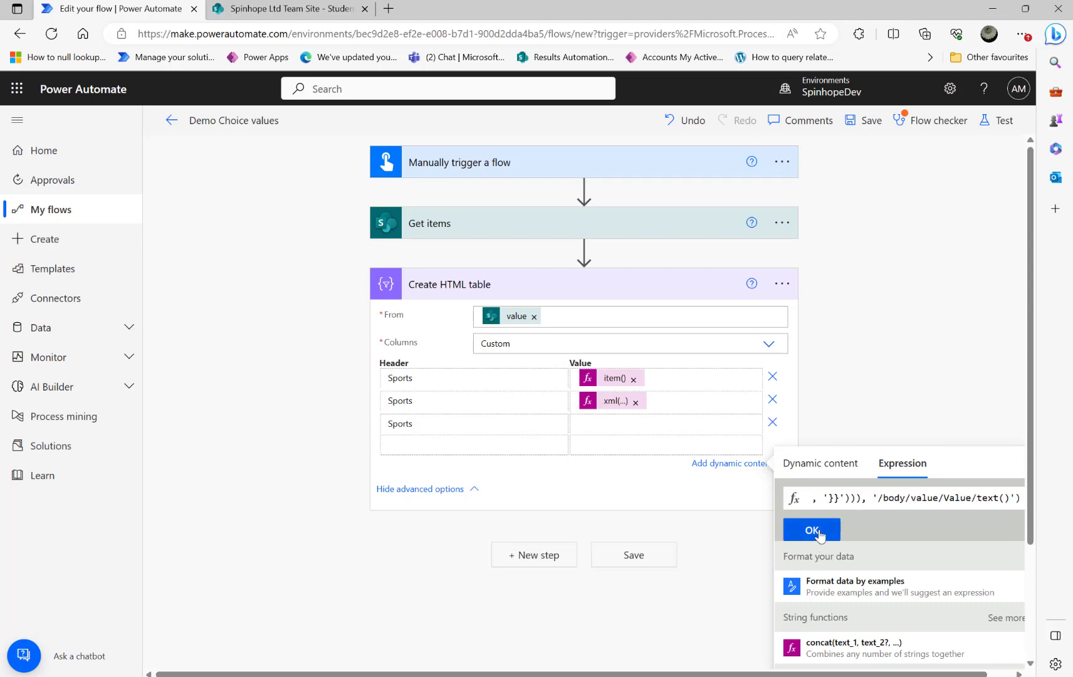
pyautogui.click(812, 530)
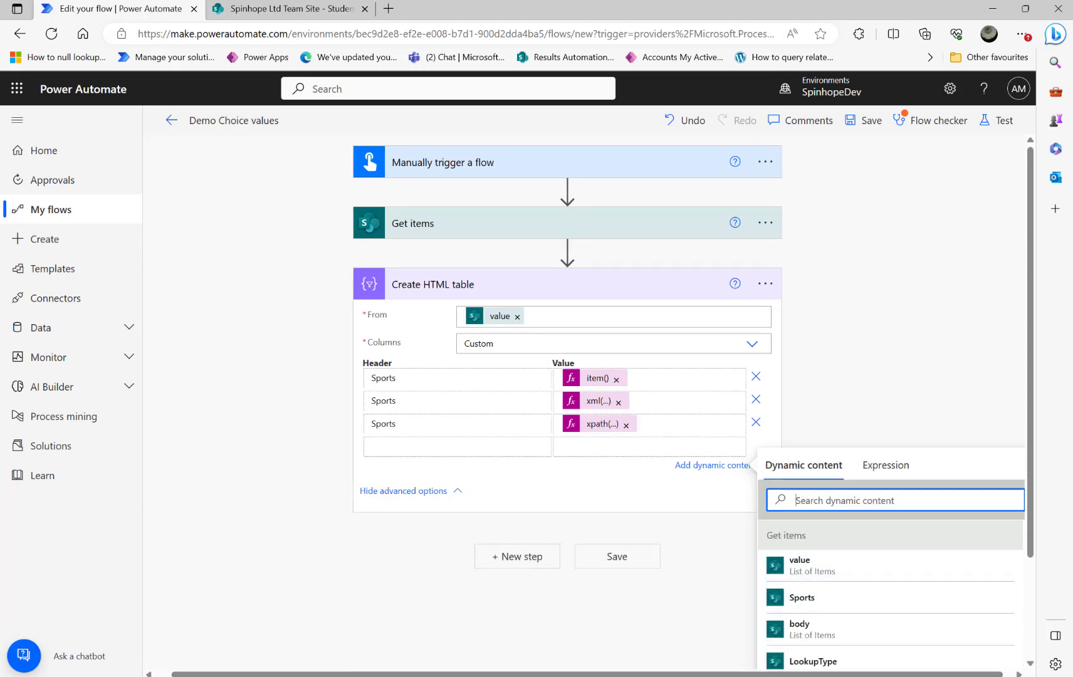
# Paste the xpath expression into Notepad on a new line below the existing xml expression.
pyautogui.click(745, 620)
pyautogui.hotkey('ctrl', 'a')
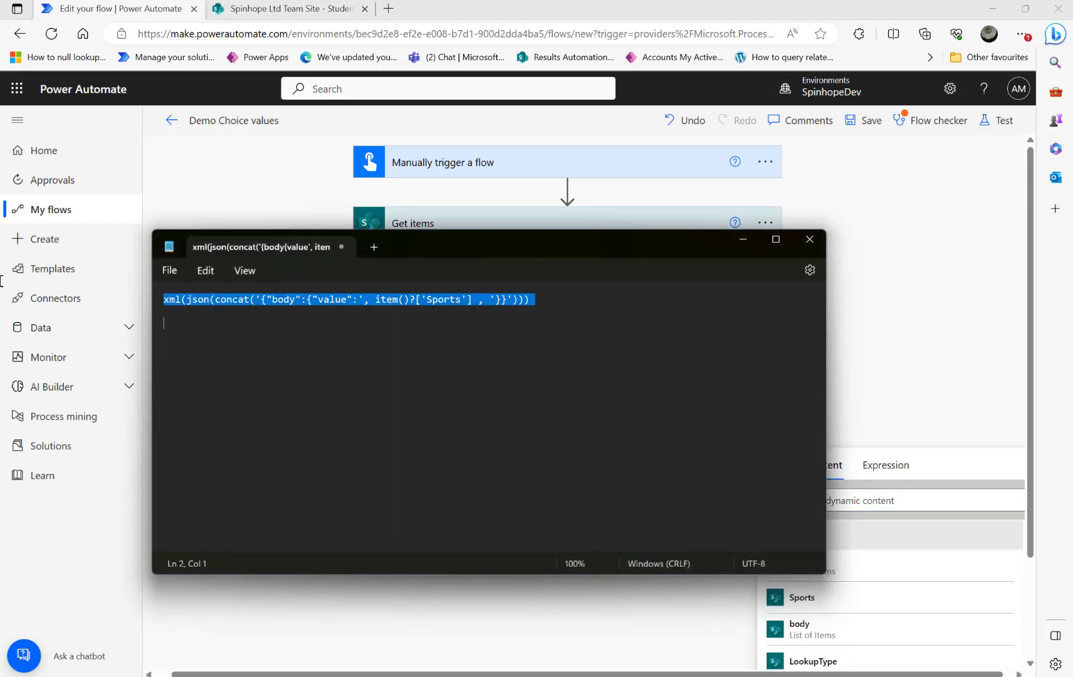
pyautogui.press('Right')
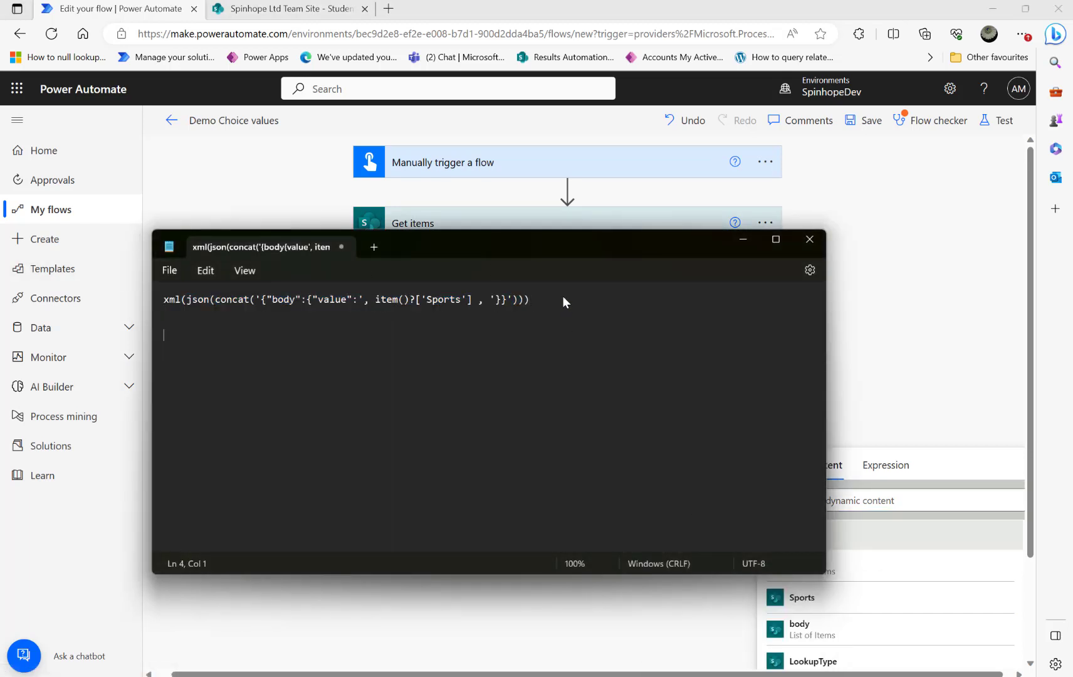
pyautogui.press('Return')
pyautogui.write('xpath(xml(json(concat(\'{"body":{"value":\', item()?[\'Sports\'] , \'}}\'))), \'/body/value/Value/text()\')')
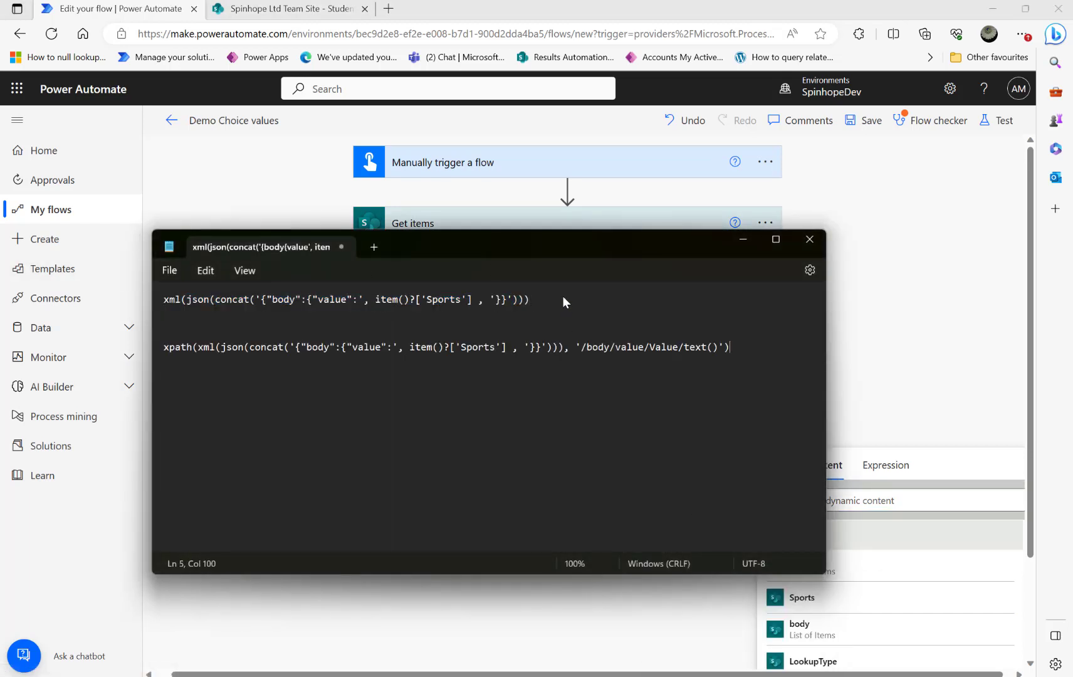
# Highlight the xpath function, its '/body/value/Value/text()' path, and the value key and Sports reference.
pyautogui.doubleClick(176, 353)
pyautogui.moveTo(580, 344); pyautogui.dragTo(655, 346)
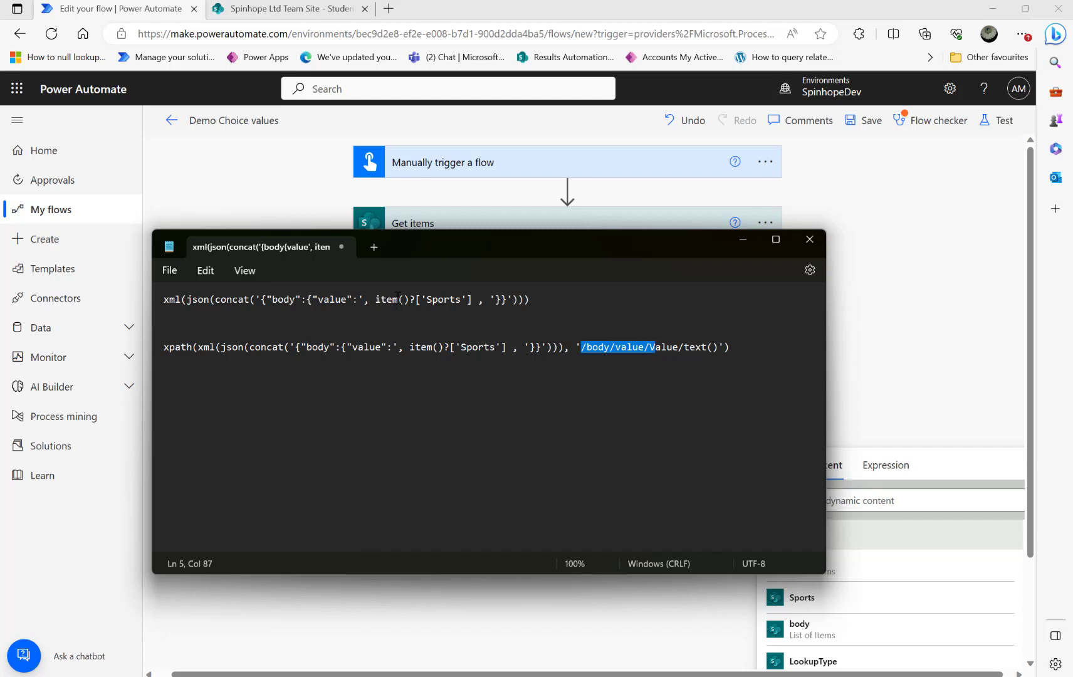
pyautogui.moveTo(267, 299); pyautogui.dragTo(342, 300)
pyautogui.doubleClick(332, 299)
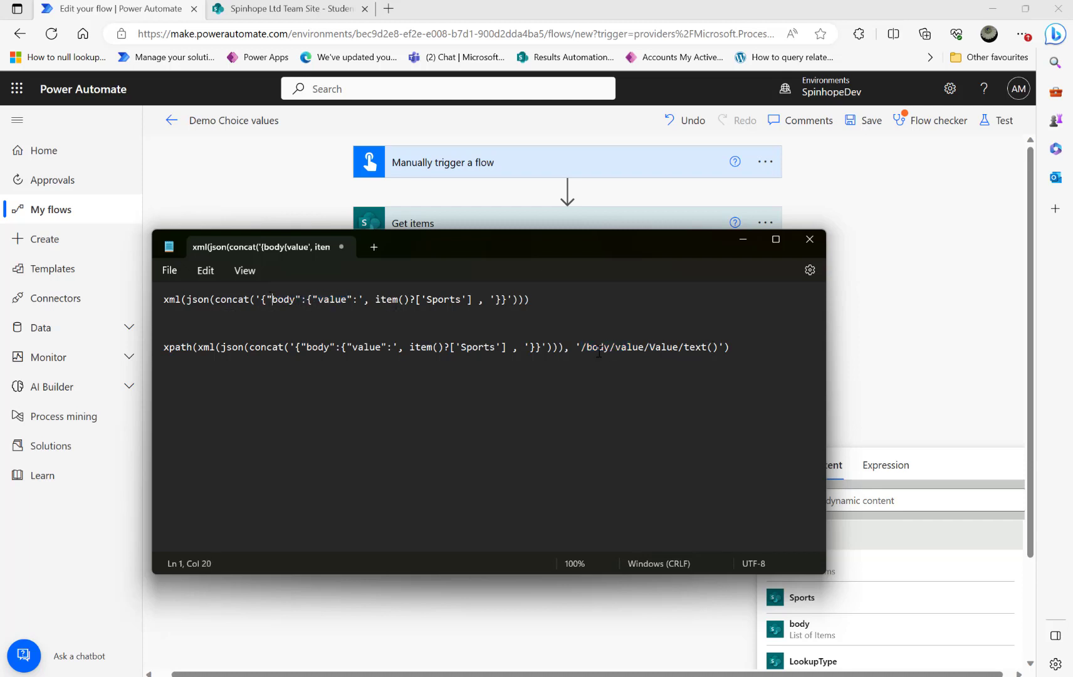
pyautogui.moveTo(577, 346); pyautogui.dragTo(718, 346)
pyautogui.click(372, 300)
pyautogui.moveTo(379, 301); pyautogui.dragTo(481, 300)
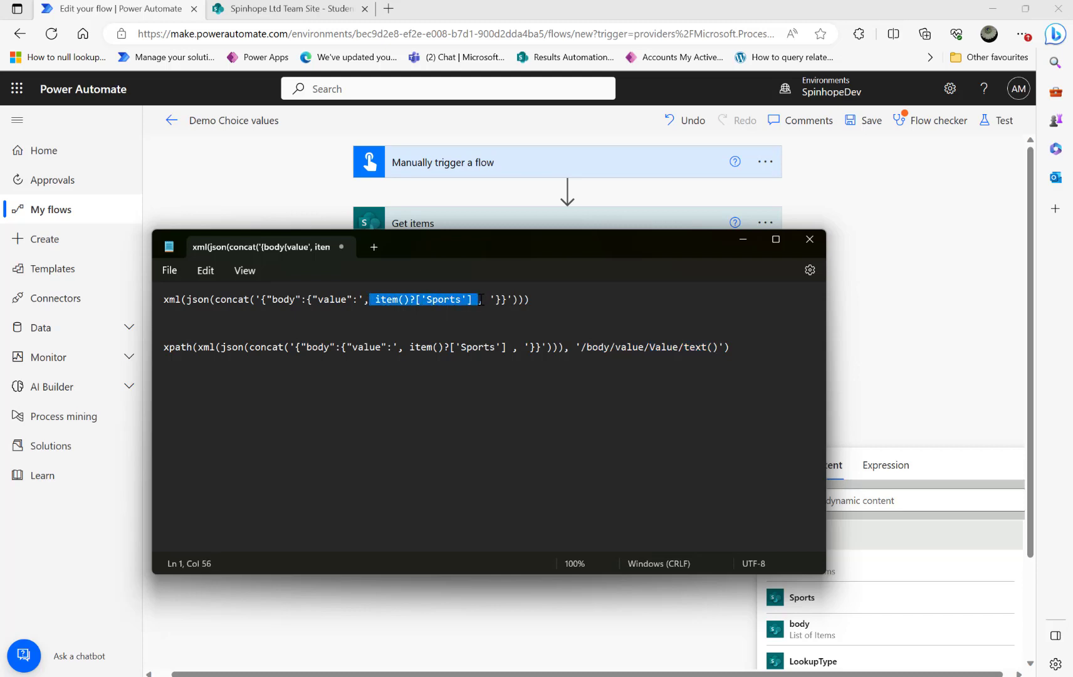
# Save the Demo Choice values flow and run a manual test of it.
pyautogui.click(875, 268)
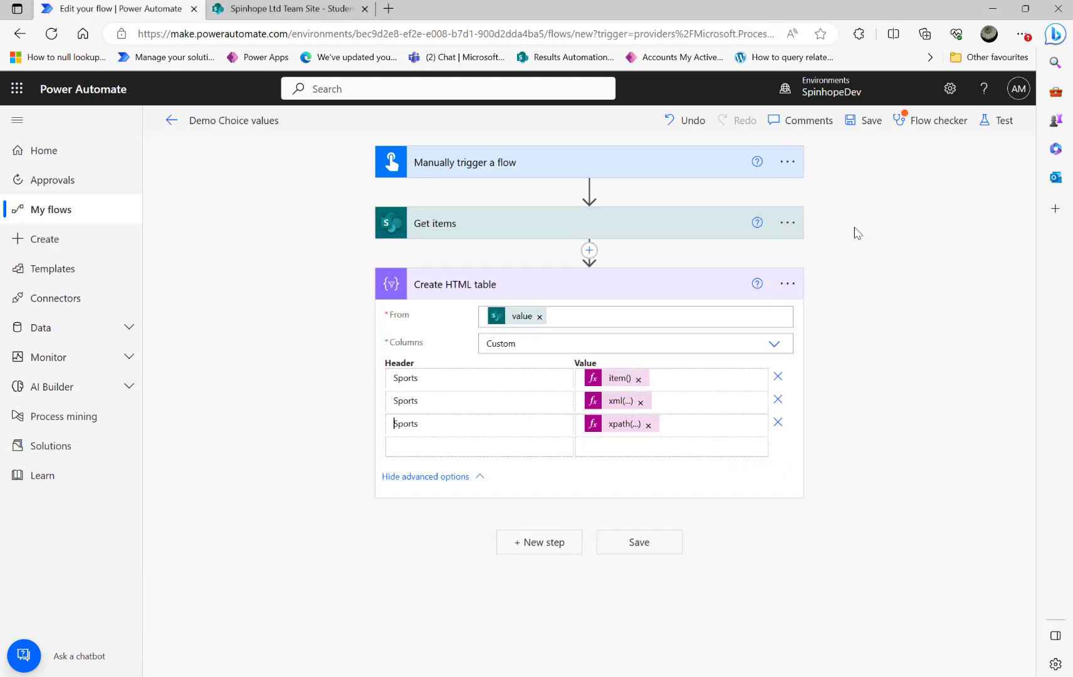
pyautogui.click(1006, 122)
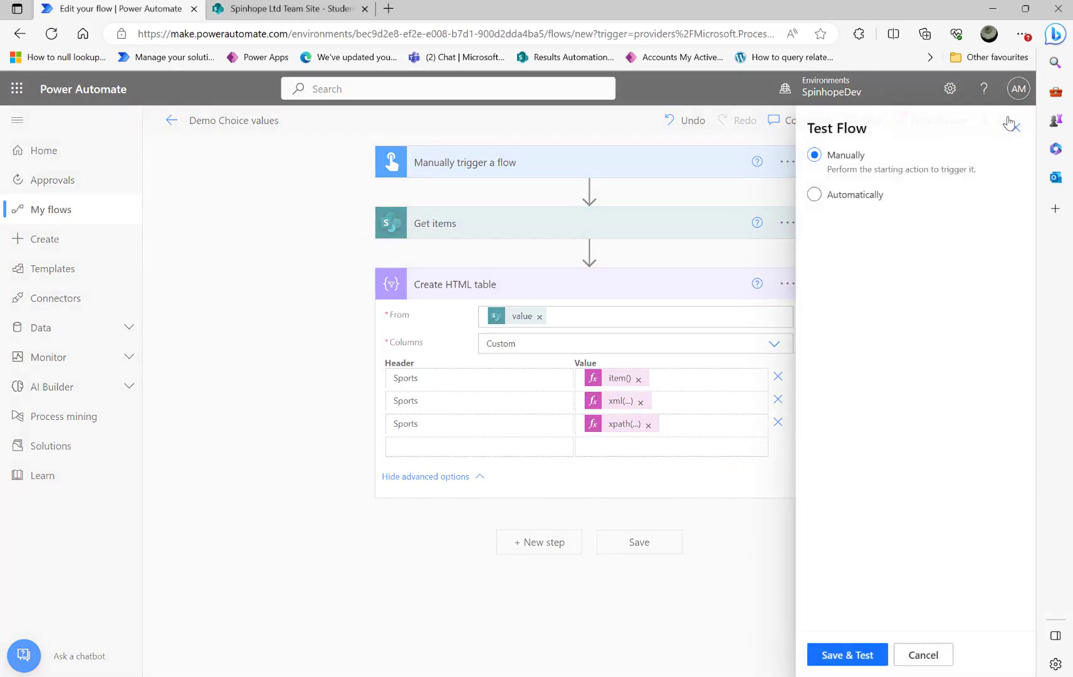
pyautogui.click(848, 655)
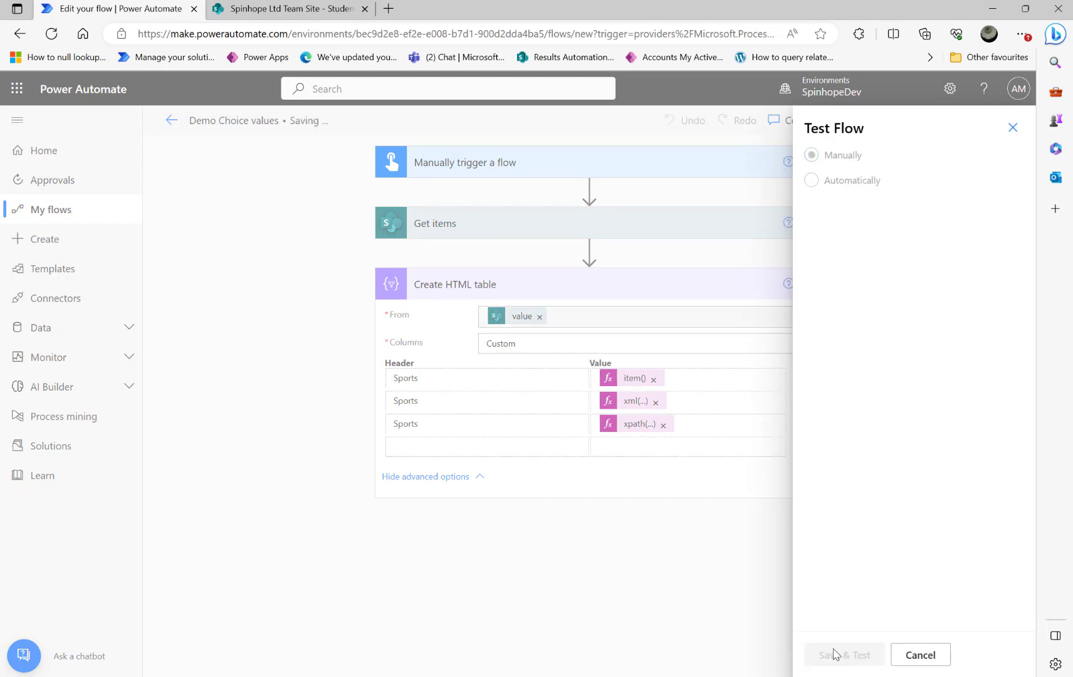
pyautogui.click(845, 655)
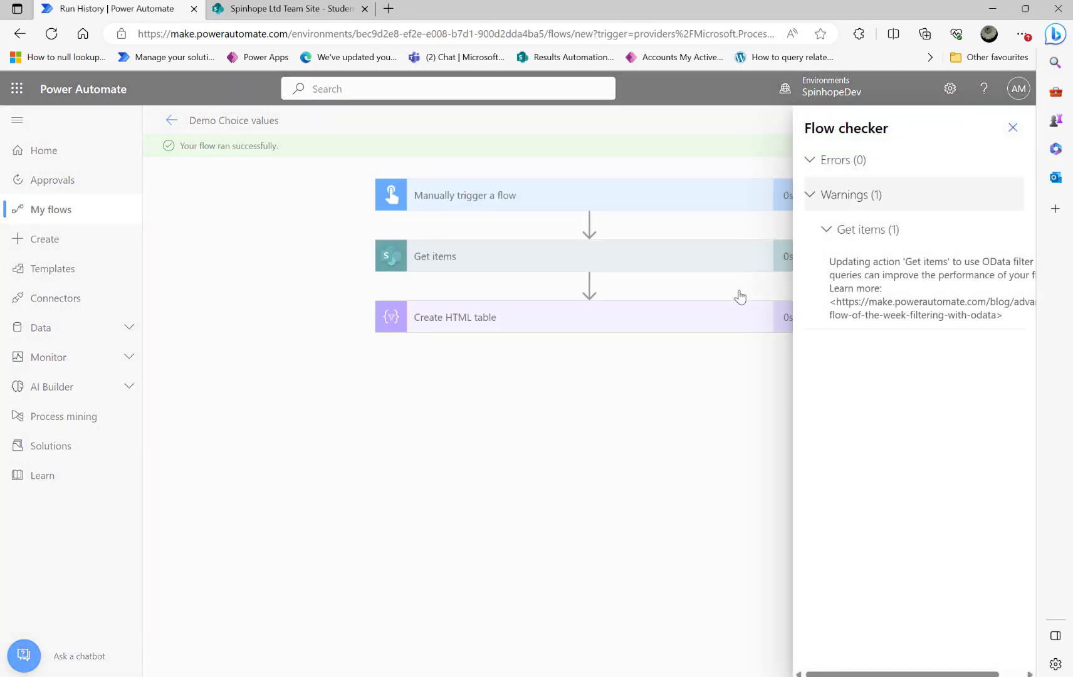
# Close the flow checker and expand the Create HTML table run details down to its Body output.
pyautogui.click(1012, 128)
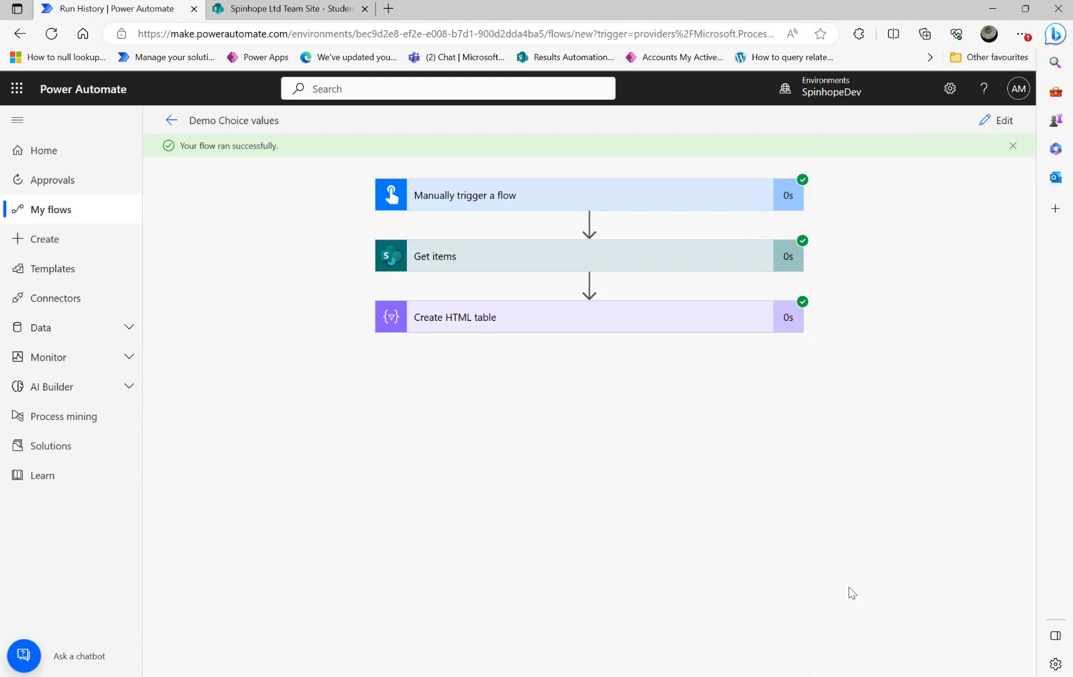
pyautogui.click(535, 315)
pyautogui.scroll(-3, 659, 479)
pyautogui.scroll(-2, 833, 497)
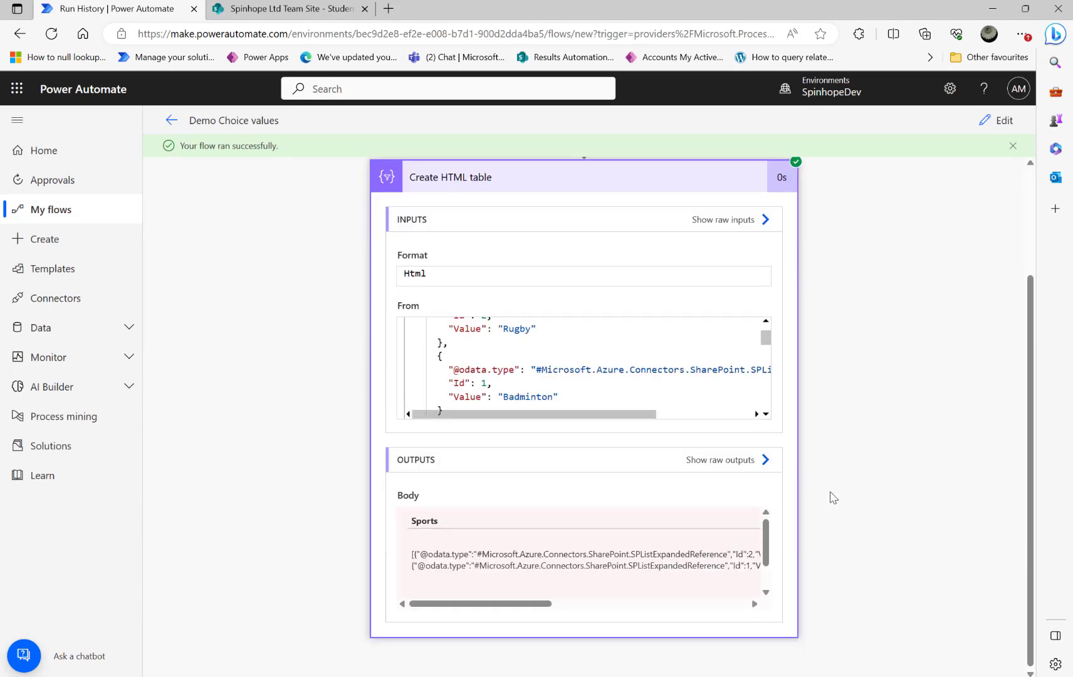
pyautogui.scroll(-2, 573, 583)
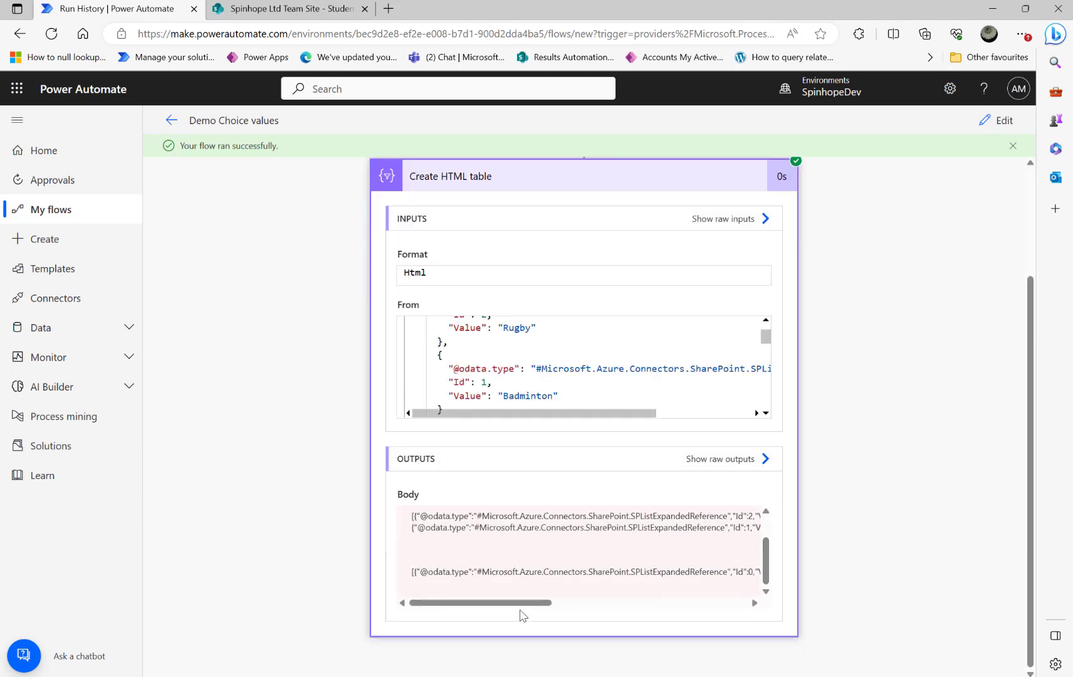
# Highlight the Sports outputs in the Body table, comparing raw JSON with the XML listing Rugby, Badminton.
pyautogui.moveTo(527, 604); pyautogui.dragTo(680, 599)
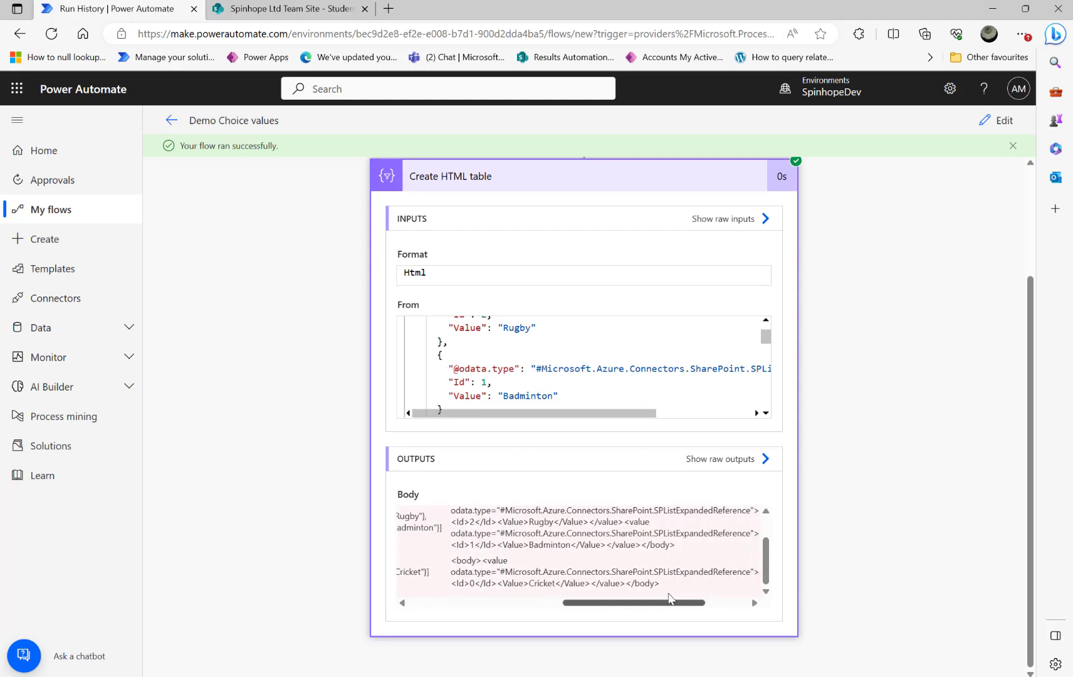
pyautogui.moveTo(659, 598)
pyautogui.mouseDown()
pyautogui.moveTo(512, 598)
pyautogui.moveTo(656, 603)
pyautogui.mouseUp()
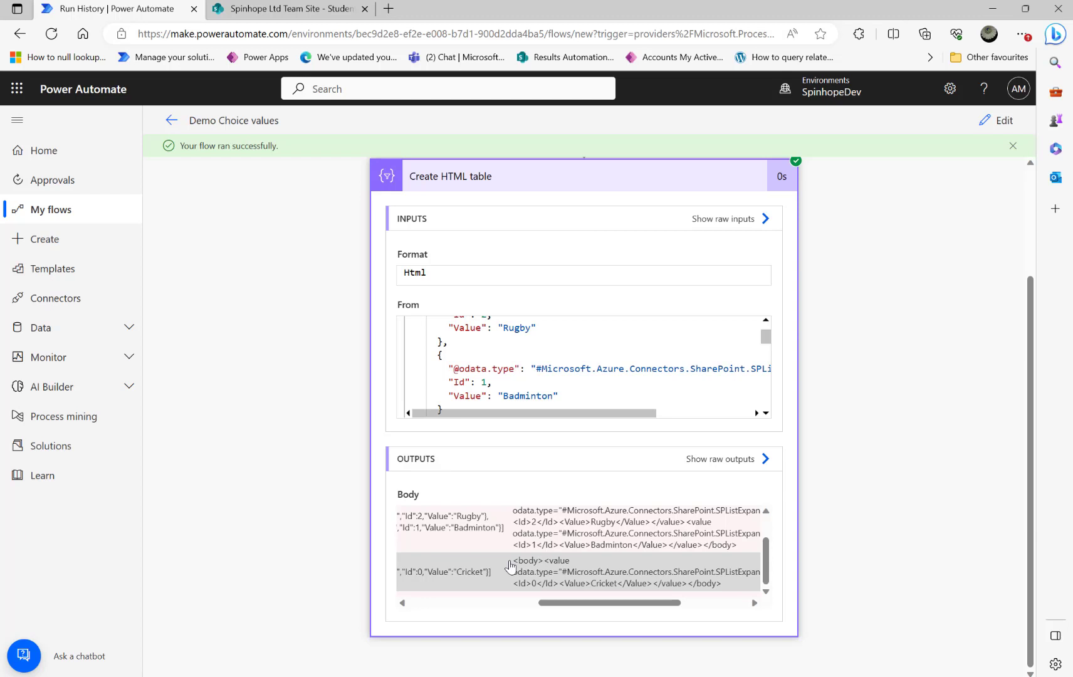
pyautogui.moveTo(511, 566); pyautogui.dragTo(764, 577)
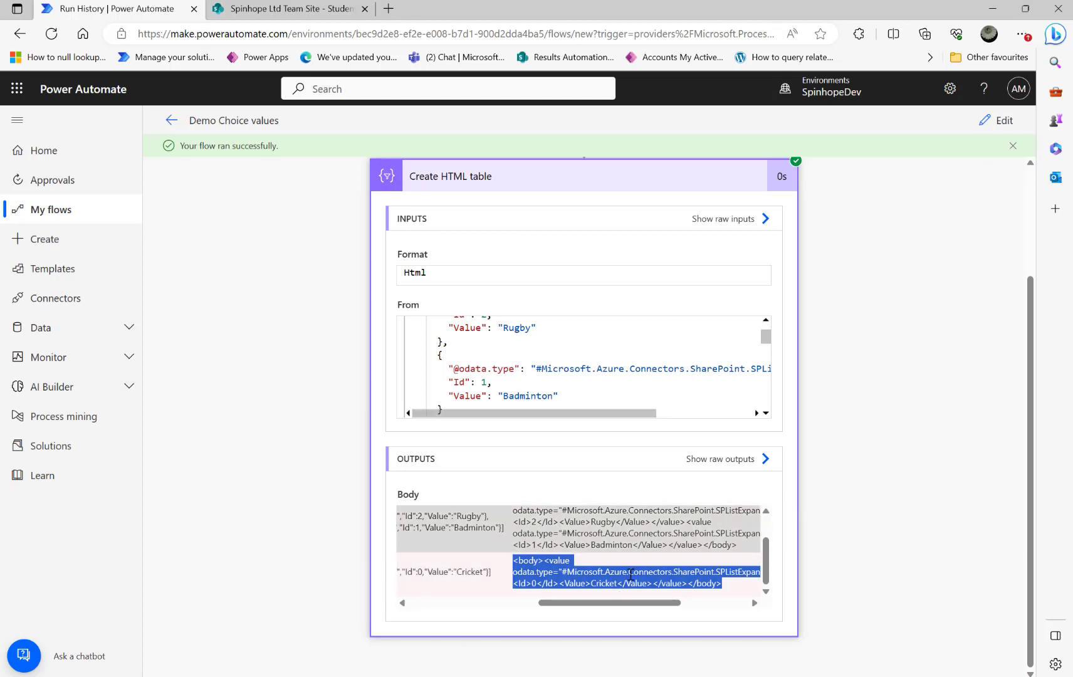
pyautogui.scroll(2, 767, 568)
pyautogui.moveTo(583, 602); pyautogui.dragTo(437, 596)
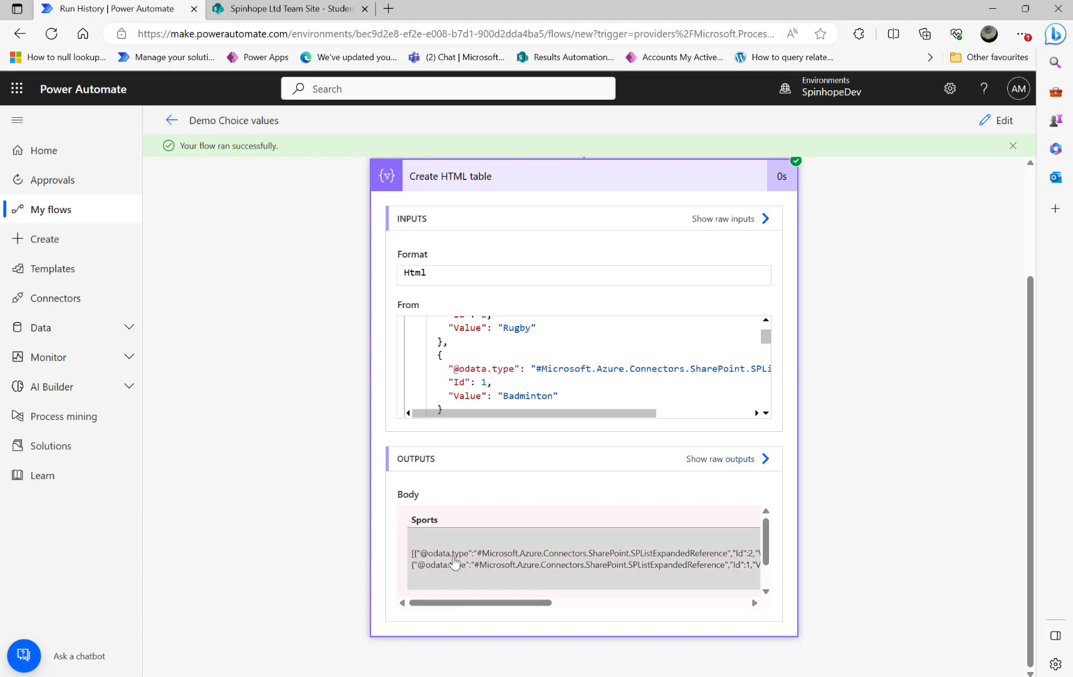
pyautogui.moveTo(412, 558); pyautogui.dragTo(613, 572)
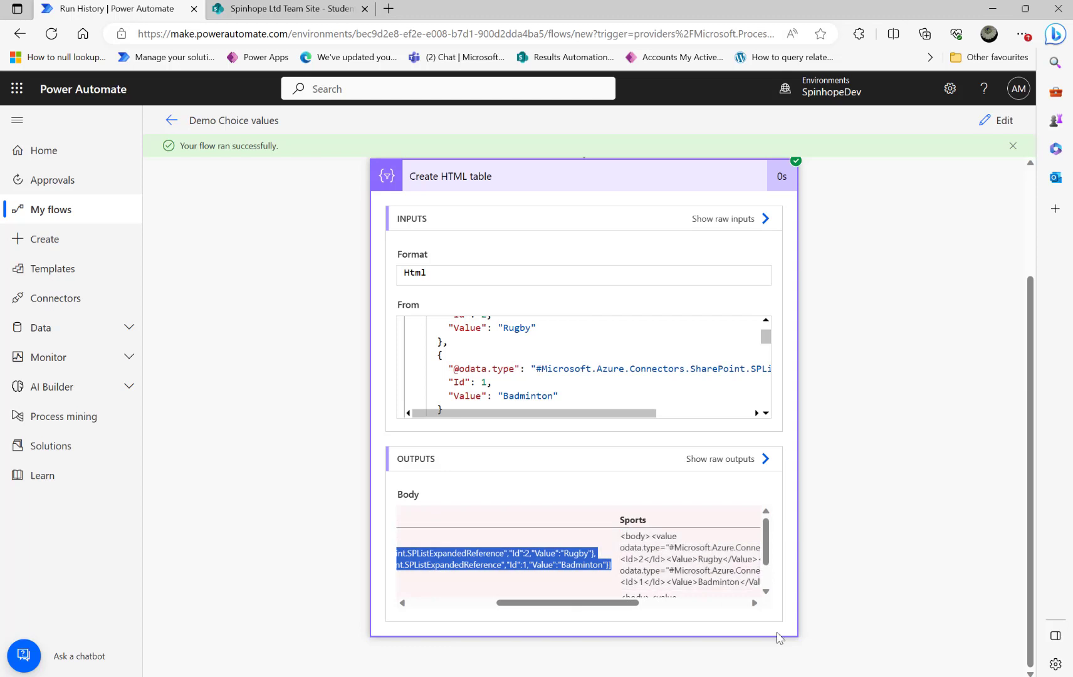
# Paste the copied Sports JSON array of Rugby and Badminton below the xpath expression in Notepad.
pyautogui.click(771, 656)
pyautogui.click(738, 346)
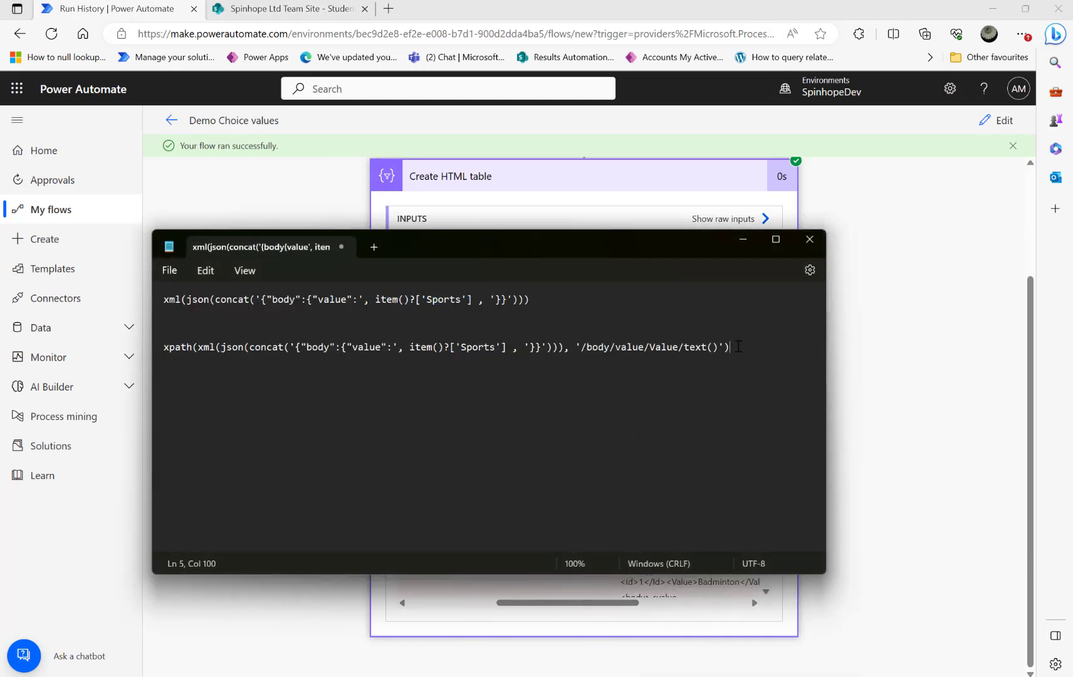
pyautogui.press('Return')
pyautogui.press('Return')
pyautogui.press('Return')
pyautogui.write('[{"@odata.type":"#Microsoft.Azure.Connectors.SharePoint.SPListExpandedReference","Id":2,"Value":"Rugby"},{"@odata.type":"#Microsoft.Azure.Connectors.SharePoint.SPListExpandedReference","Id":1,"Value":"Badminton"}]')
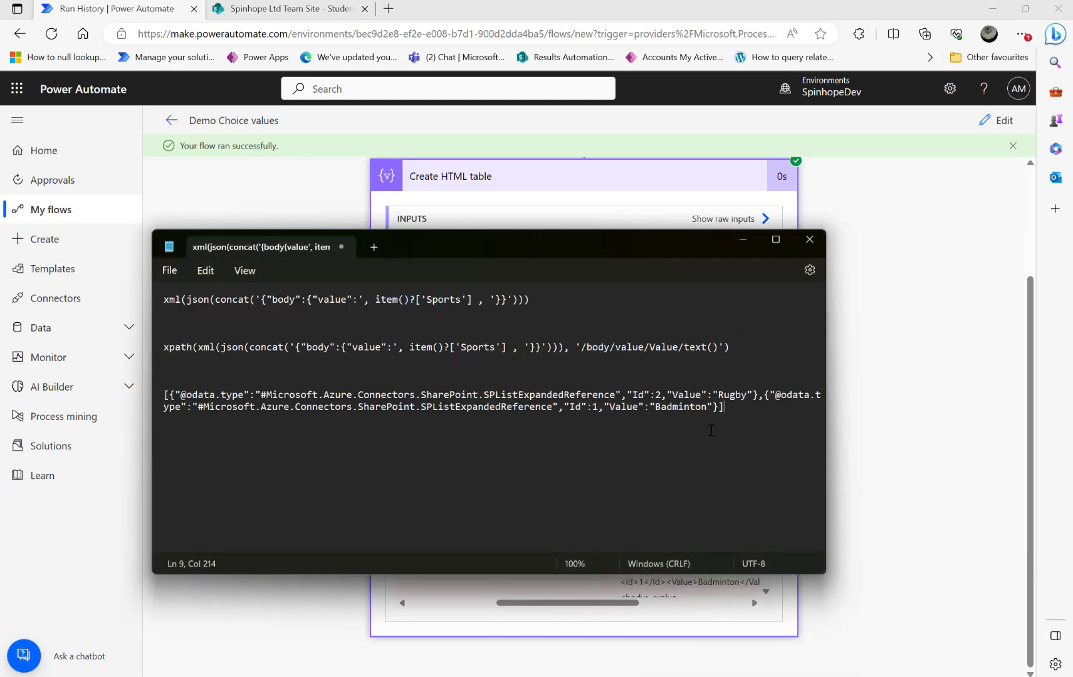
# Compare the JSON's Id, Value and Rugby entries against Value in the xpath path.
pyautogui.doubleClick(637, 394)
pyautogui.moveTo(677, 394); pyautogui.dragTo(706, 395)
pyautogui.moveTo(649, 348); pyautogui.dragTo(682, 348)
pyautogui.moveTo(715, 395); pyautogui.dragTo(747, 395)
pyautogui.doubleClick(758, 395)
pyautogui.click(169, 348)
pyautogui.click(993, 332)
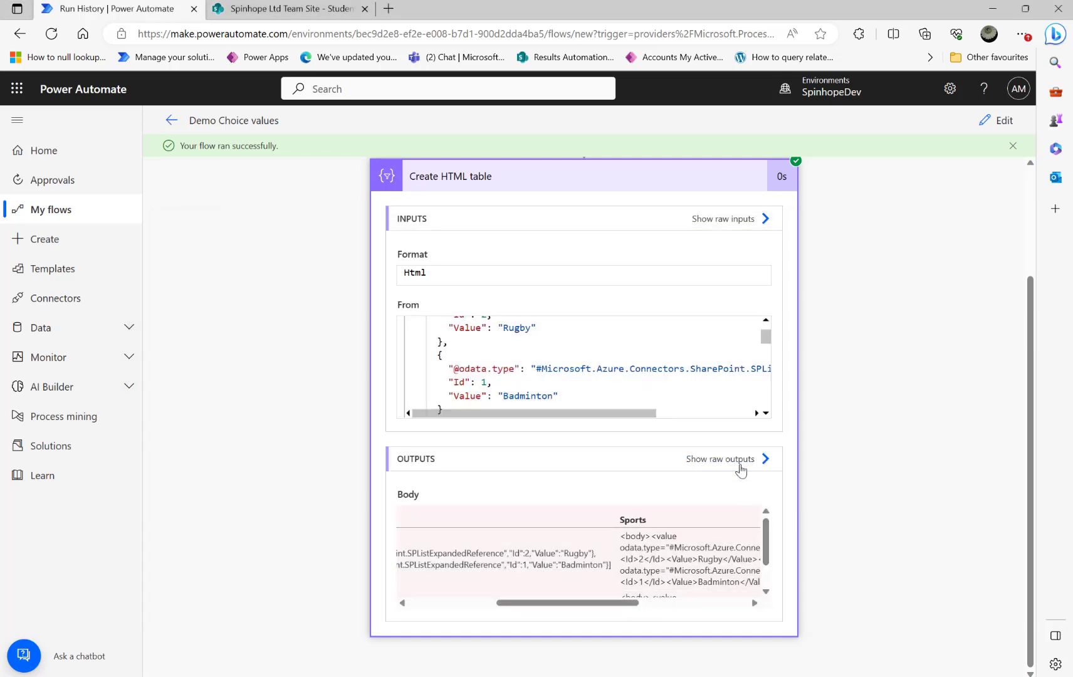
# Add a fourth 'Sports' header whose value is the pasted join(xpath(...), ', ') expression.
pyautogui.click(993, 120)
pyautogui.click(438, 446)
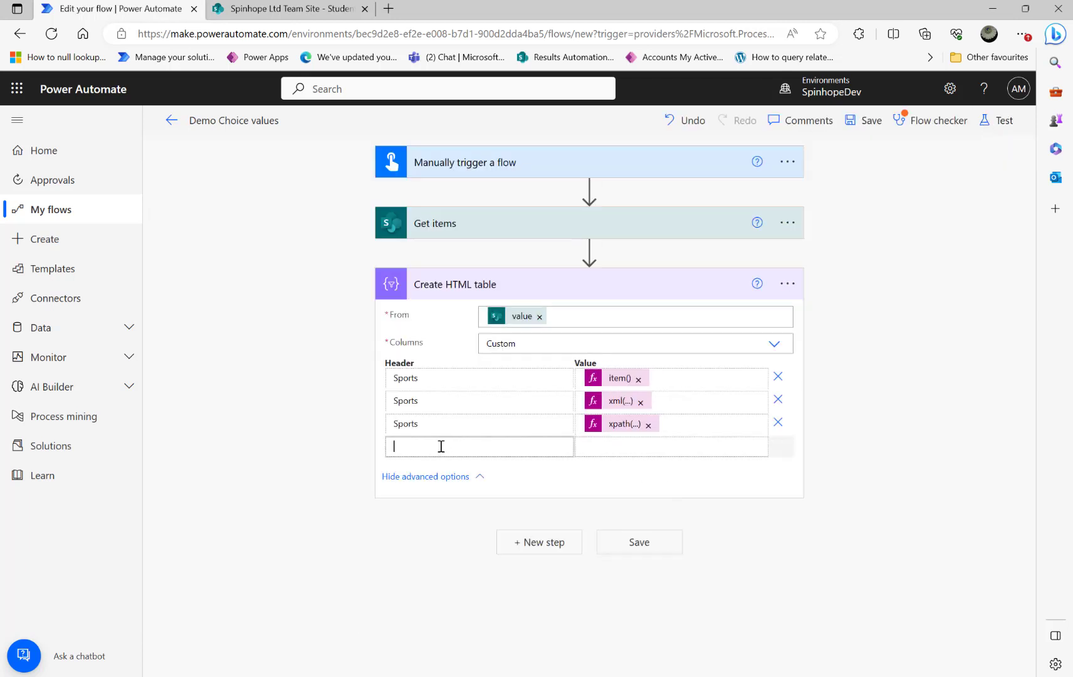
pyautogui.write('Sports')
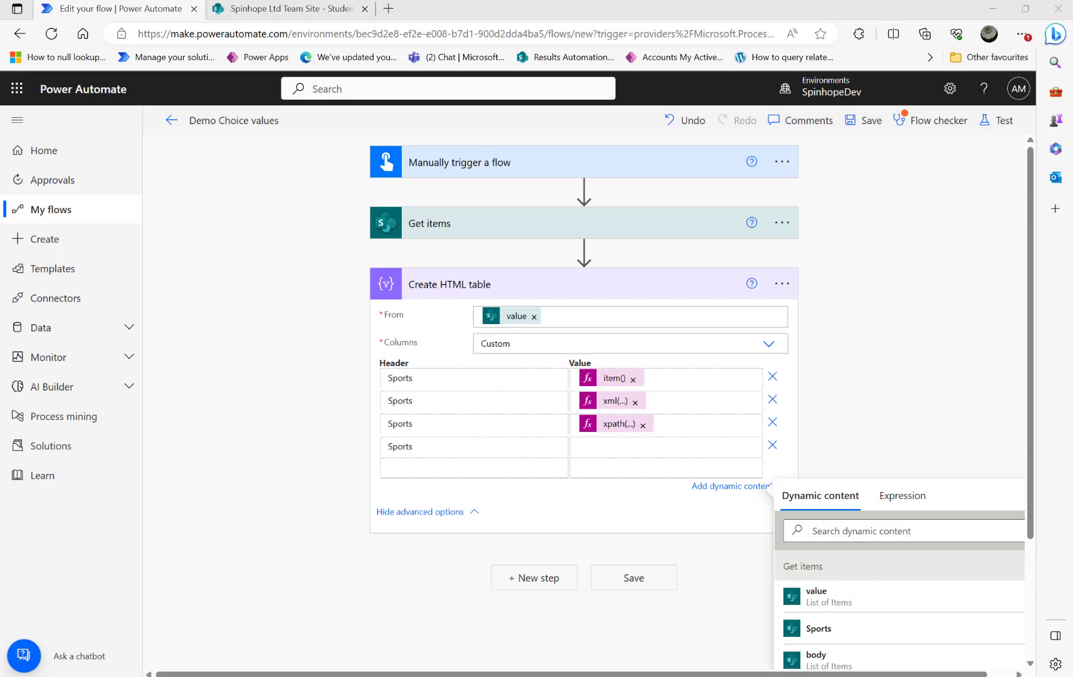
pyautogui.click(604, 449)
pyautogui.click(891, 490)
pyautogui.hotkey('ctrl', 'v')
pyautogui.click(813, 557)
# Paste the join expression into Notepad below the JSON and compare it with the wrapped xpath expression.
pyautogui.hotkey('alt', 'Tab')
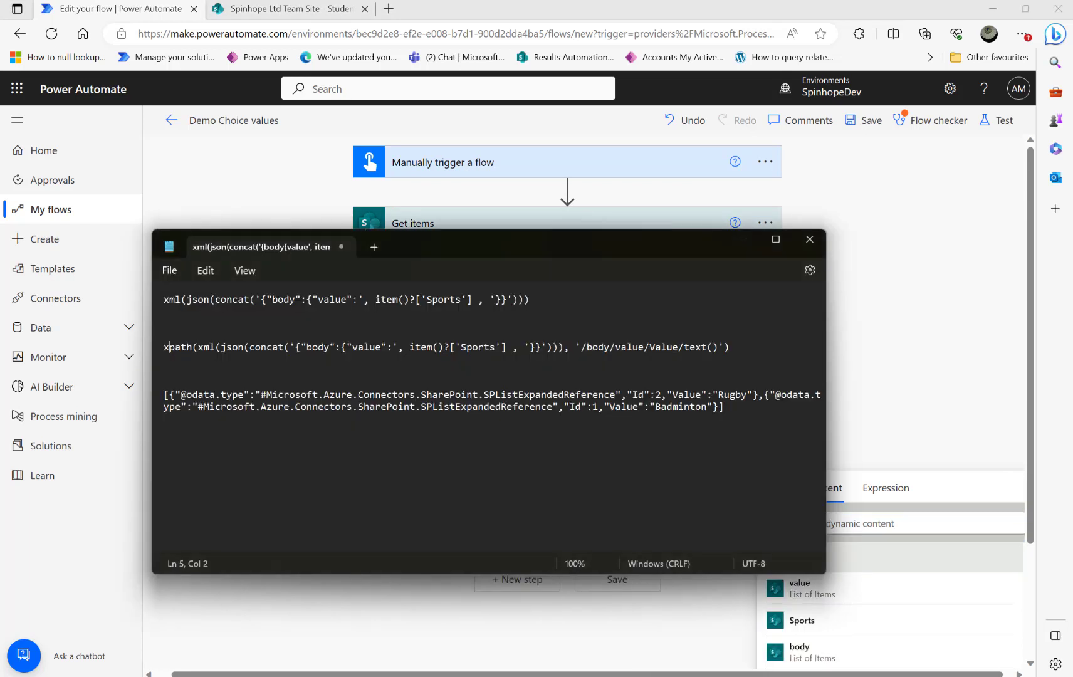
pyautogui.press('Return')
pyautogui.press('Return')
pyautogui.press('Return')
pyautogui.press('Return')
pyautogui.write('join(xpath(xml(json(concat(\'{"body":{"value":\', item()?[\'Sports\'] , \'}}\'))), \'/body/value/Value/text()\'), \', \')')
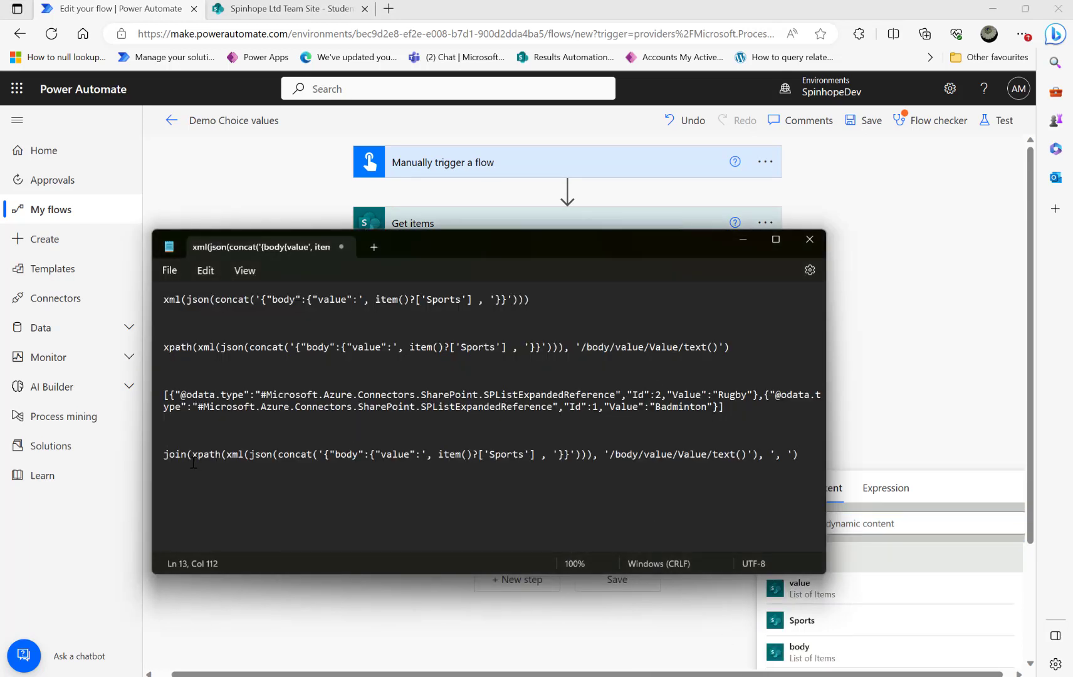
pyautogui.moveTo(166, 346); pyautogui.dragTo(761, 349)
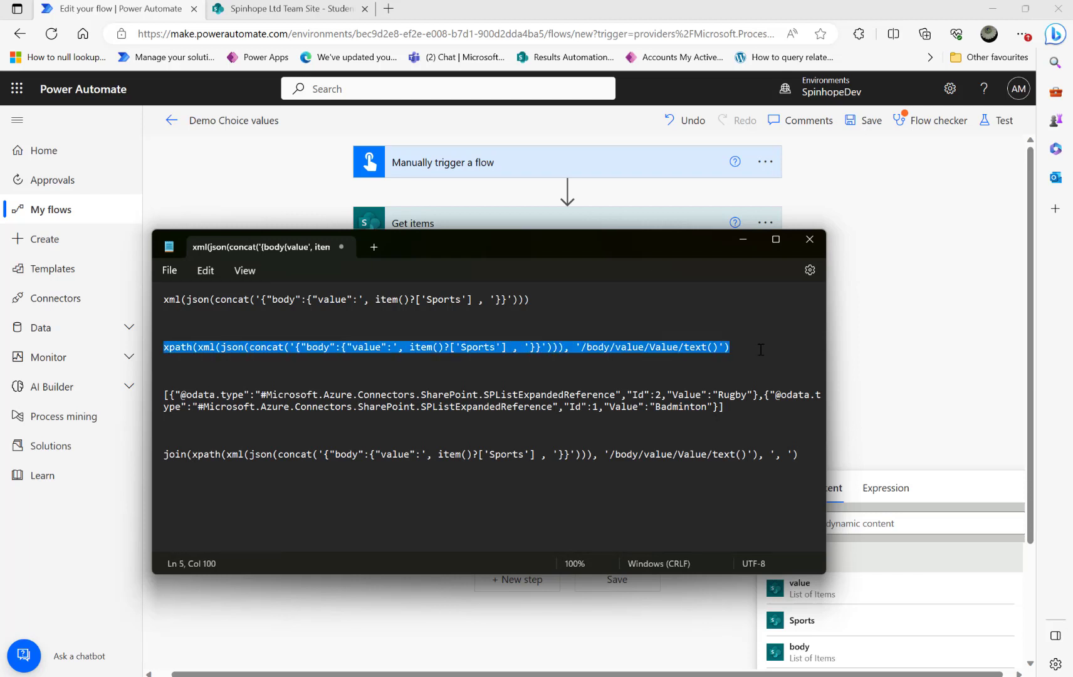
pyautogui.moveTo(193, 455); pyautogui.dragTo(794, 452)
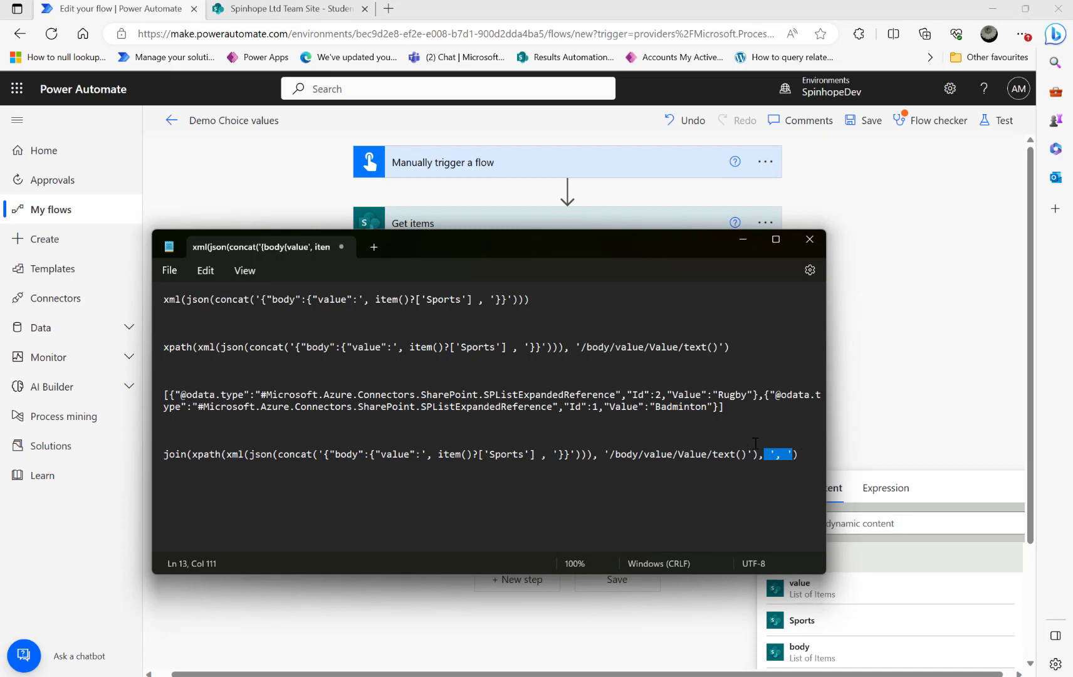
pyautogui.click(179, 453)
pyautogui.click(939, 316)
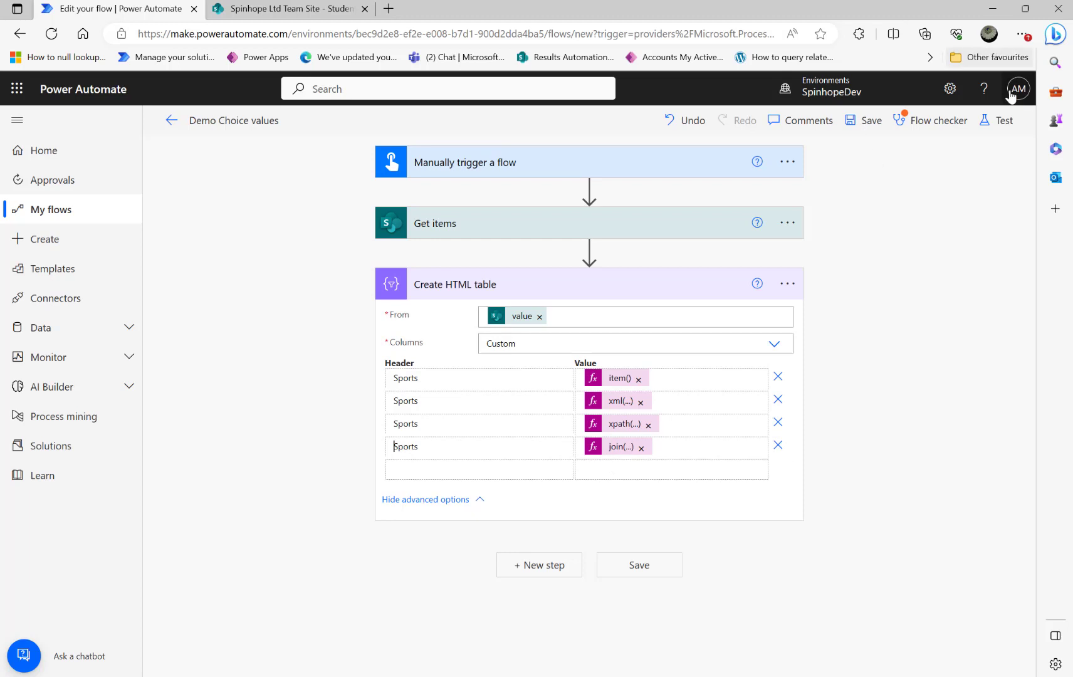
# Save the four-column flow, run a manual test, then dismiss the flow checker and confirmation.
pyautogui.click(998, 120)
pyautogui.click(827, 658)
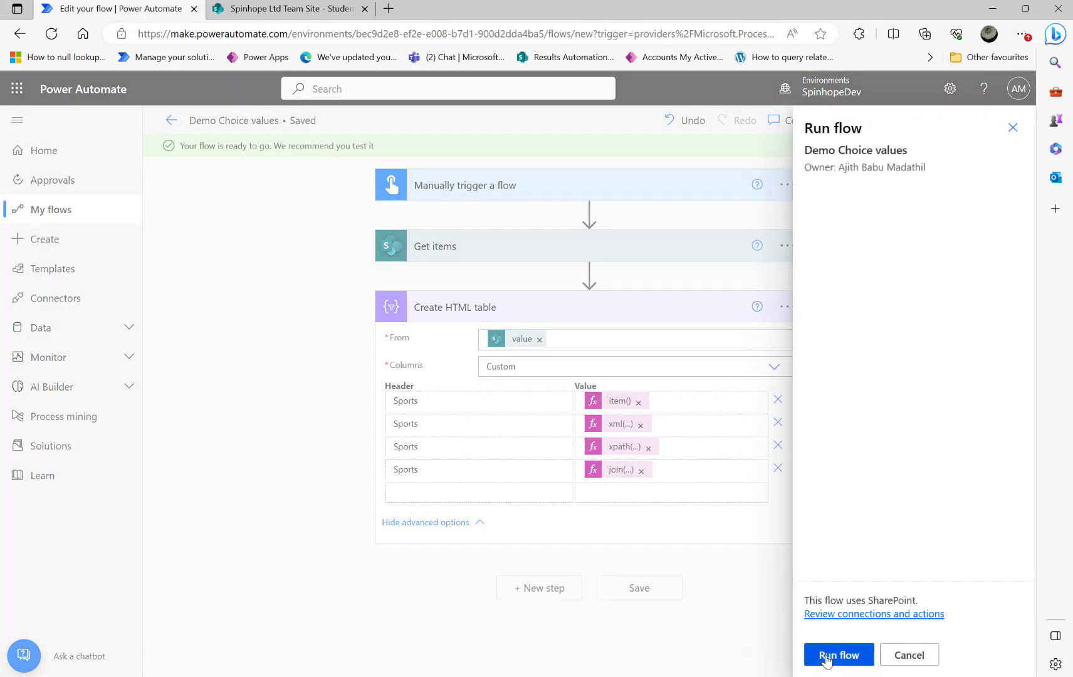
pyautogui.click(827, 658)
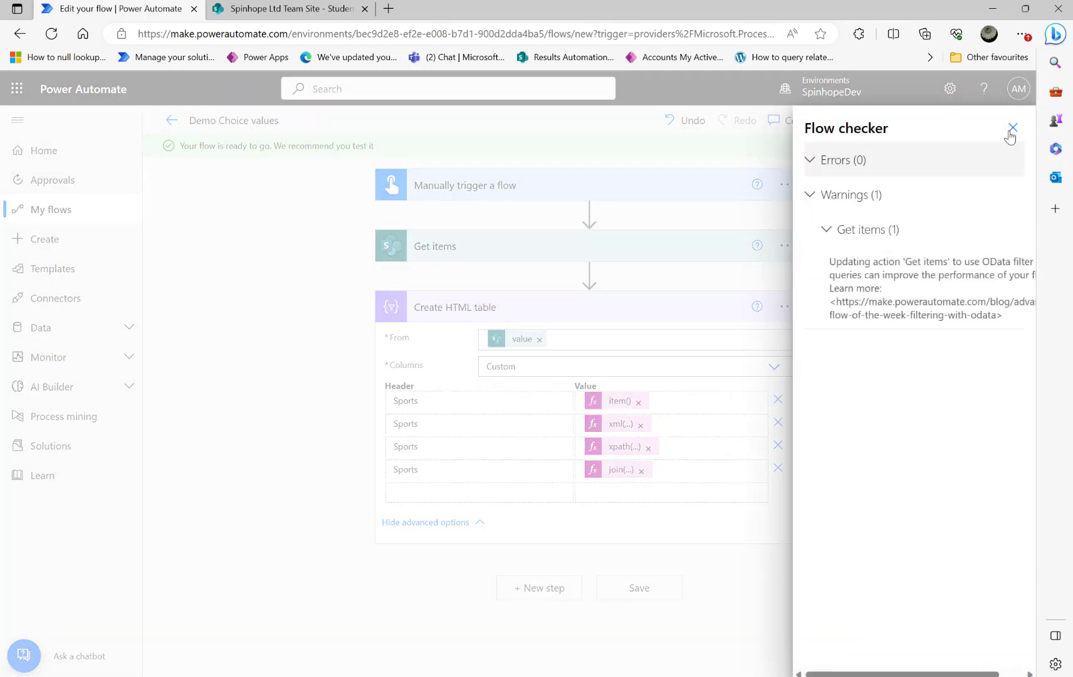
pyautogui.click(1013, 128)
pyautogui.click(836, 657)
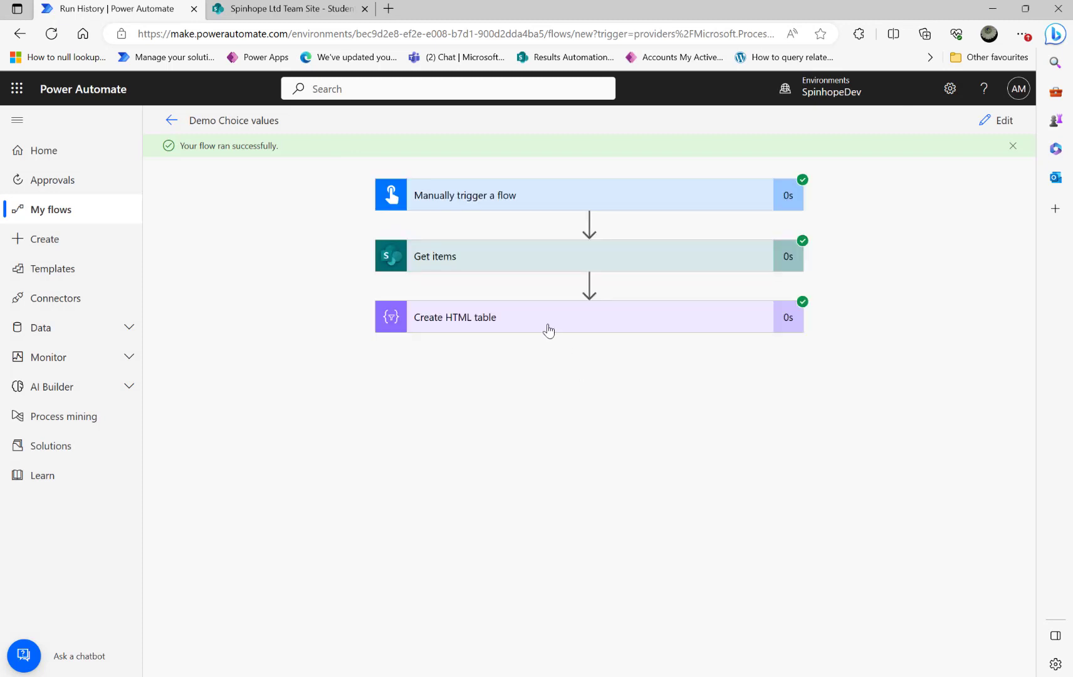
# Expand the Create HTML table run details and select the whole Body row of Sports outputs, ending with 'Rugby, Badminton'.
pyautogui.click(548, 329)
pyautogui.scroll(-2, 982, 502)
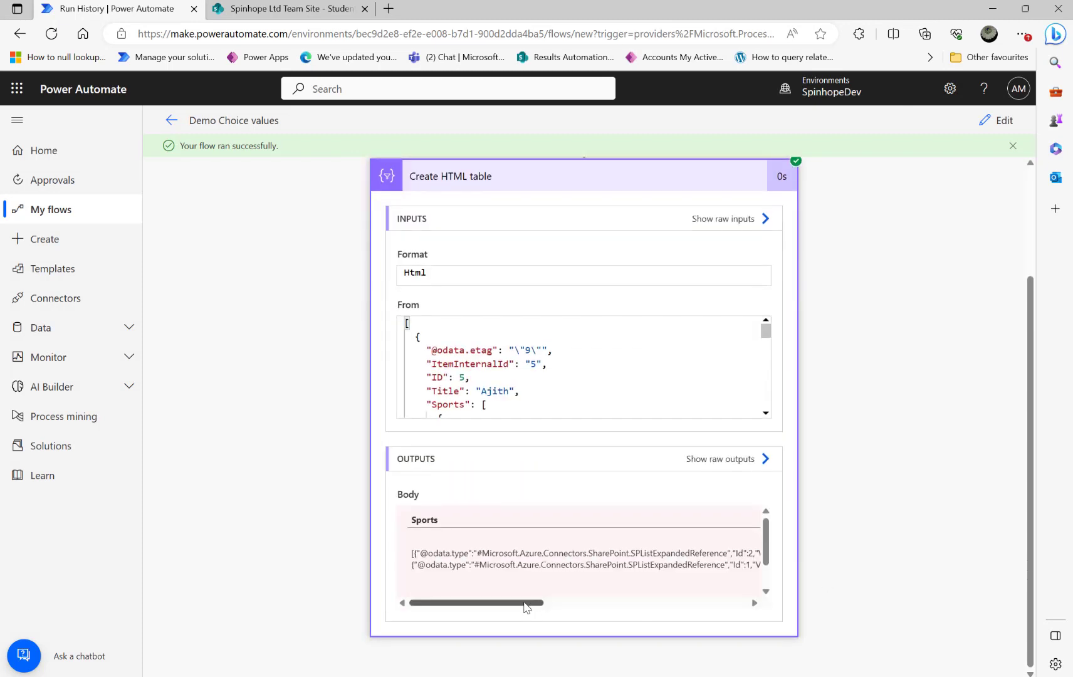
pyautogui.moveTo(525, 606); pyautogui.dragTo(823, 606)
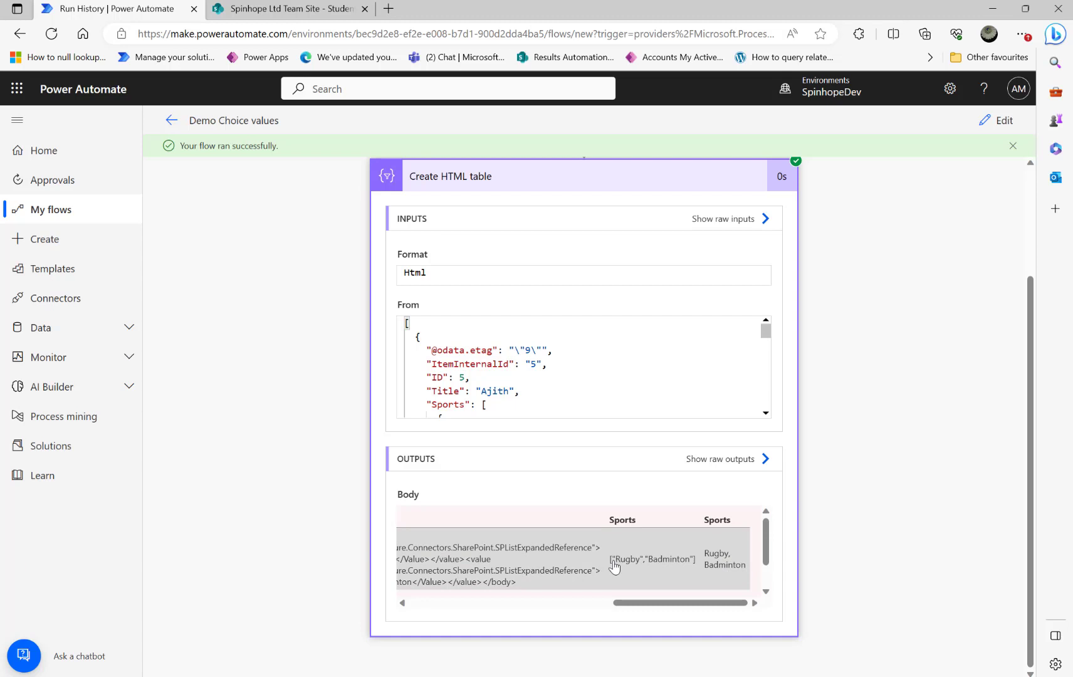
pyautogui.moveTo(612, 560); pyautogui.dragTo(700, 562)
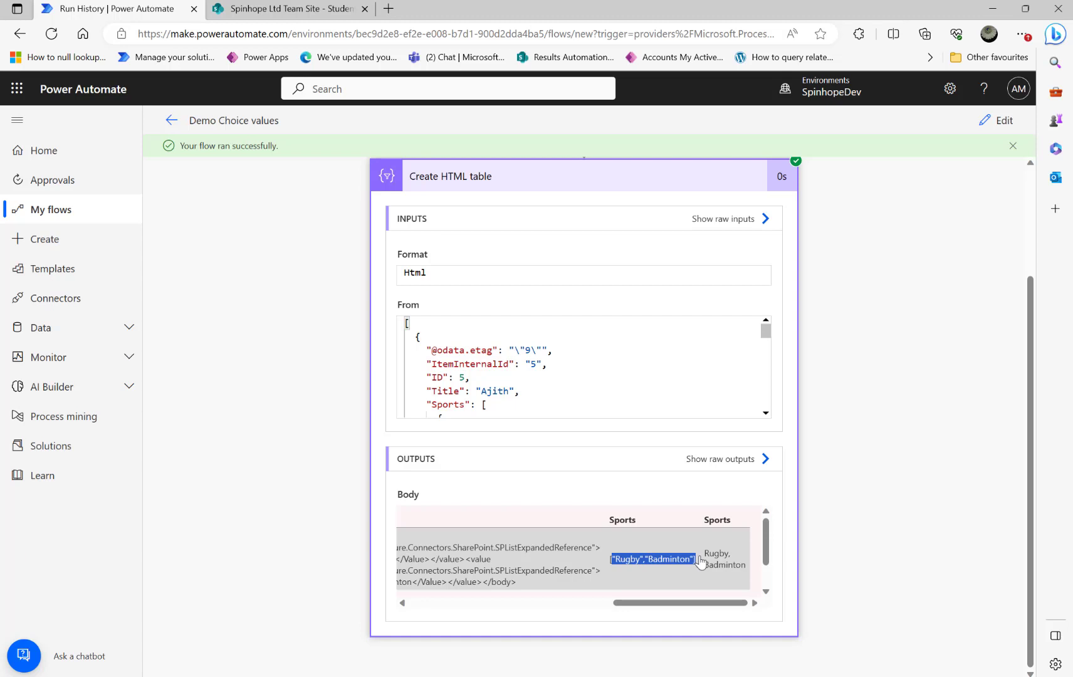
pyautogui.moveTo(700, 562); pyautogui.dragTo(701, 562)
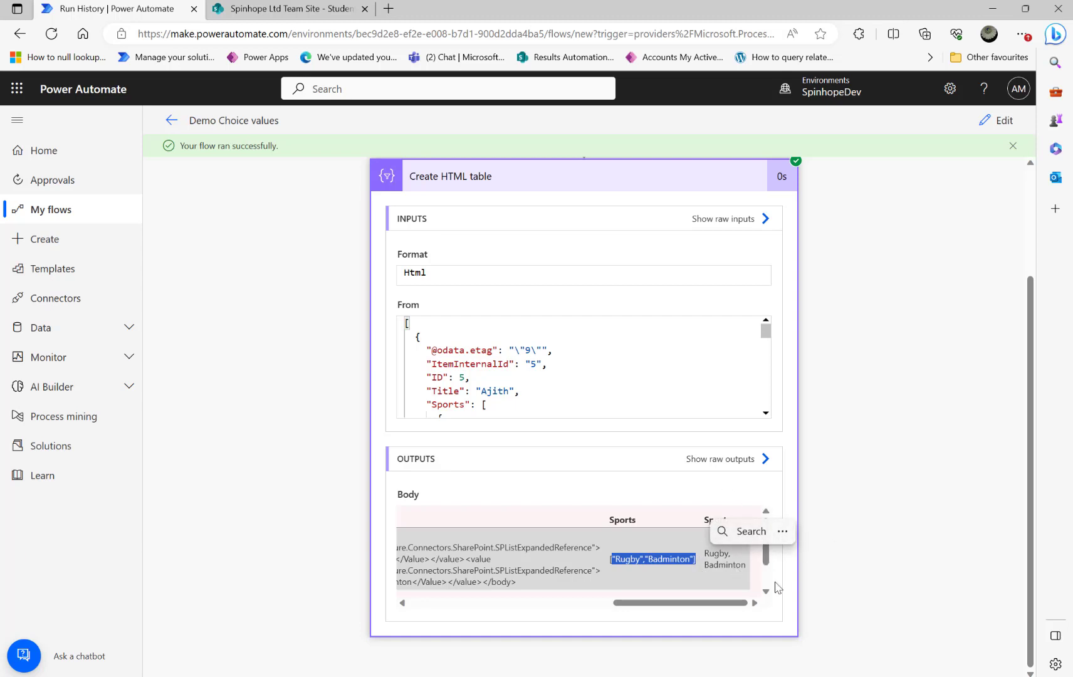
pyautogui.moveTo(642, 605); pyautogui.dragTo(552, 606)
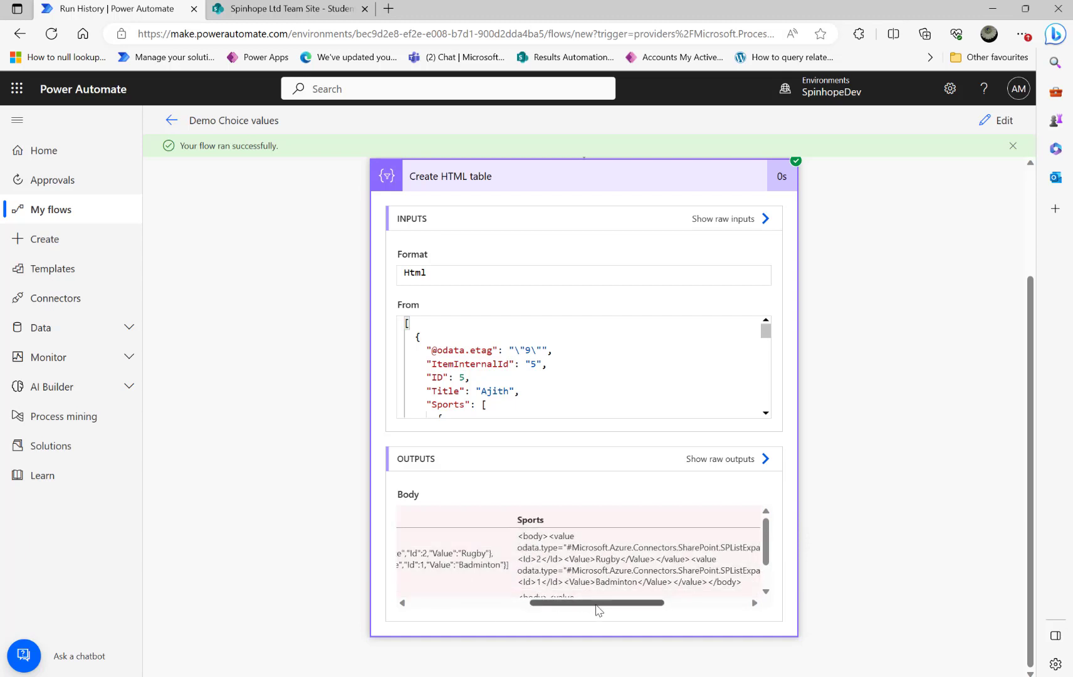
pyautogui.moveTo(597, 605); pyautogui.dragTo(733, 607)
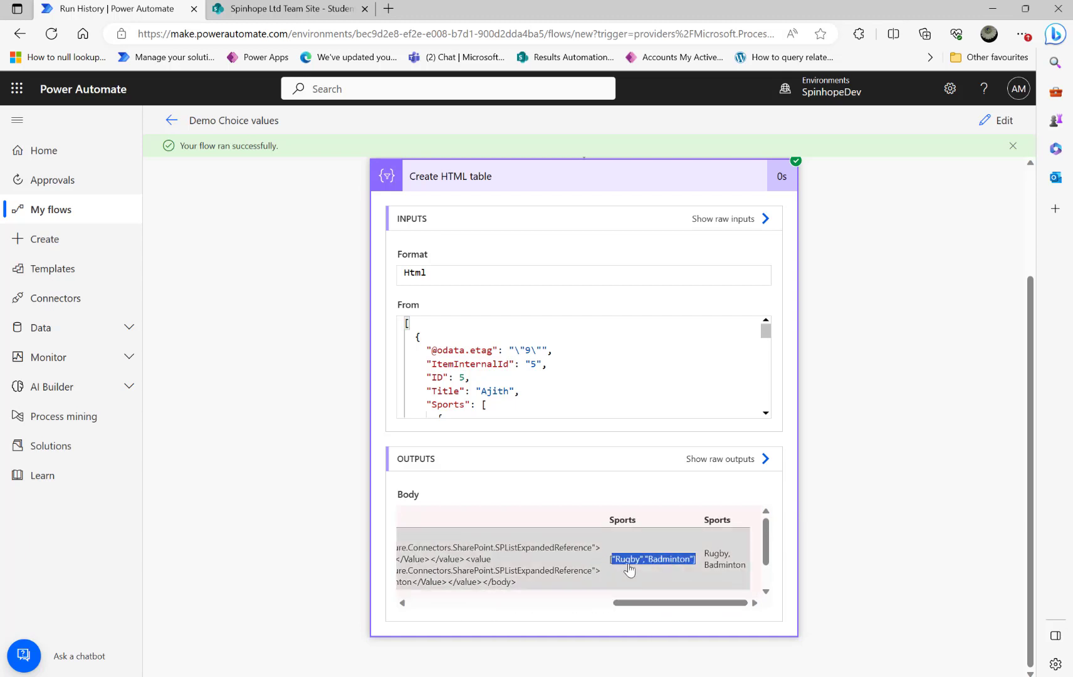
pyautogui.moveTo(665, 568); pyautogui.dragTo(443, 608)
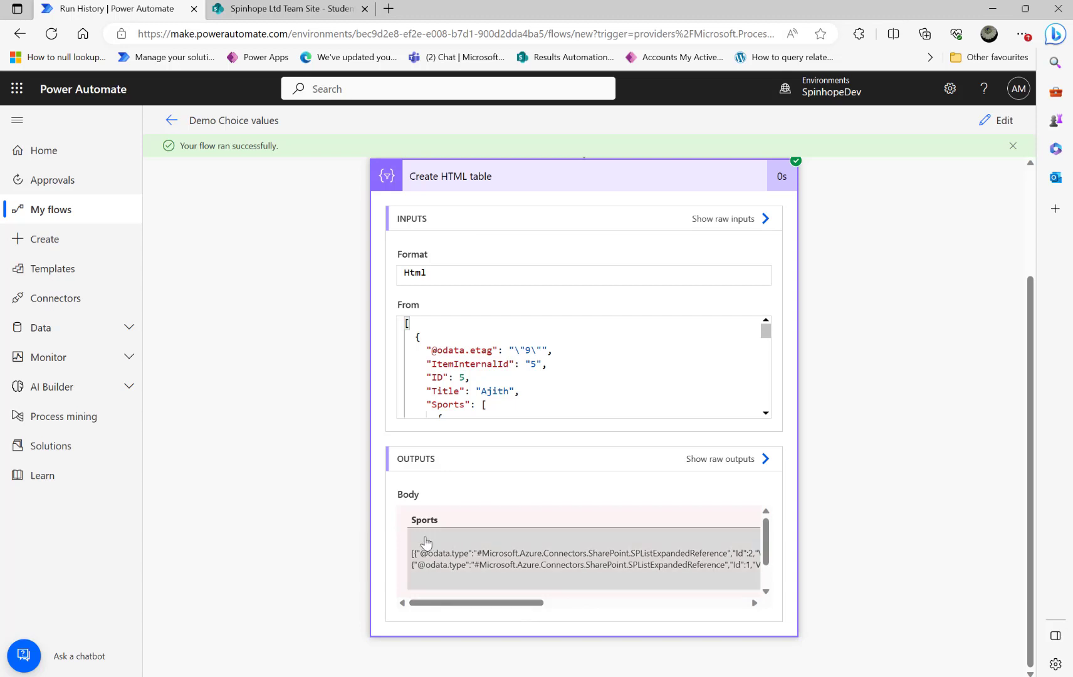
pyautogui.moveTo(412, 551); pyautogui.dragTo(744, 583)
# Copy the selected Sports outputs into Notepad, replacing the old notes, and maximize the window.
pyautogui.hotkey('ctrl', 'c')
pyautogui.hotkey('alt', 'Tab')
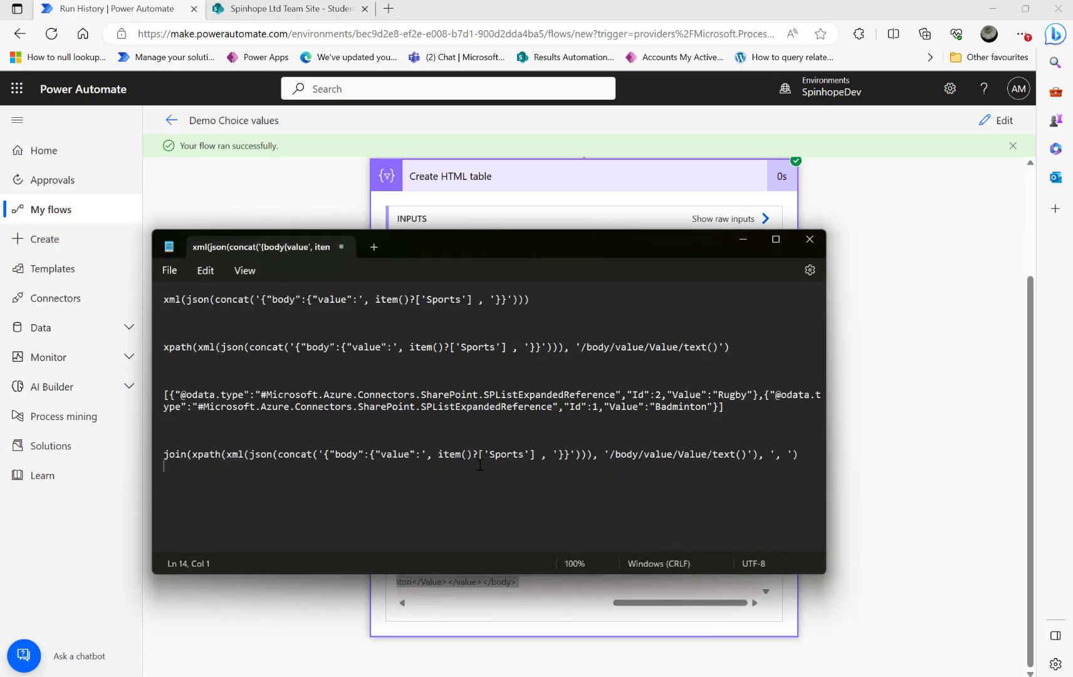
pyautogui.hotkey('ctrl', 'a')
pyautogui.hotkey('ctrl', 'v')
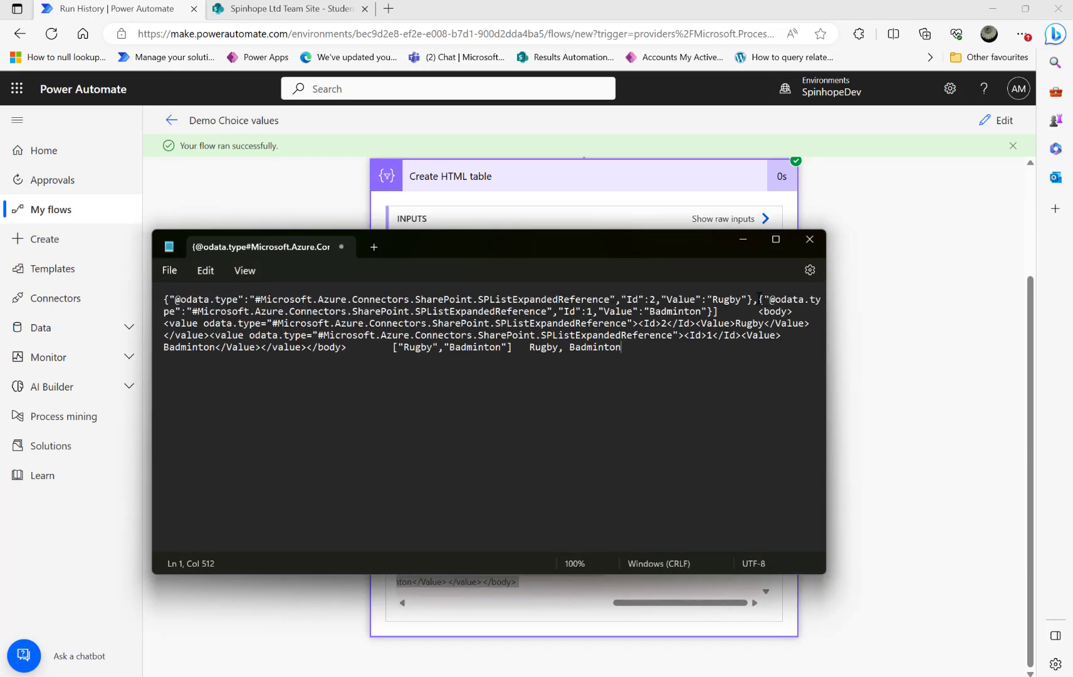
pyautogui.click(775, 239)
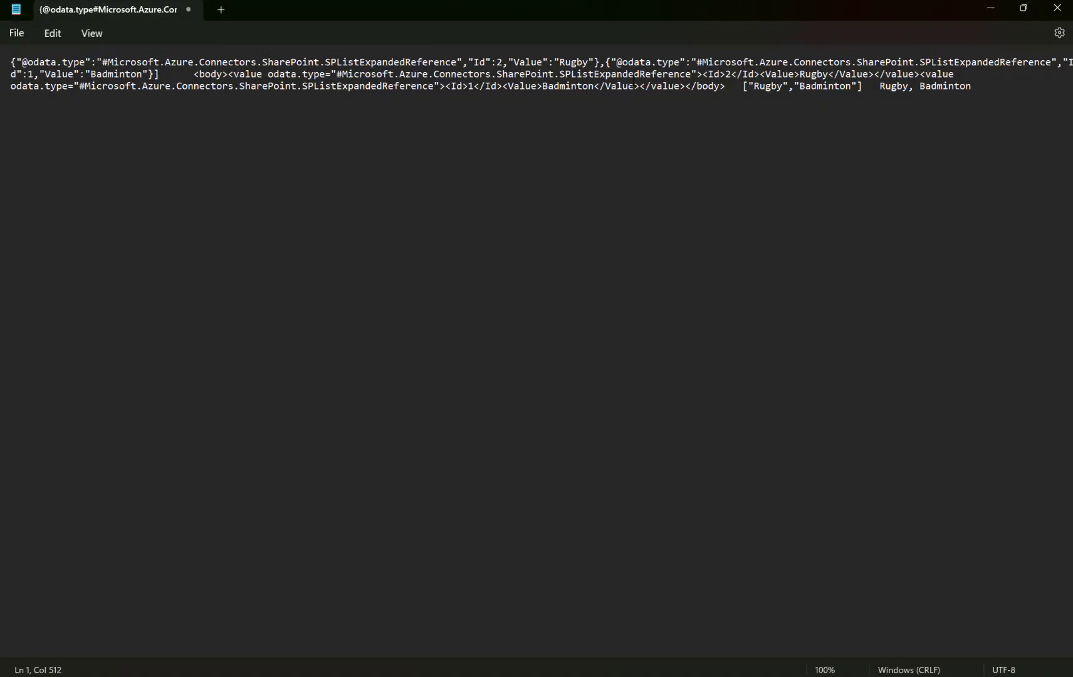
# Put the raw JSON, XML body, Rugby/Badminton array and 'Rugby, Badminton' outputs on separate lines.
pyautogui.press('Return')
pyautogui.press('Return')
pyautogui.press('Return')
pyautogui.press('Return')
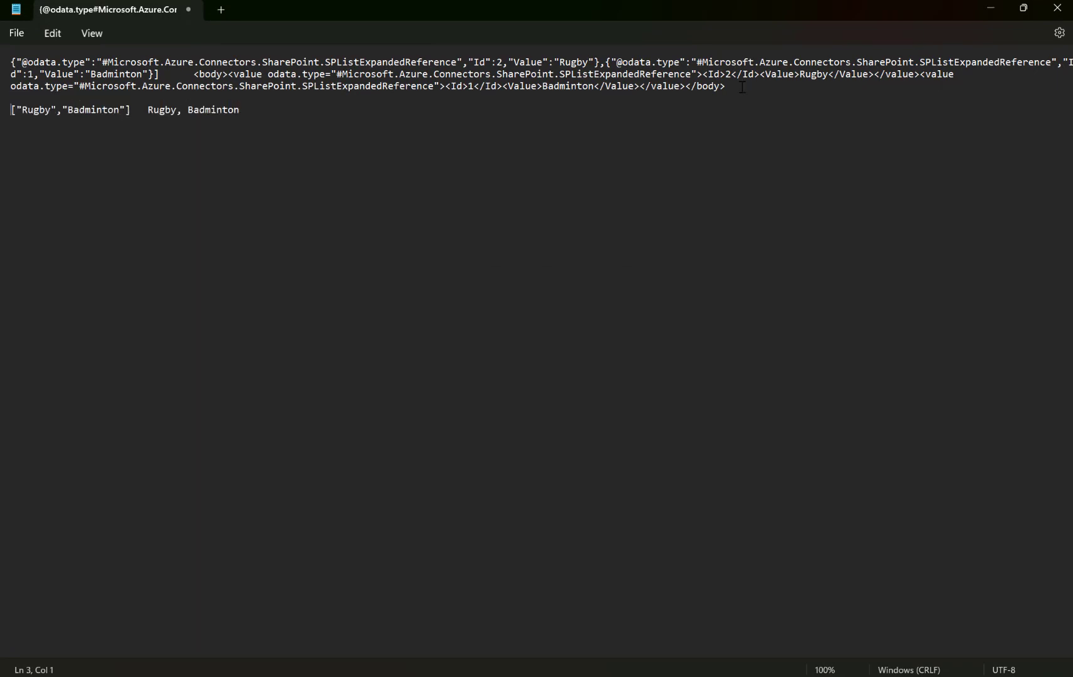
pyautogui.press('Right')
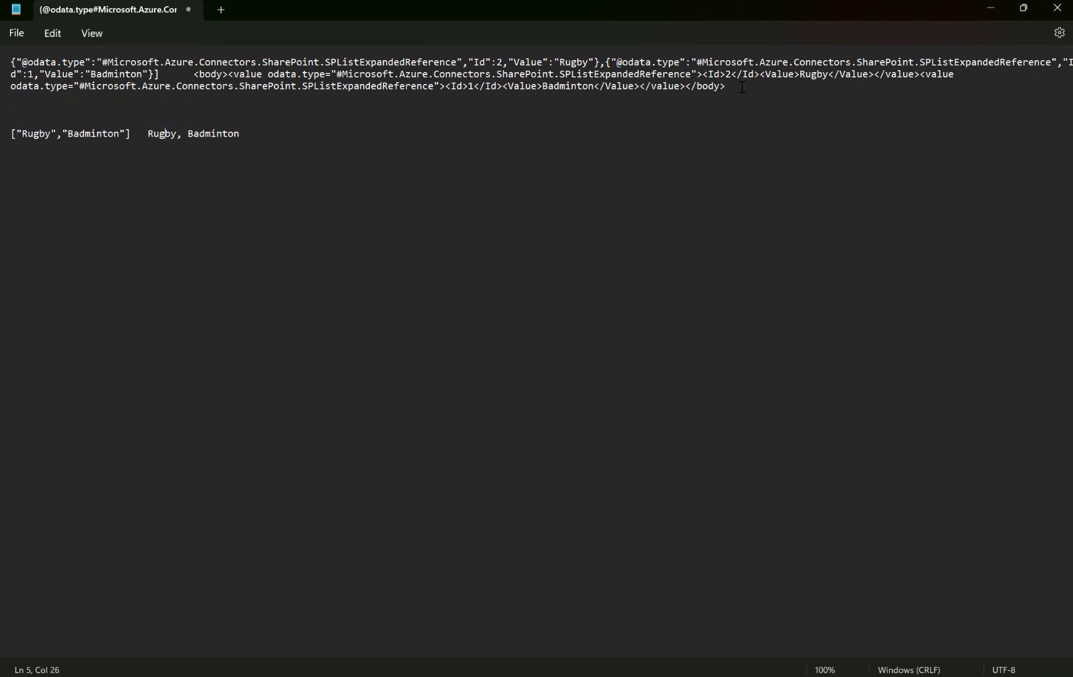
pyautogui.press('Return')
pyautogui.press('Return')
pyautogui.press('Return')
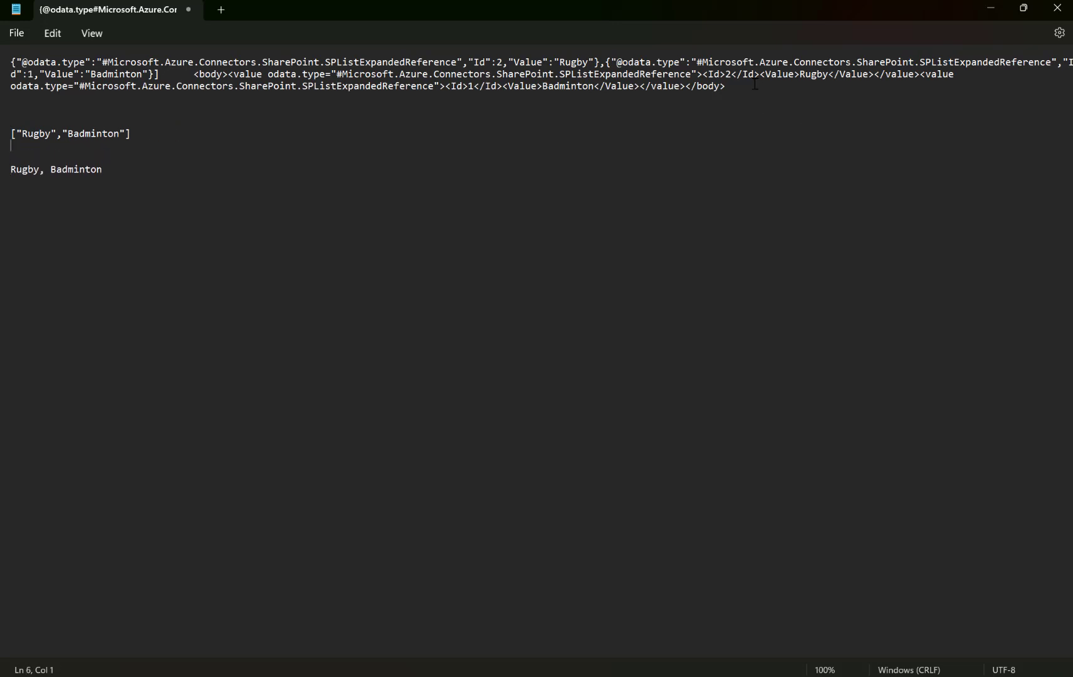
pyautogui.click(755, 83)
pyautogui.press('Return')
pyautogui.press('Return')
pyautogui.press('Return')
pyautogui.press('Return')
pyautogui.press('Return')
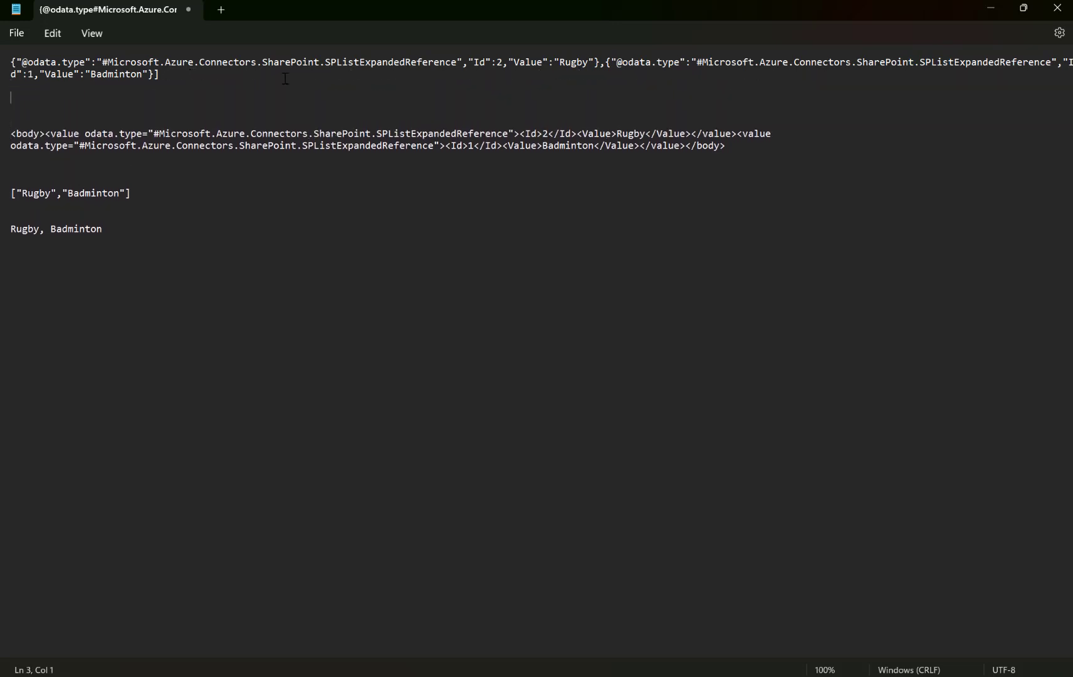
pyautogui.press('BackSpace')
pyautogui.press('BackSpace')
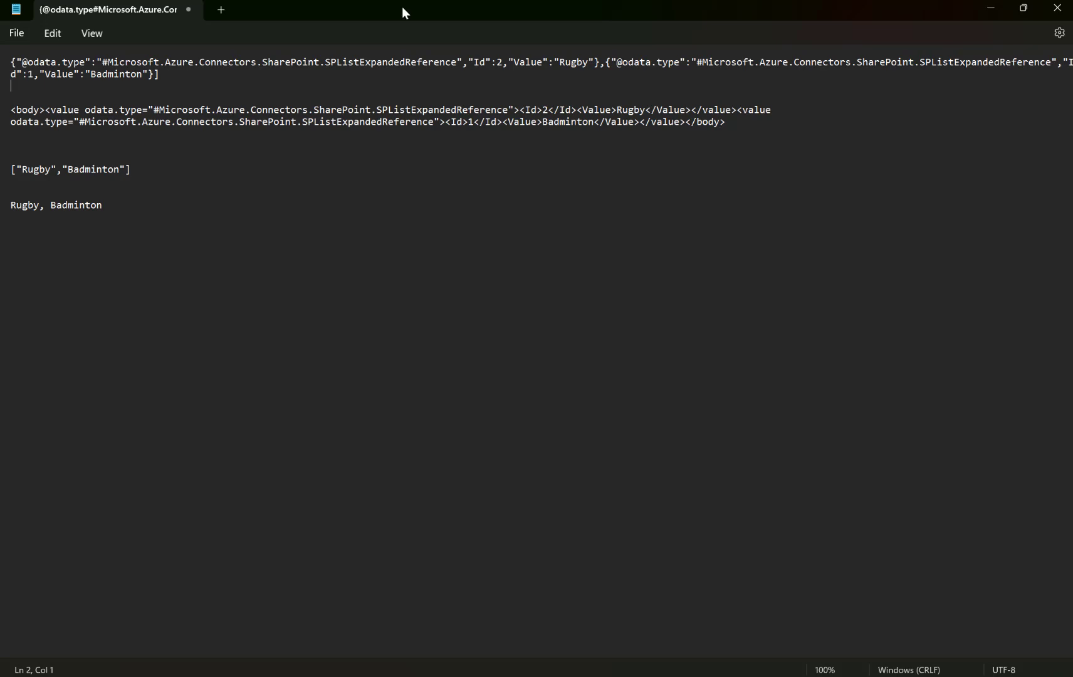
pyautogui.moveTo(402, 6); pyautogui.dragTo(340, 212)
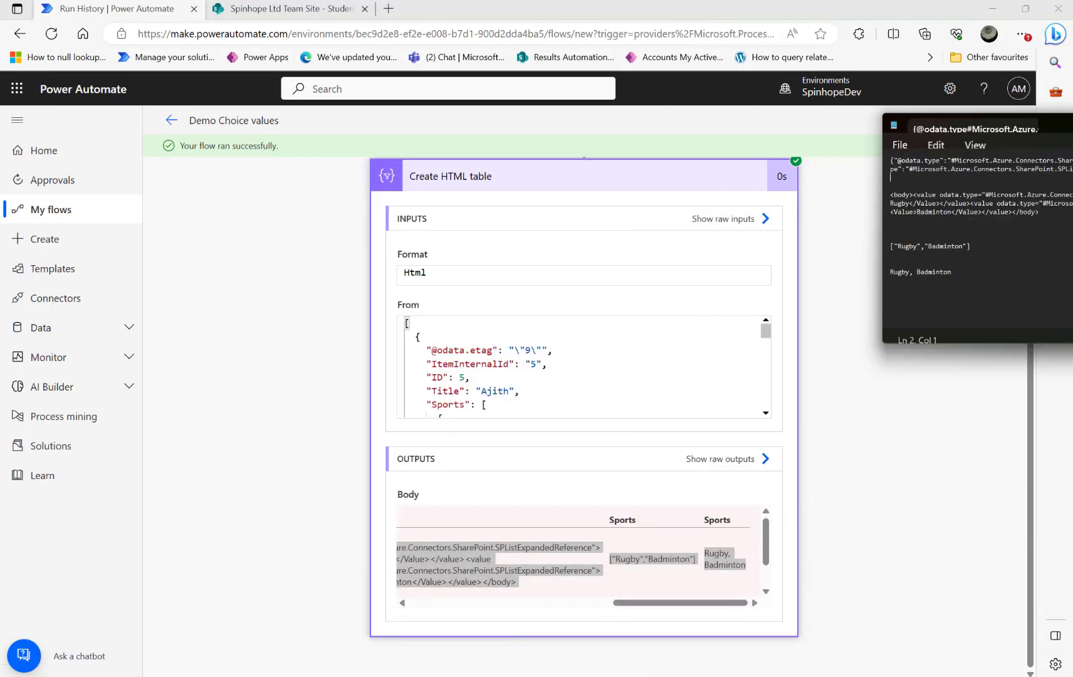
# Copy the xml(json(concat(...))) column expression into Notepad above the XML body output.
pyautogui.click(1000, 127)
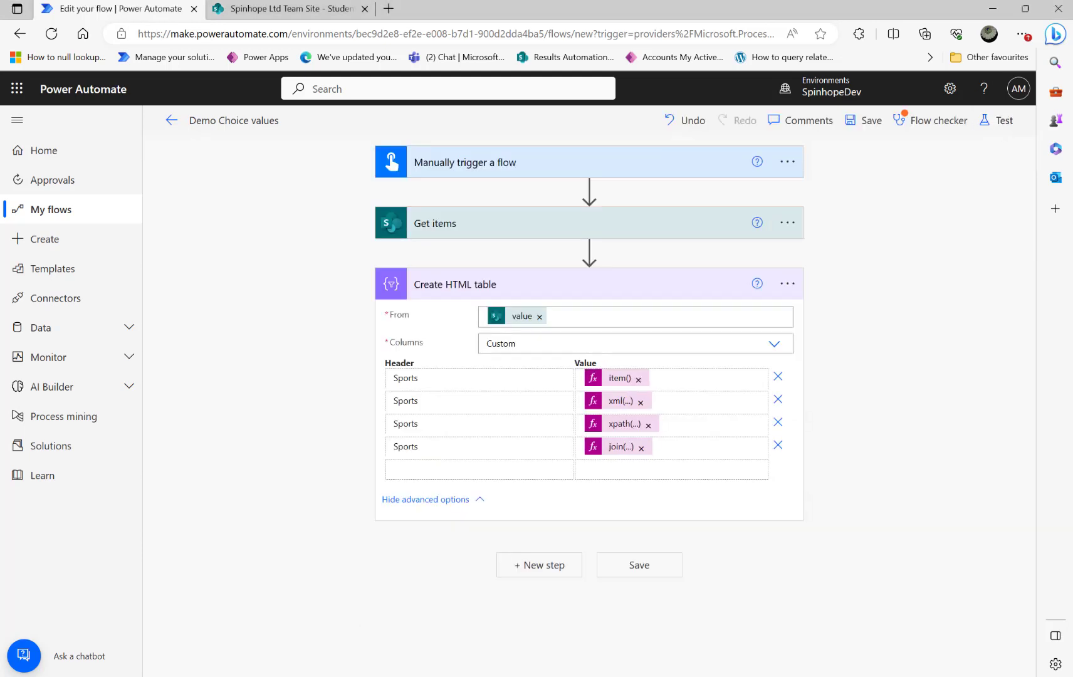
pyautogui.hotkey('alt', 'Tab')
pyautogui.moveTo(982, 137); pyautogui.dragTo(635, 492)
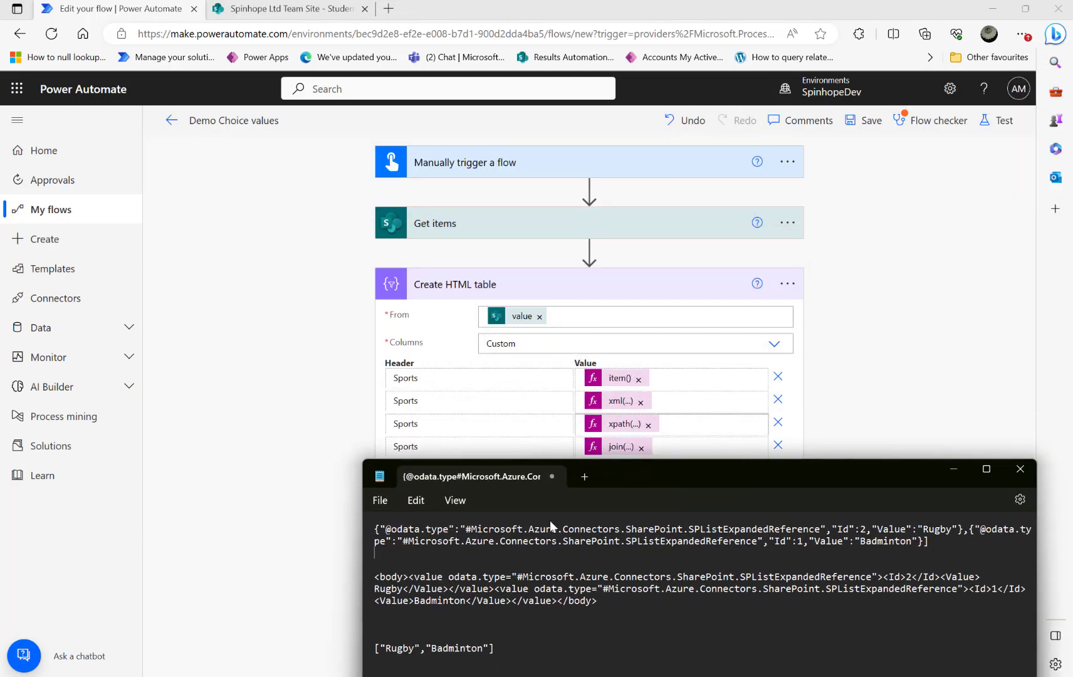
pyautogui.moveTo(947, 549); pyautogui.dragTo(323, 526)
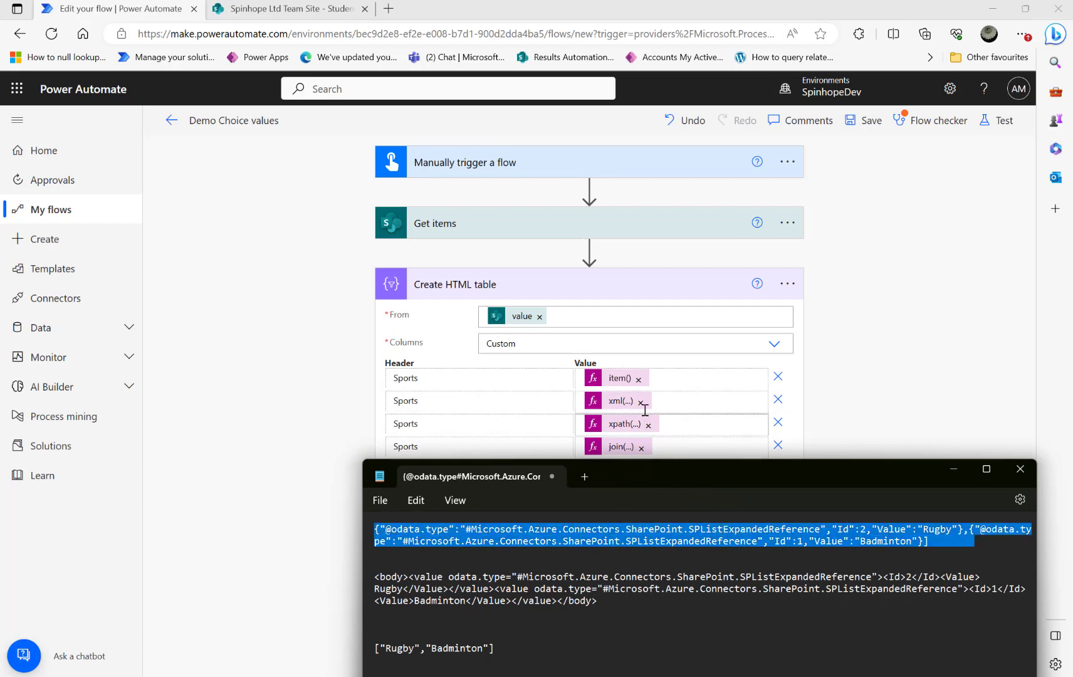
pyautogui.click(611, 404)
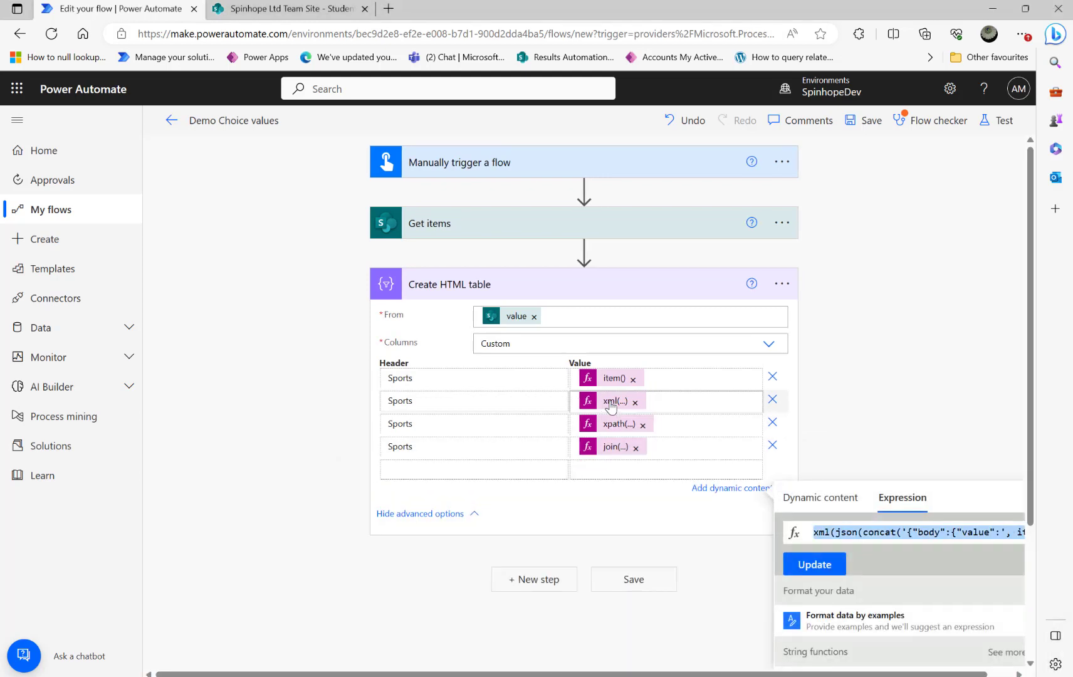
pyautogui.hotkey('alt', 'Tab')
pyautogui.click(492, 557)
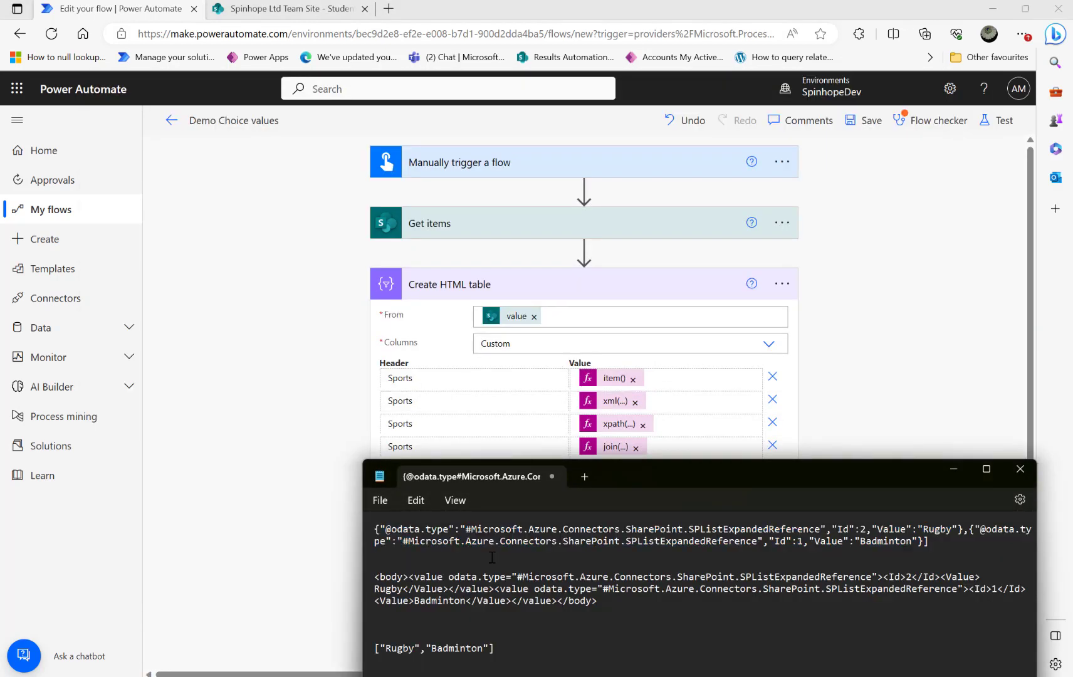
pyautogui.press('Return')
pyautogui.write('v')
pyautogui.press('BackSpace')
pyautogui.hotkey('ctrl', 'v')
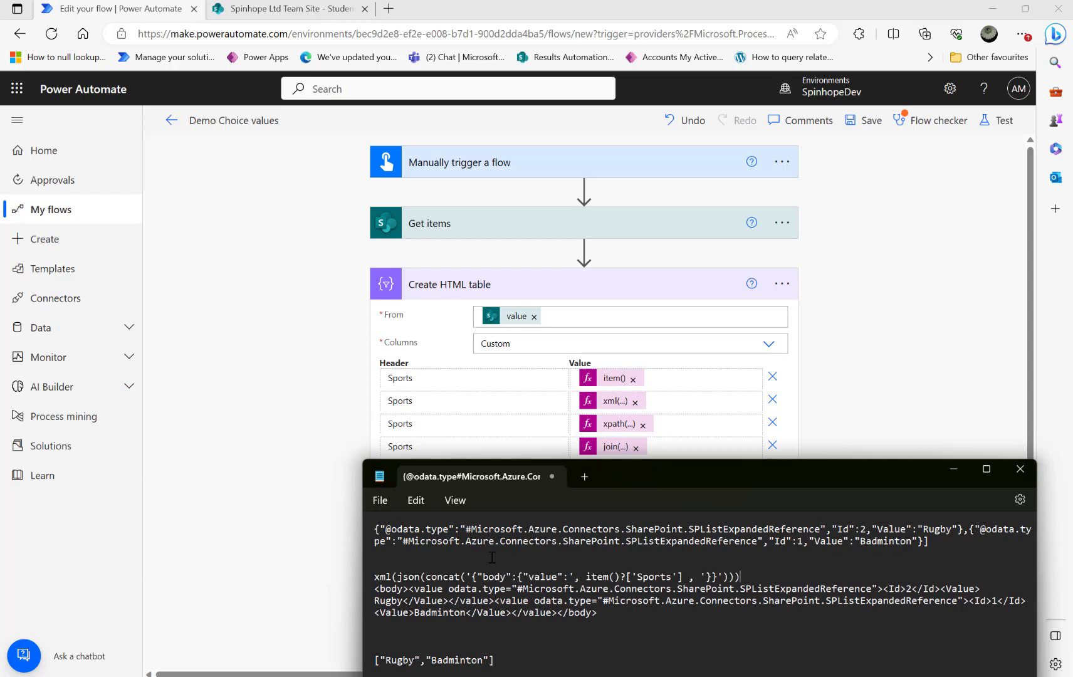
pyautogui.press('Return')
pyautogui.hotkey('shift', 'Down')
pyautogui.hotkey('shift', 'Down')
pyautogui.hotkey('shift', 'Down')
pyautogui.hotkey('shift', 'Down')
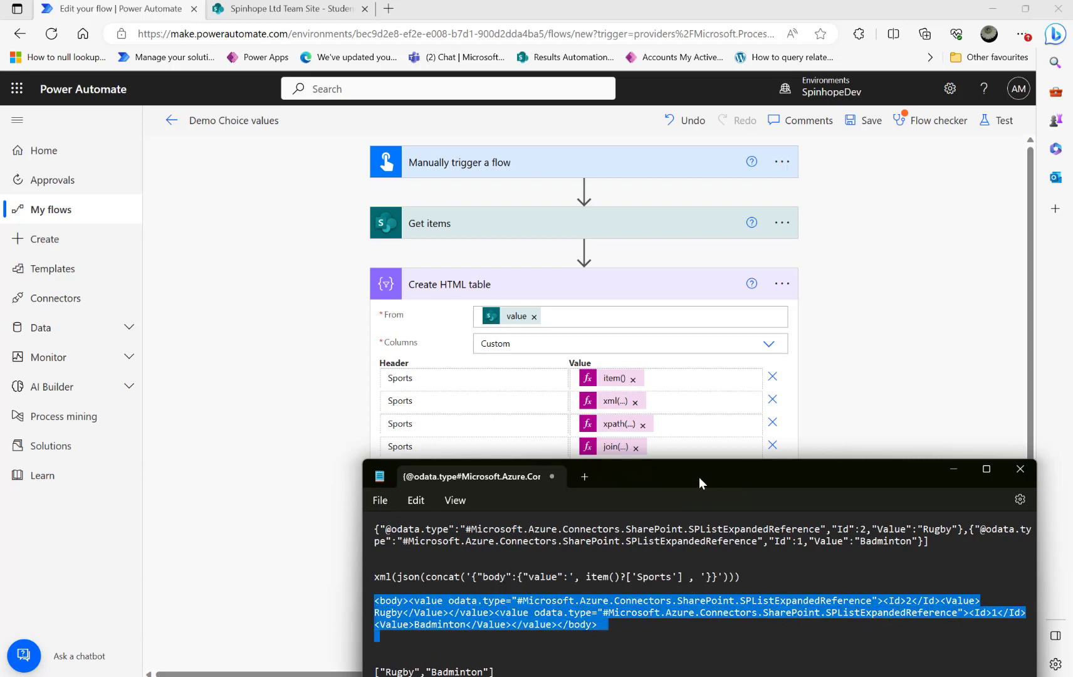
# Copy the xpath(...) column expression into Notepad above the ["Rugby","Badminton"] array output.
pyautogui.moveTo(699, 477); pyautogui.dragTo(737, 142)
pyautogui.click(273, 368)
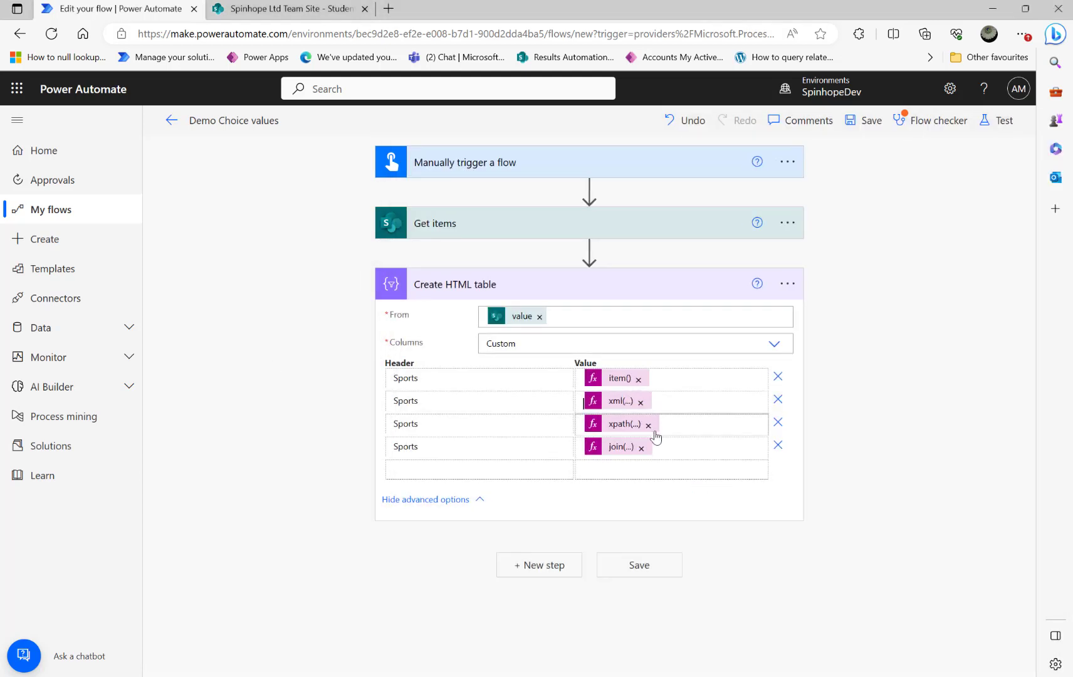
pyautogui.click(627, 431)
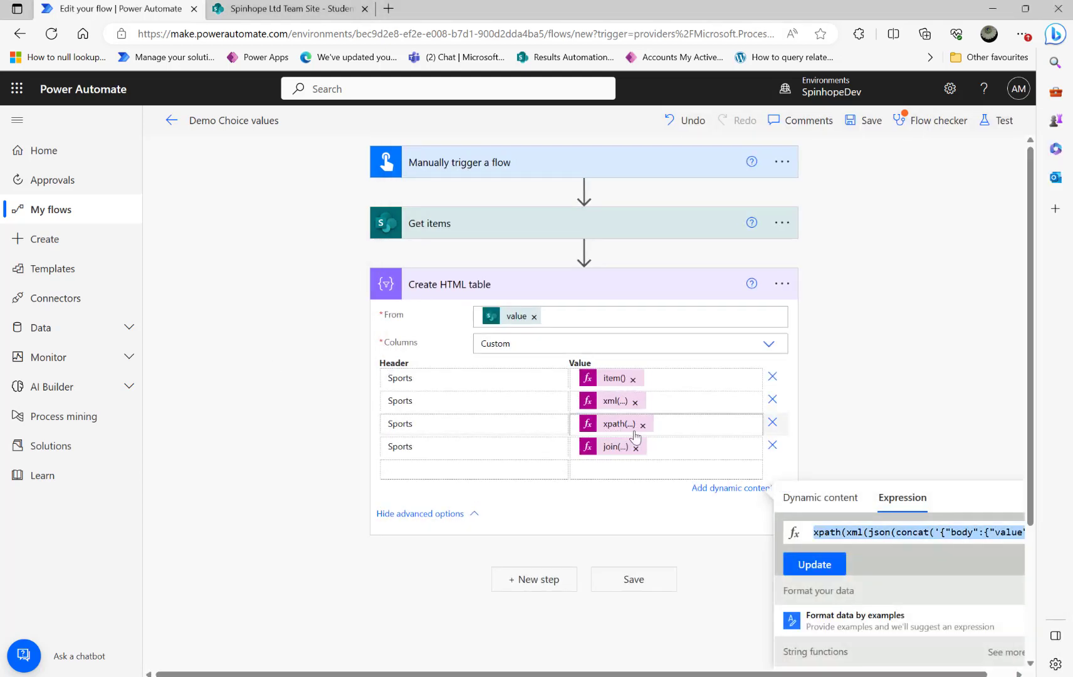
pyautogui.hotkey('alt', 'Tab')
pyautogui.click(515, 314)
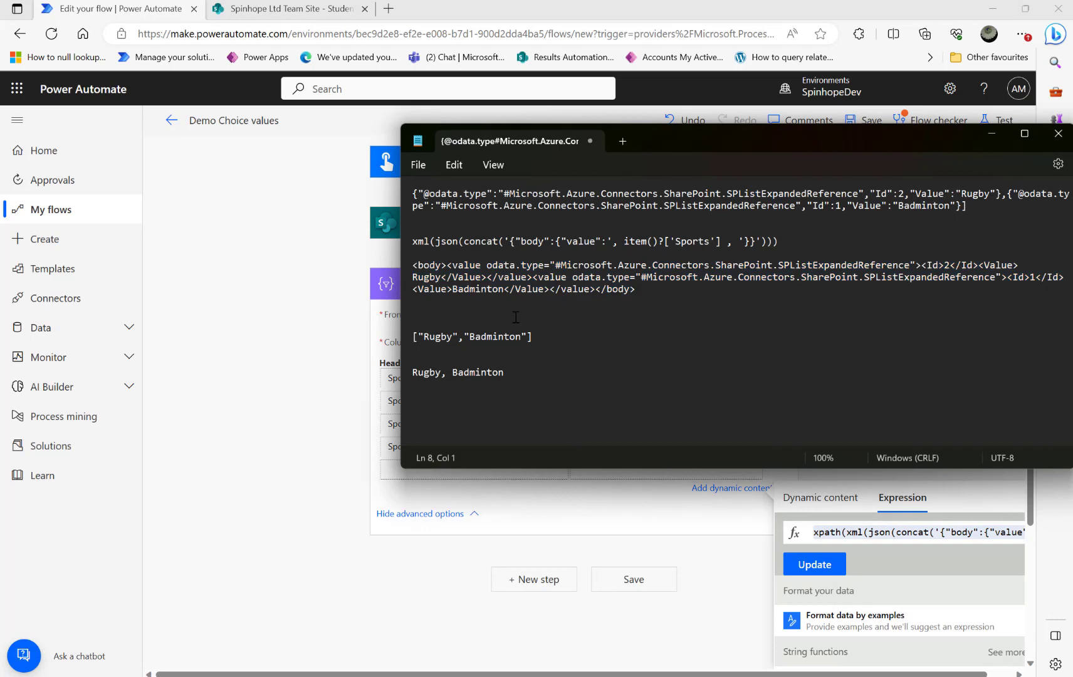
pyautogui.press('Return')
pyautogui.write('xpath(xml(json(concat(\'{"body":{"value":\', item()?[\'Sports\'] , \'}}\'))), \'/body/value/Value/text()\')')
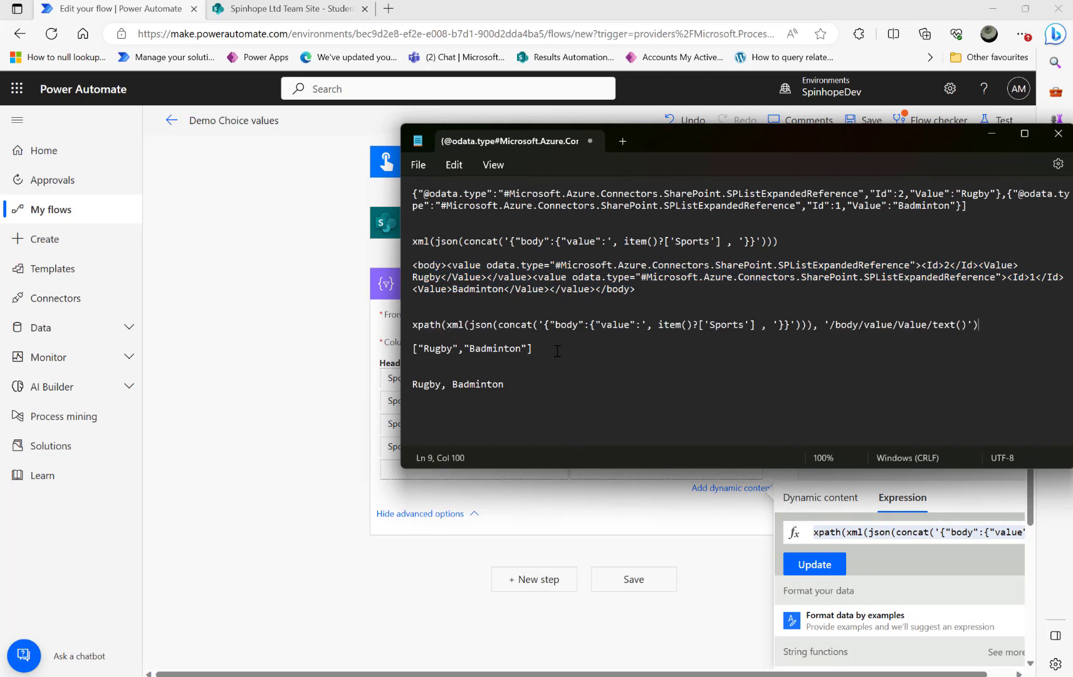
pyautogui.moveTo(557, 351); pyautogui.dragTo(399, 348)
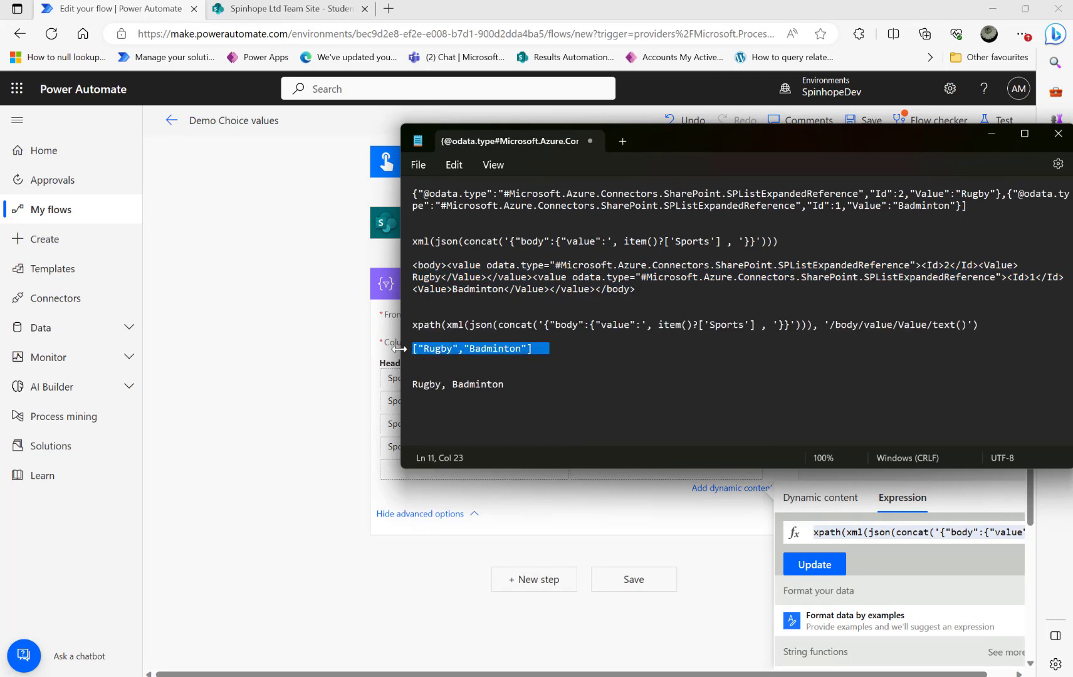
pyautogui.click(577, 384)
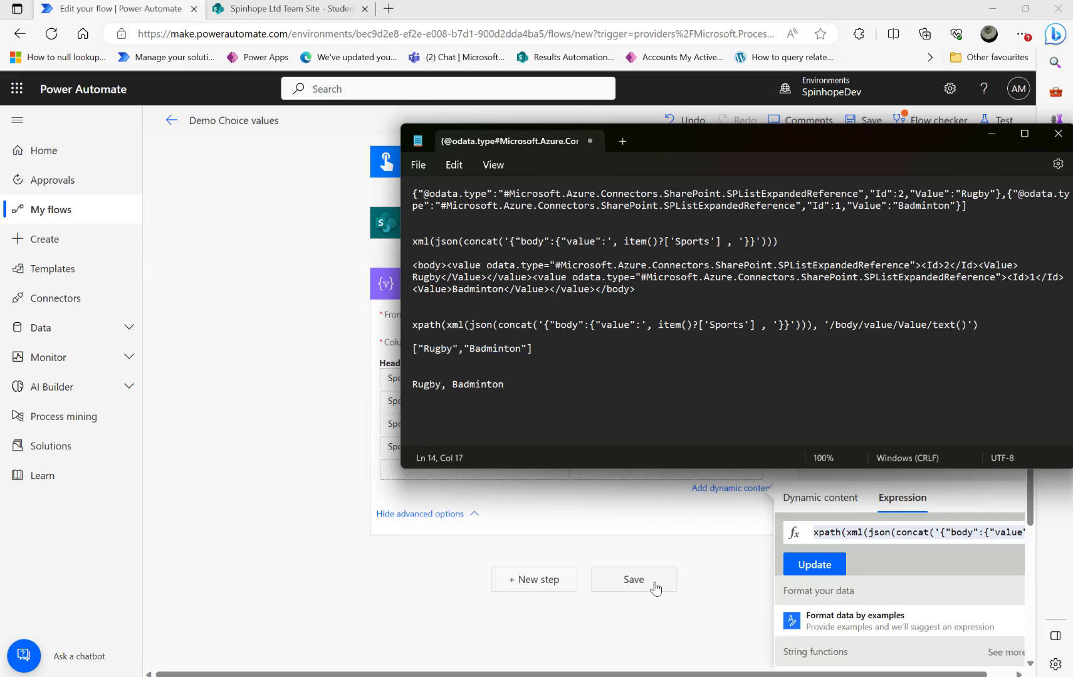
# Copy the Sports join(xpath(...), ', ') expression into the notes above the 'Rugby, Badminton' result.
pyautogui.hotkey('alt', 'Tab')
pyautogui.click(617, 448)
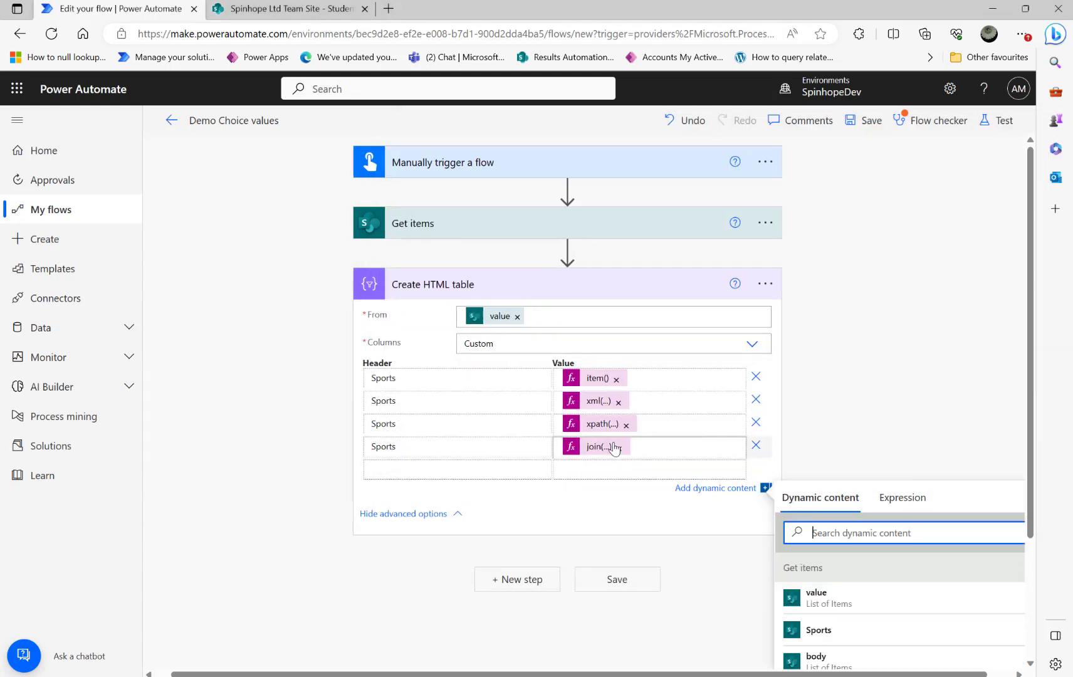
pyautogui.click(589, 448)
pyautogui.click(809, 527)
pyautogui.hotkey('ctrl', 'a')
pyautogui.hotkey('alt', 'Tab')
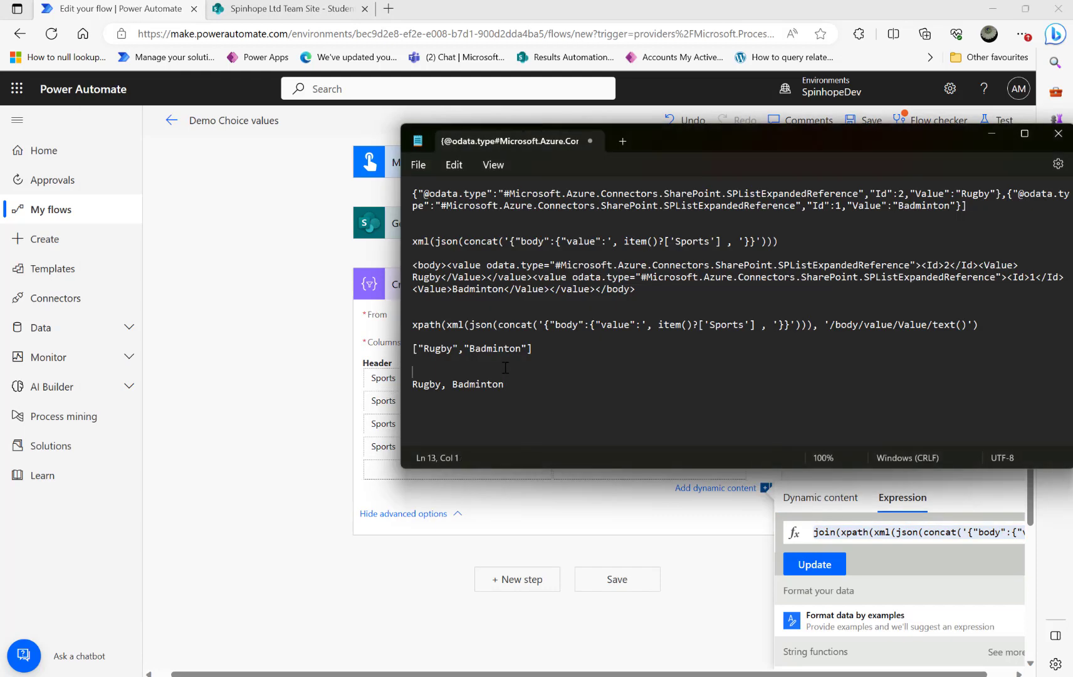
pyautogui.press('Return')
pyautogui.write('join(xpath(xml(json(concat(\'{"body":{"value":\', item()?[\'Sports\'] , \'}}\'))), \'/body/value/Value/text()\'), \', \')')
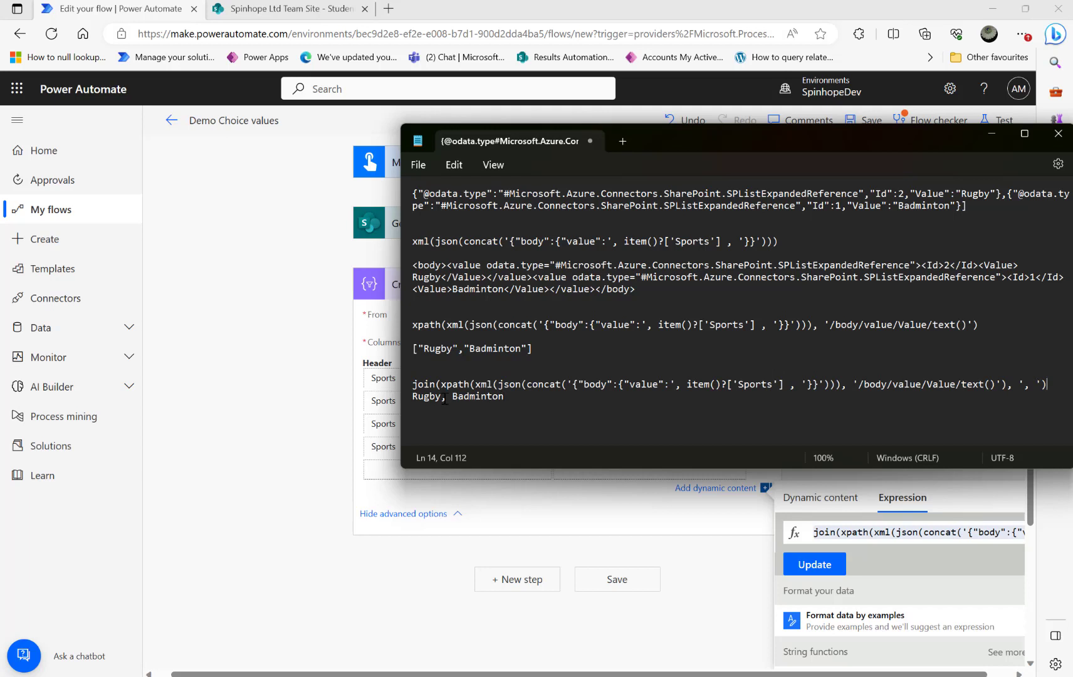
# Add item()?['Sports'] on a new top line of the notes, above the raw JSON output.
pyautogui.moveTo(517, 396); pyautogui.dragTo(353, 393)
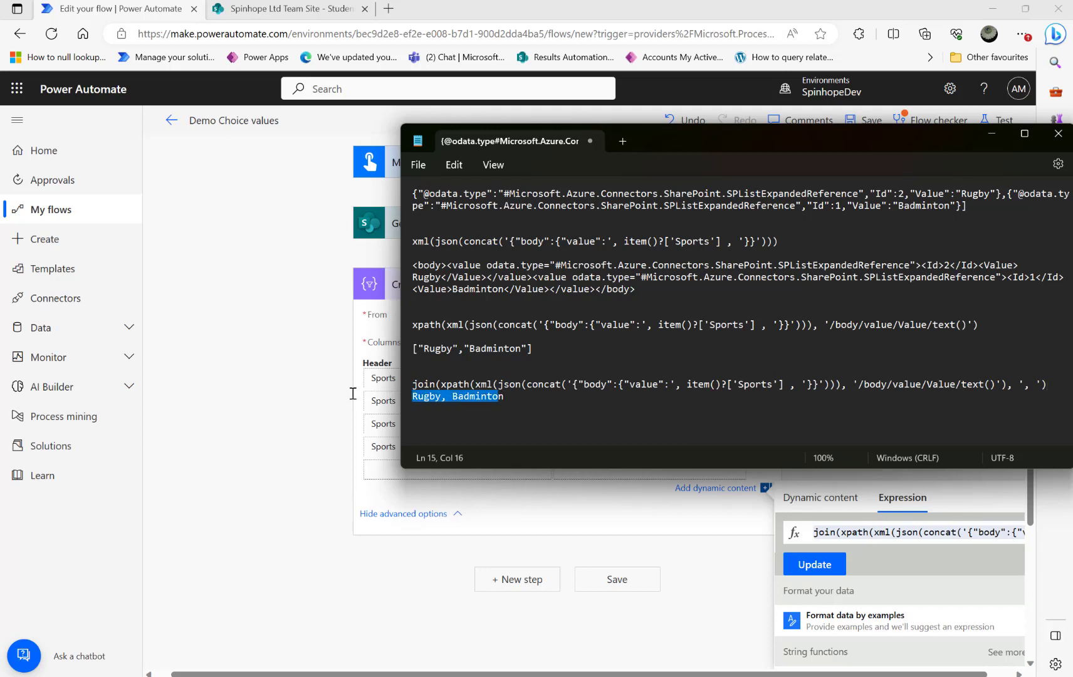
pyautogui.click(540, 401)
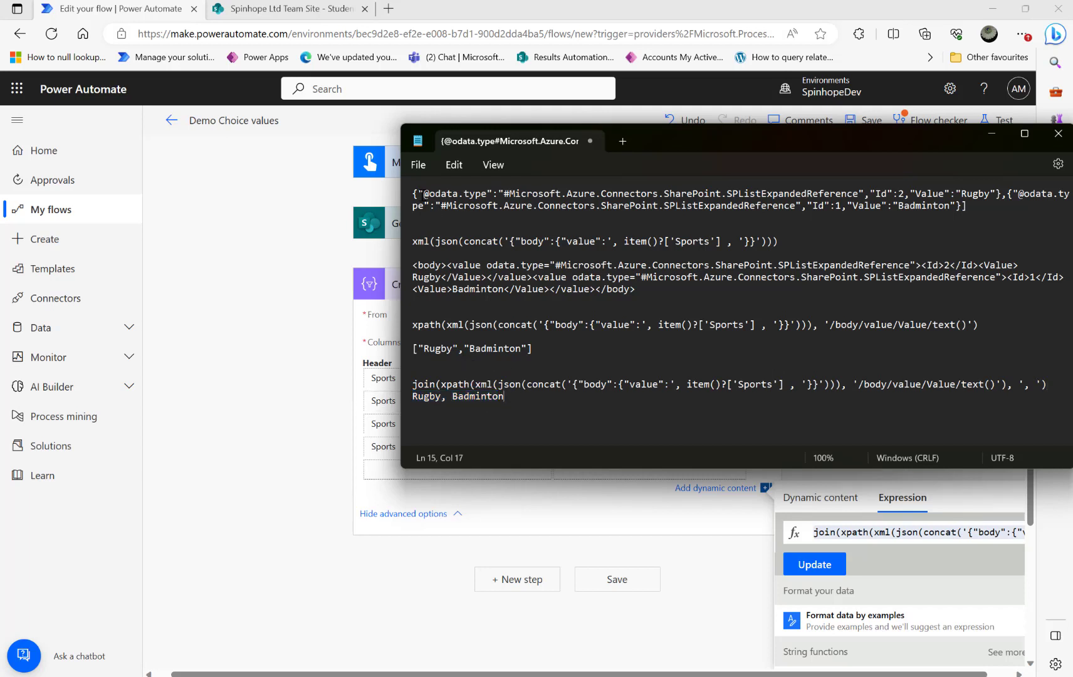
pyautogui.hotkey('ctrl', 'Home')
pyautogui.press('Return')
pyautogui.press('Return')
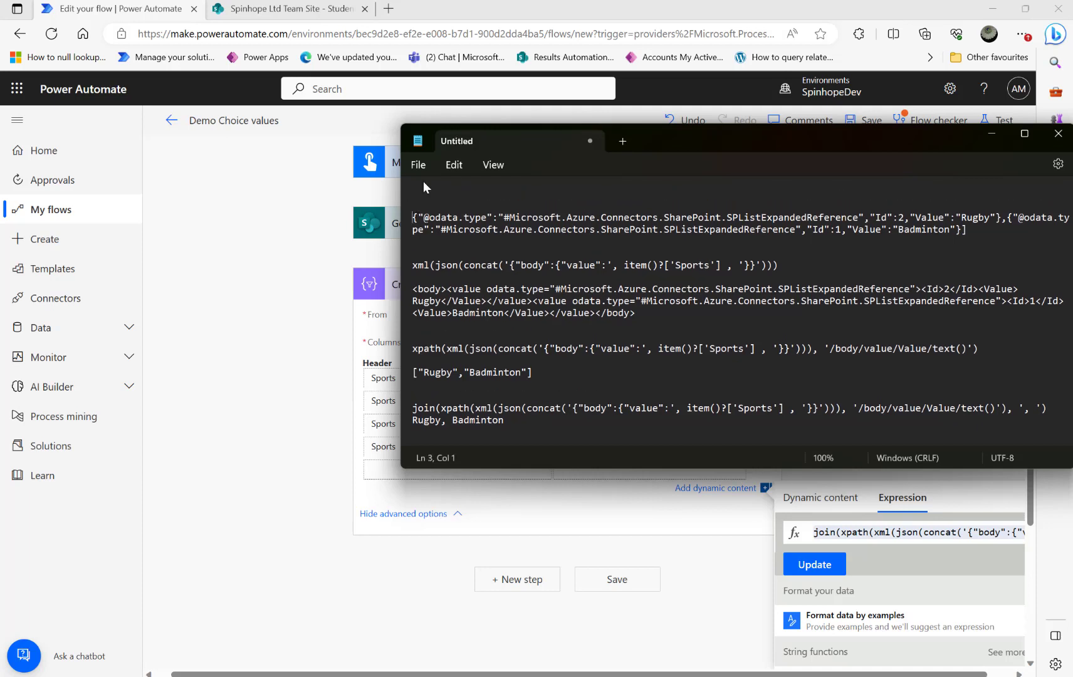
pyautogui.moveTo(623, 265); pyautogui.dragTo(717, 268)
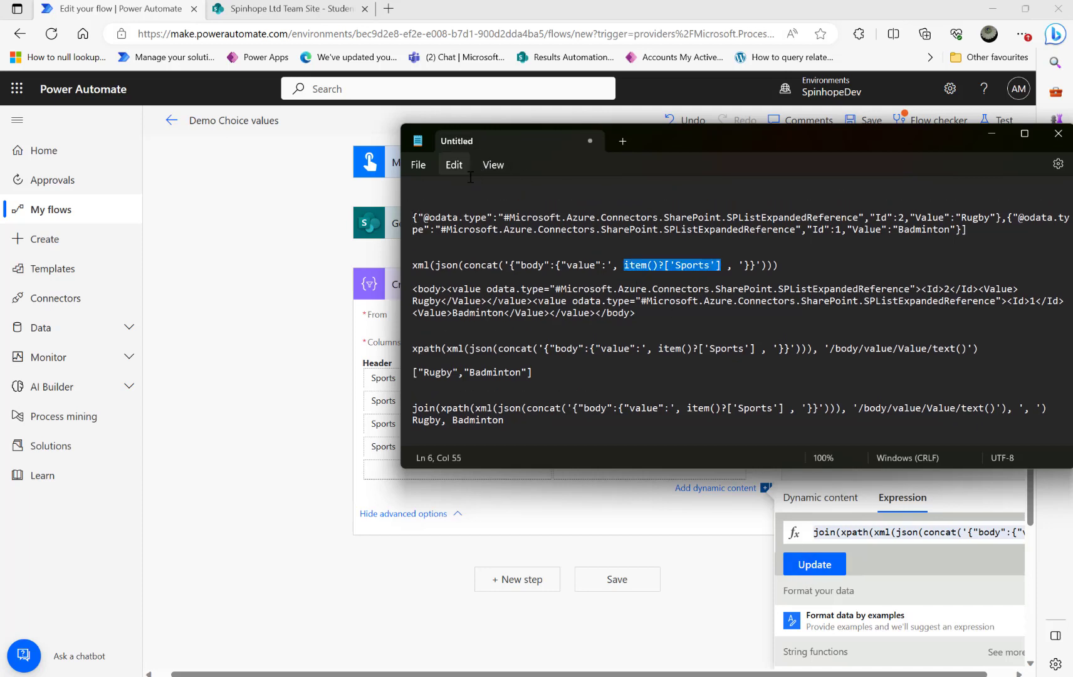
pyautogui.click(492, 205)
pyautogui.write("item()?['Sports']")
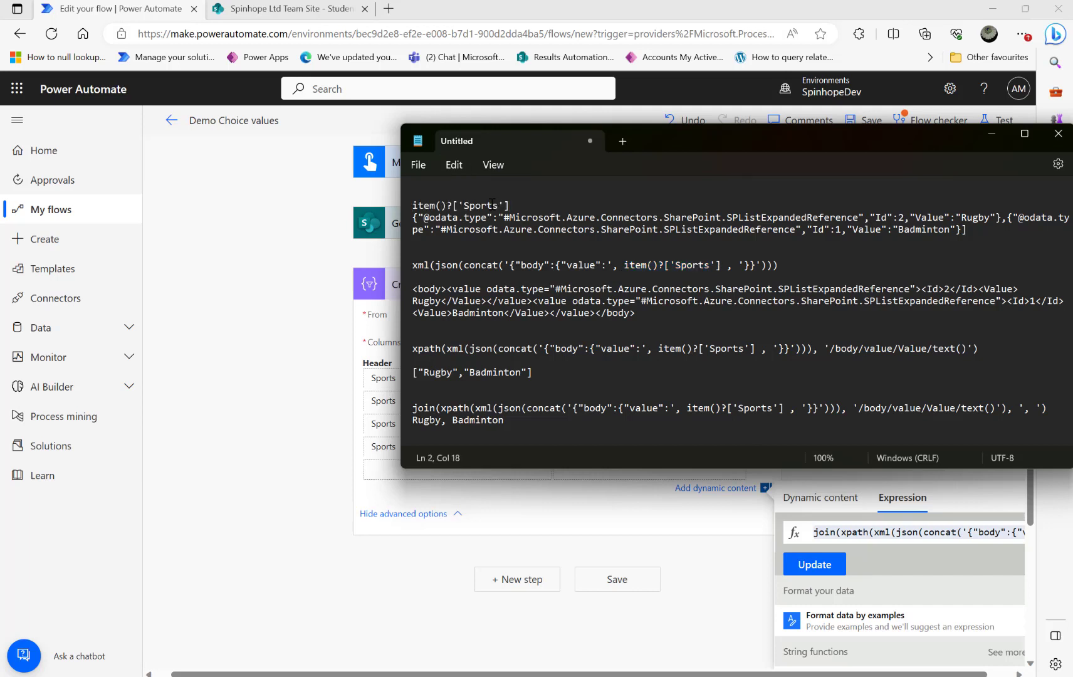
# Delete the item(), xml() and xpath() Sports rows from the HTML table, keeping the join column.
pyautogui.click(225, 365)
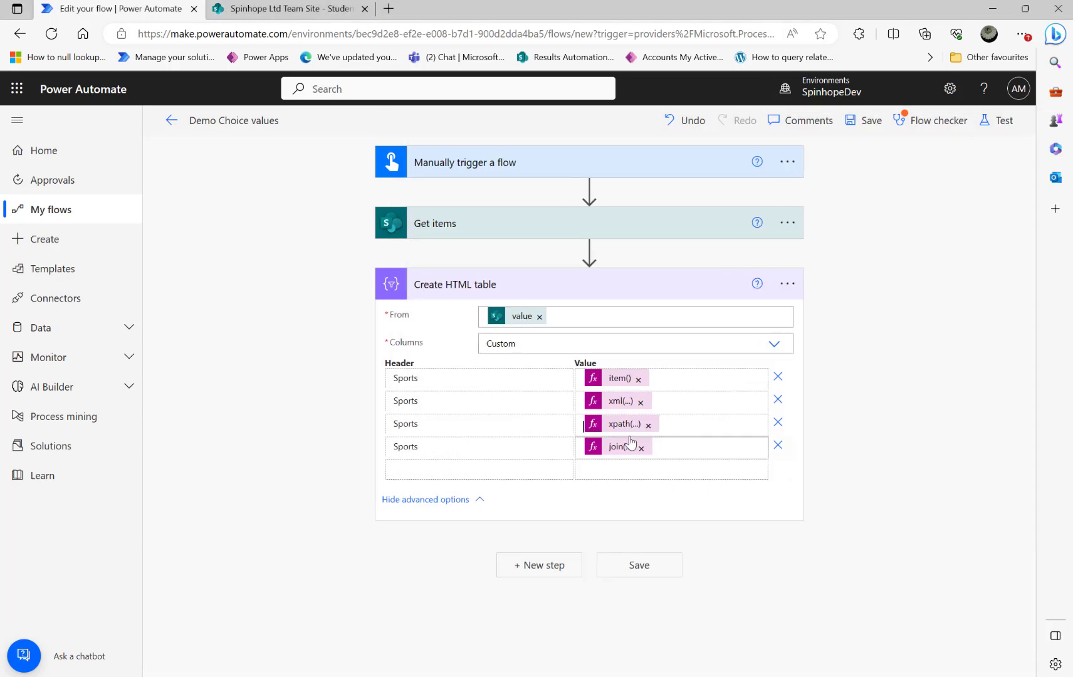
pyautogui.click(777, 378)
pyautogui.click(777, 378)
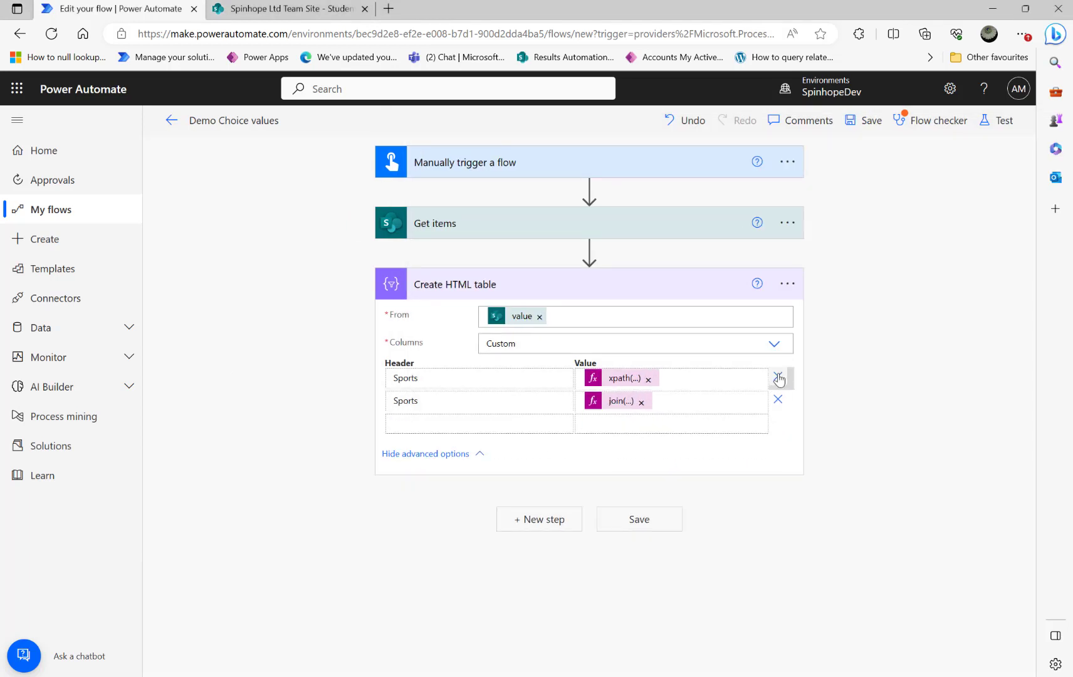
pyautogui.click(777, 378)
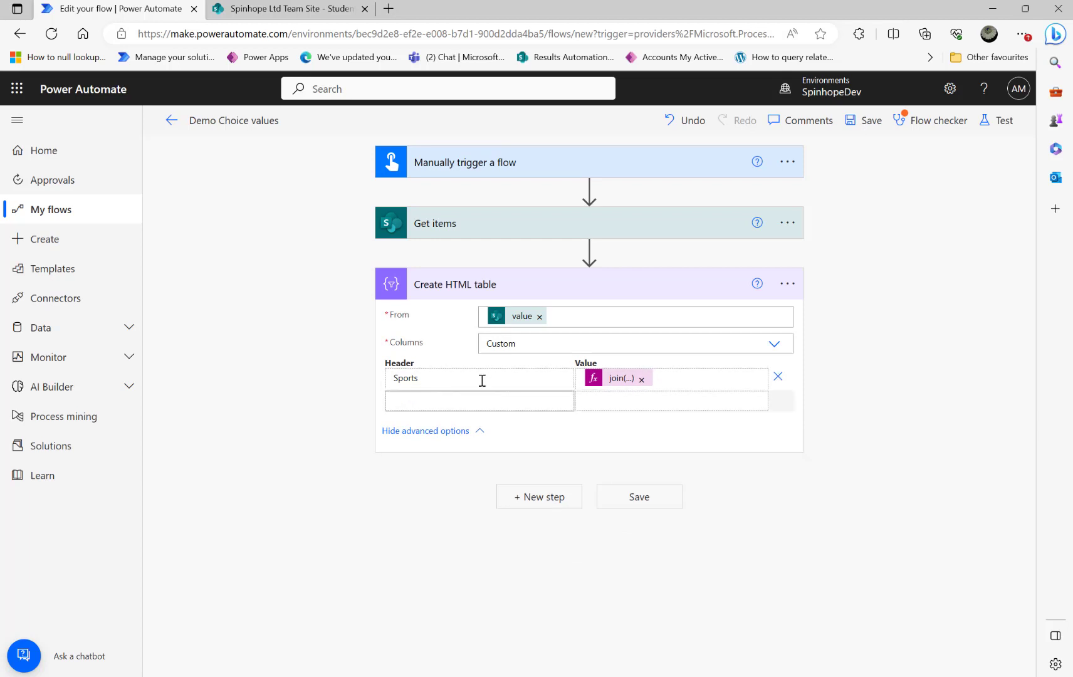
# Add an Id column whose value is the expression item()?['Id'].
pyautogui.click(270, 9)
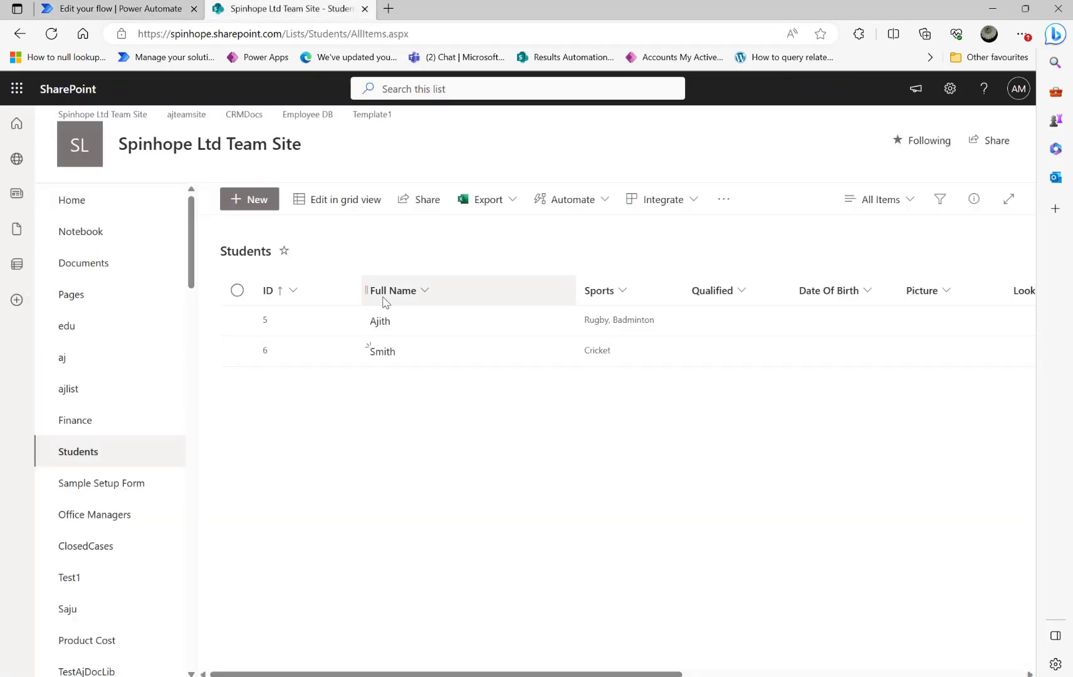
pyautogui.click(119, 8)
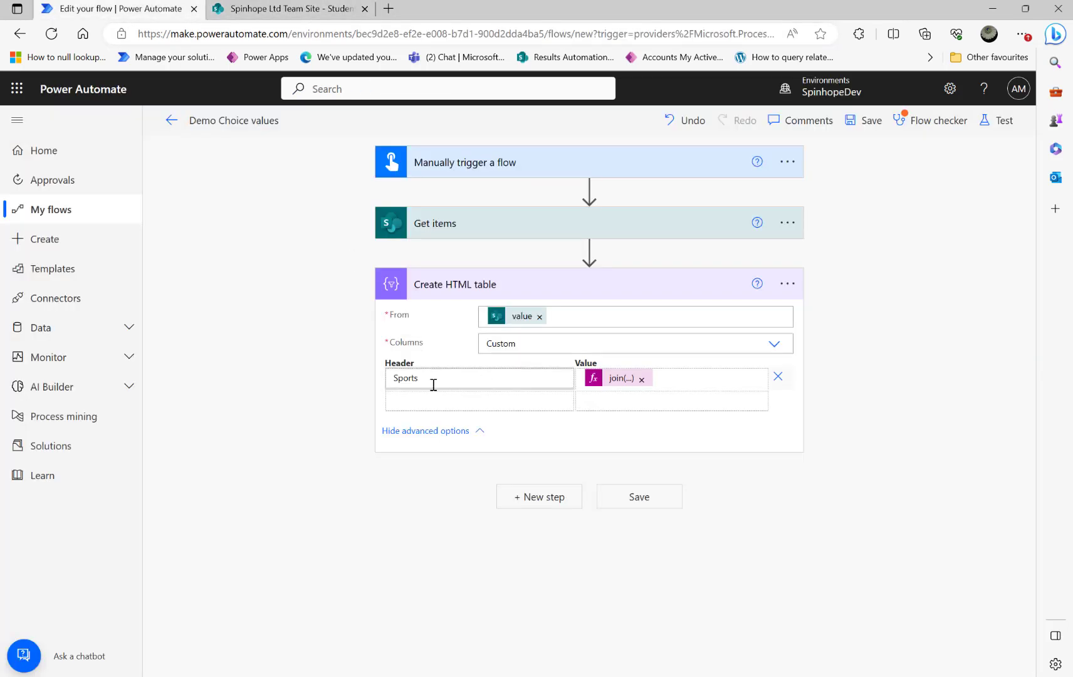
pyautogui.click(395, 400)
pyautogui.write('Id')
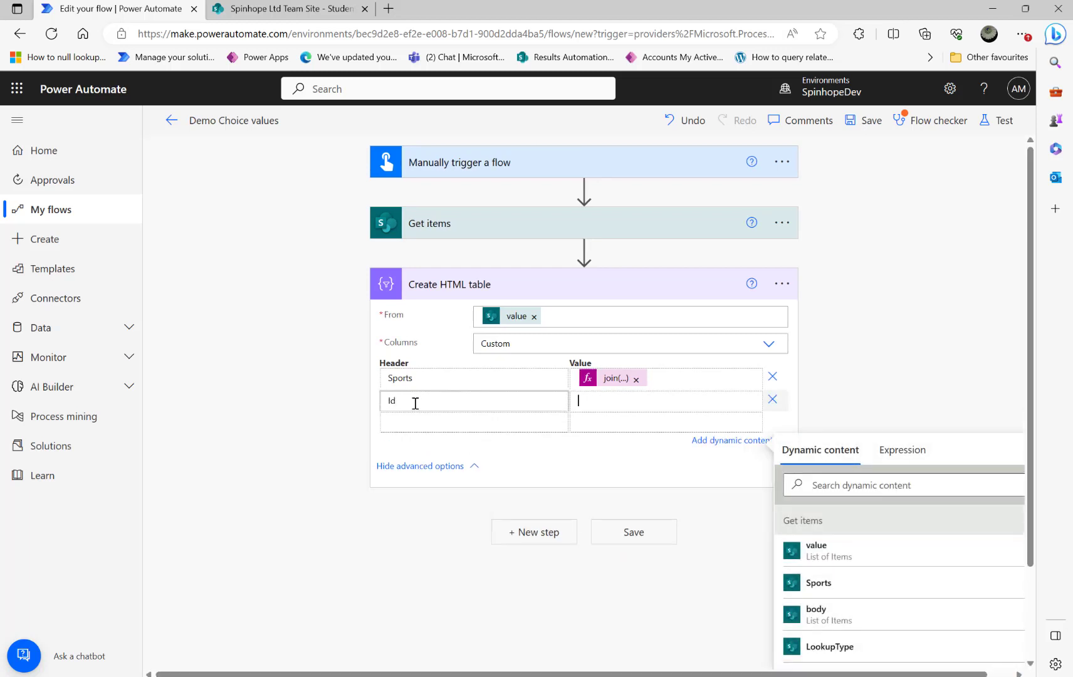
pyautogui.click(903, 448)
pyautogui.write('i')
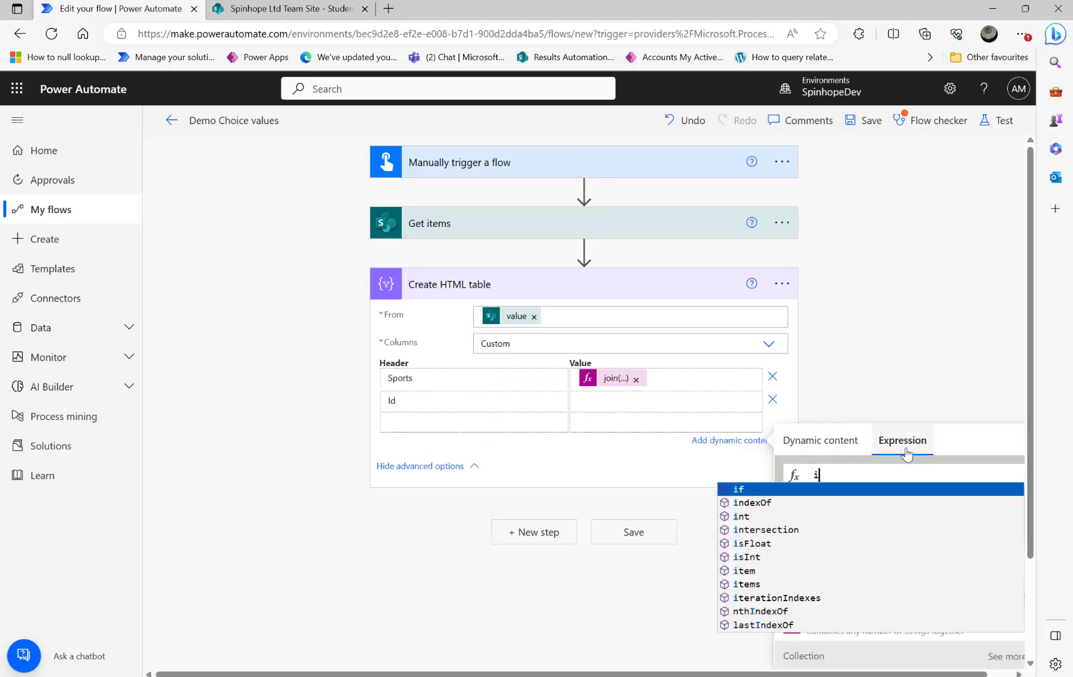
pyautogui.write('tem')
pyautogui.press('Return')
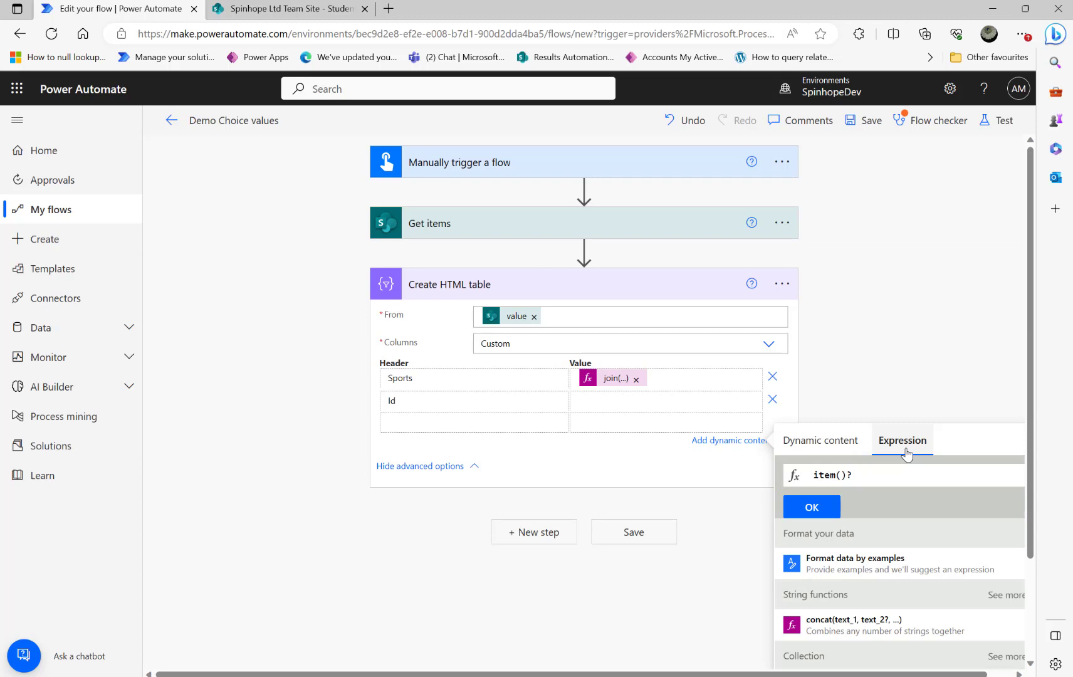
pyautogui.write("?['Id'")
pyautogui.click(811, 507)
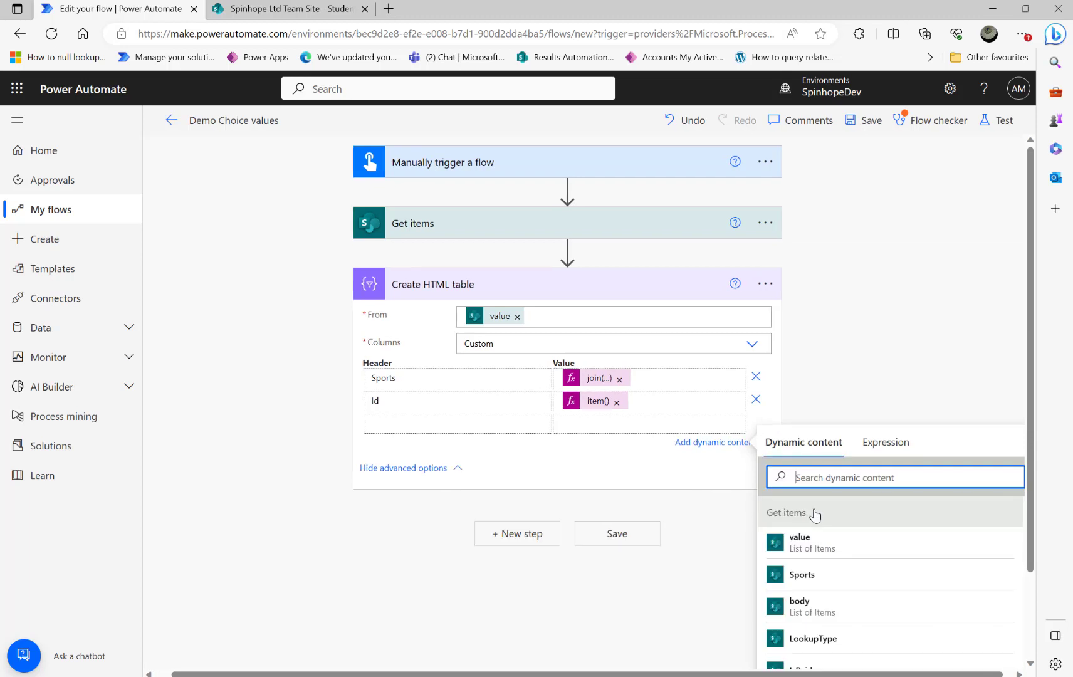
# Save and test-run the flow, then expand Create HTML table to see Rugby, Badminton/5 and Cricket/6.
pyautogui.click(1003, 121)
pyautogui.click(837, 659)
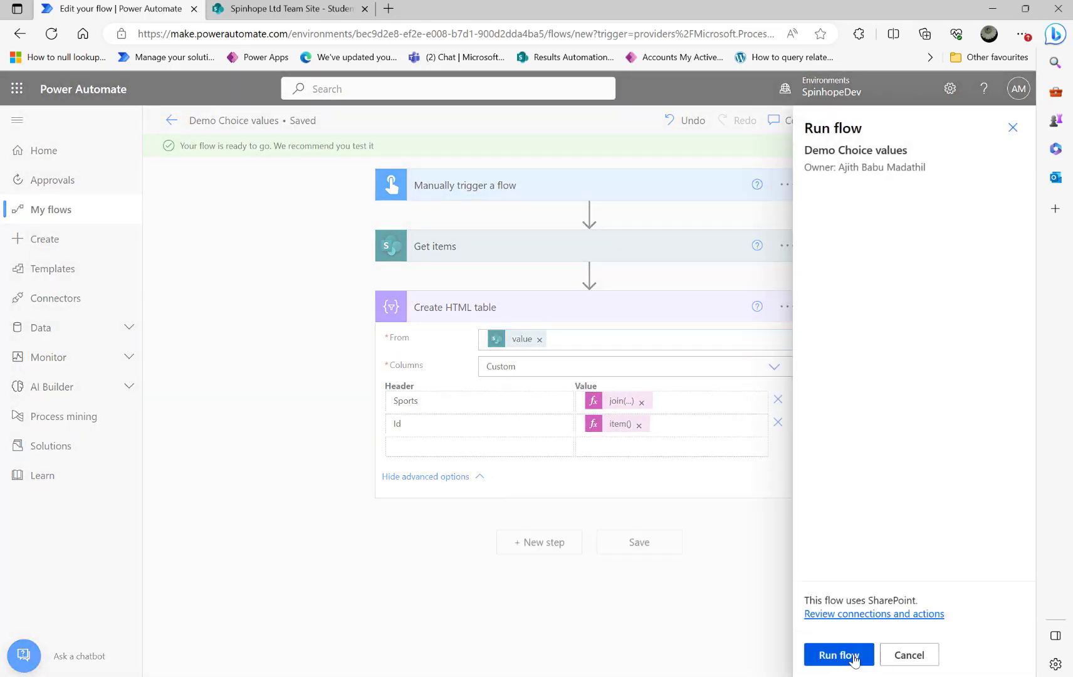
pyautogui.click(843, 658)
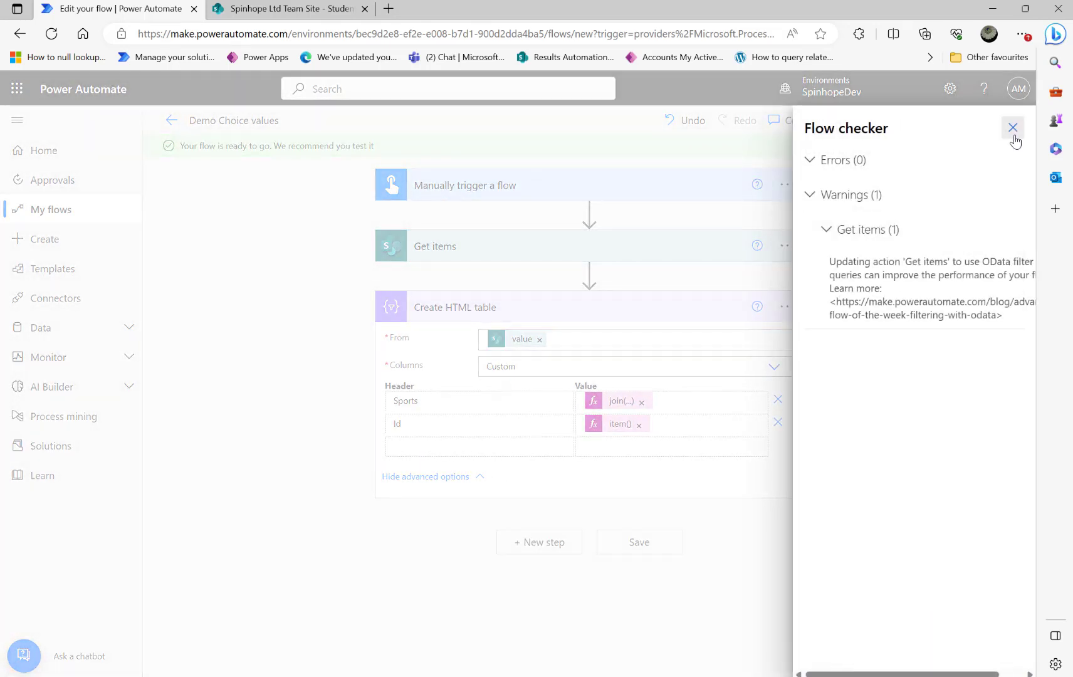
pyautogui.click(1013, 128)
pyautogui.click(840, 655)
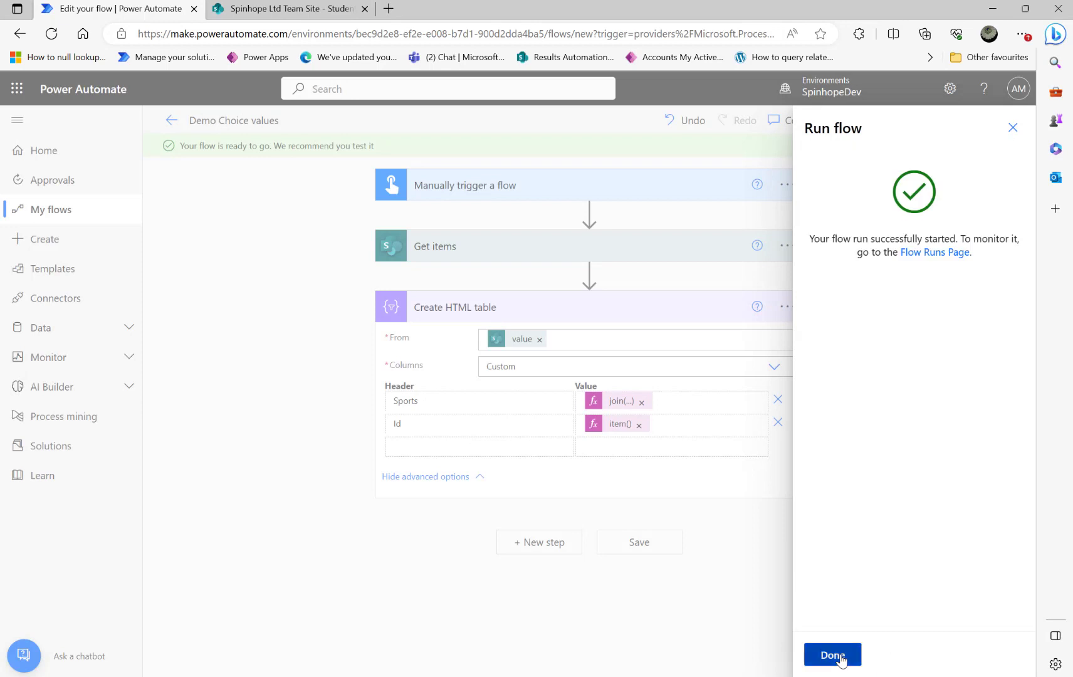
pyautogui.click(839, 656)
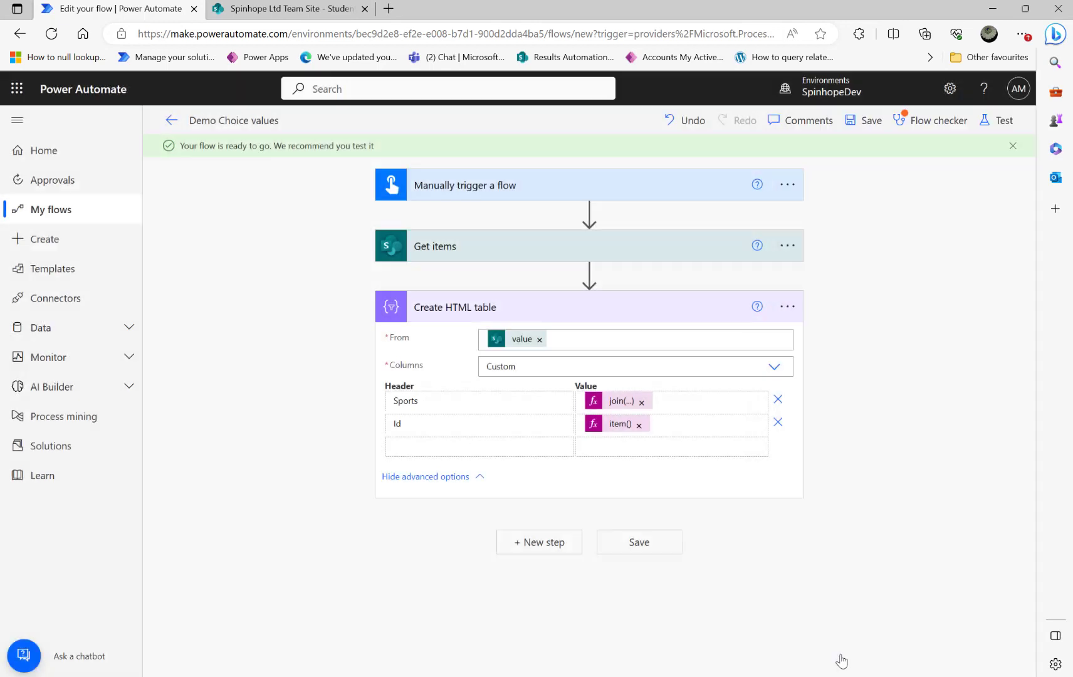
pyautogui.click(509, 319)
pyautogui.scroll(-2, 271, 438)
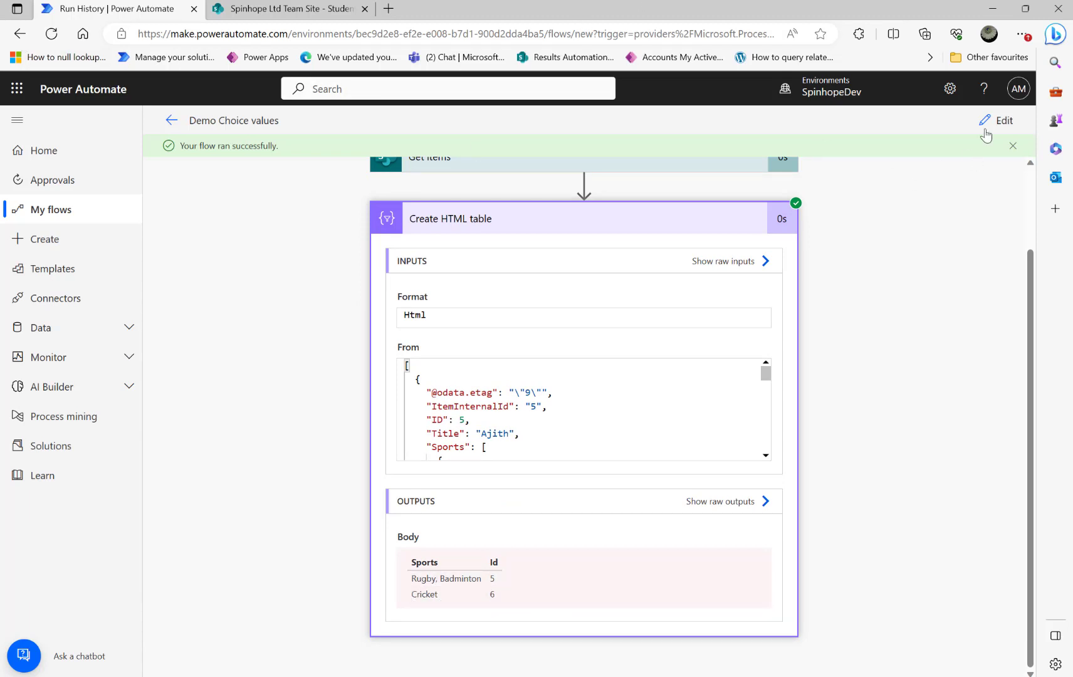
# Reopen the Demo Choice values flow in the designer from the run results.
pyautogui.click(996, 121)
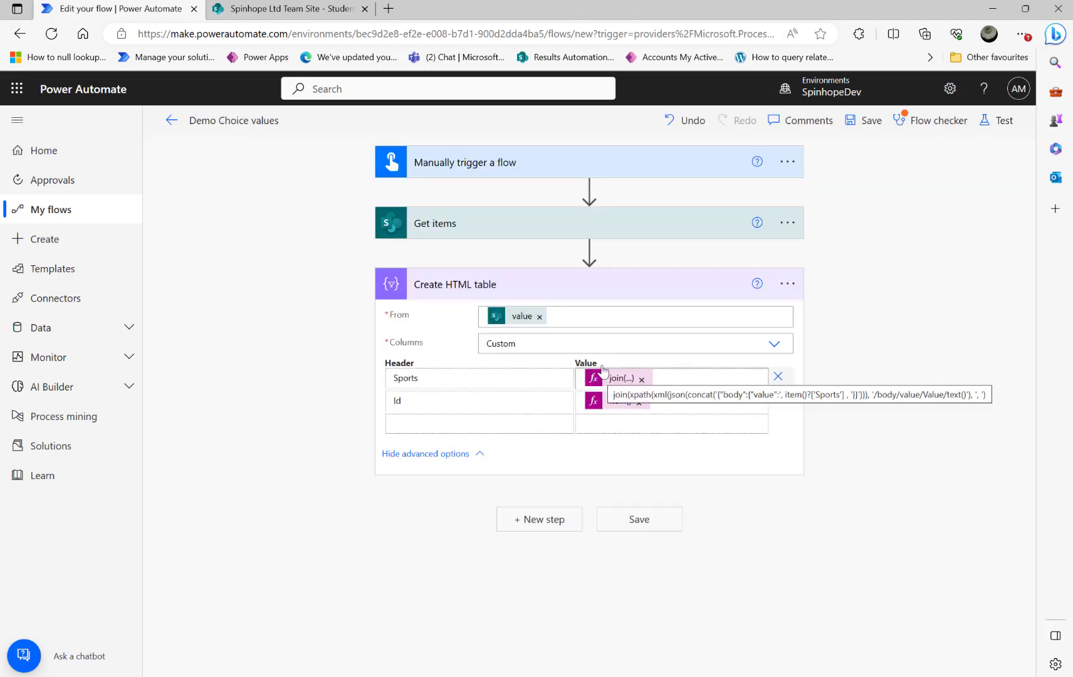